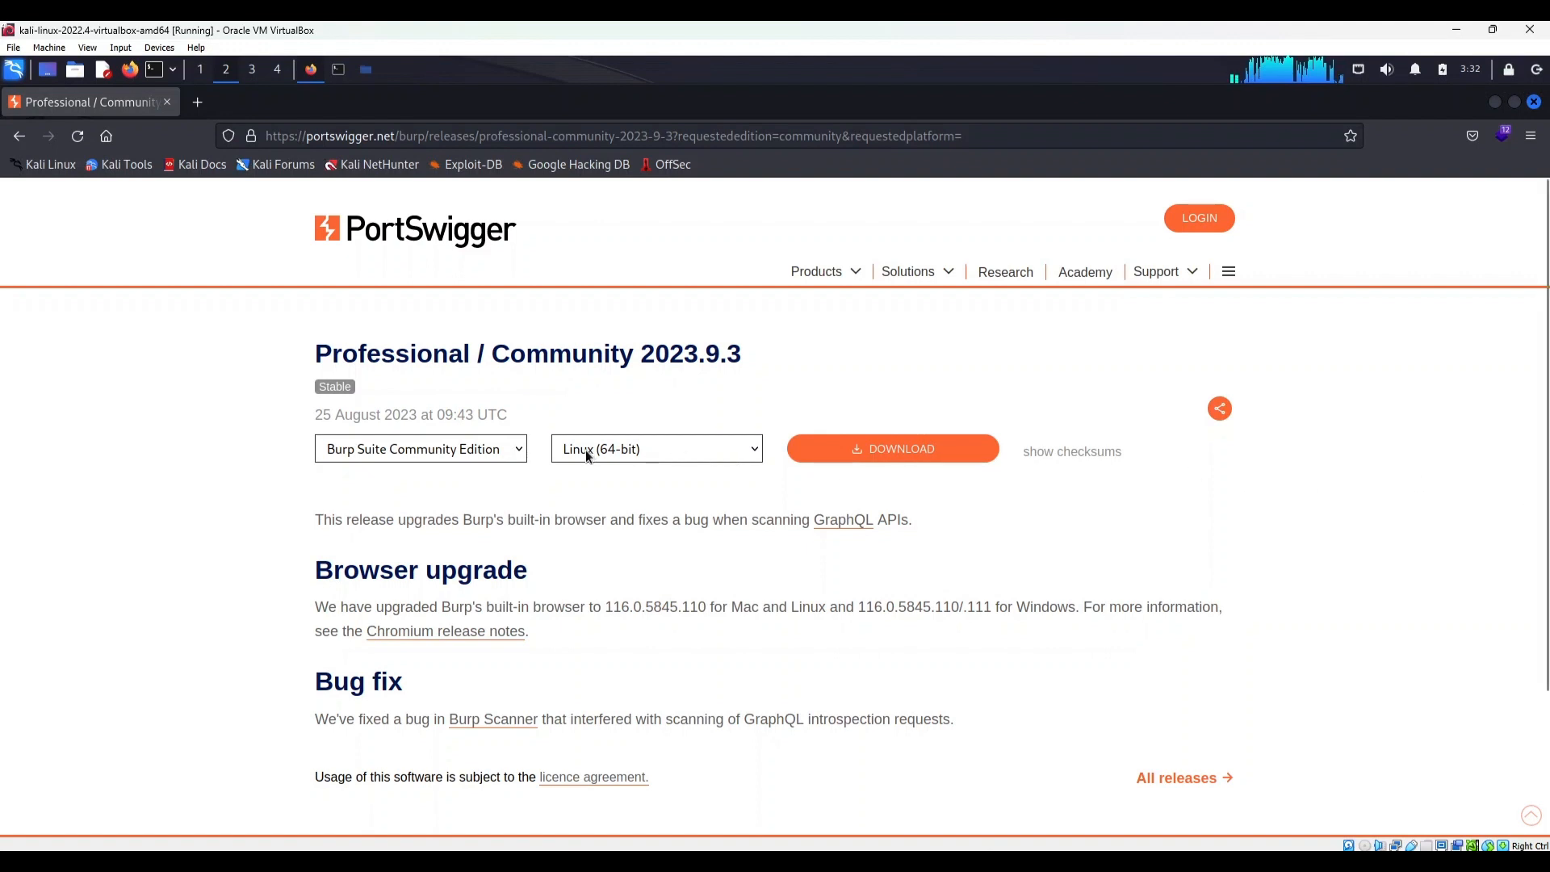
{"action": "left_click", "coordinate": [468, 451]}
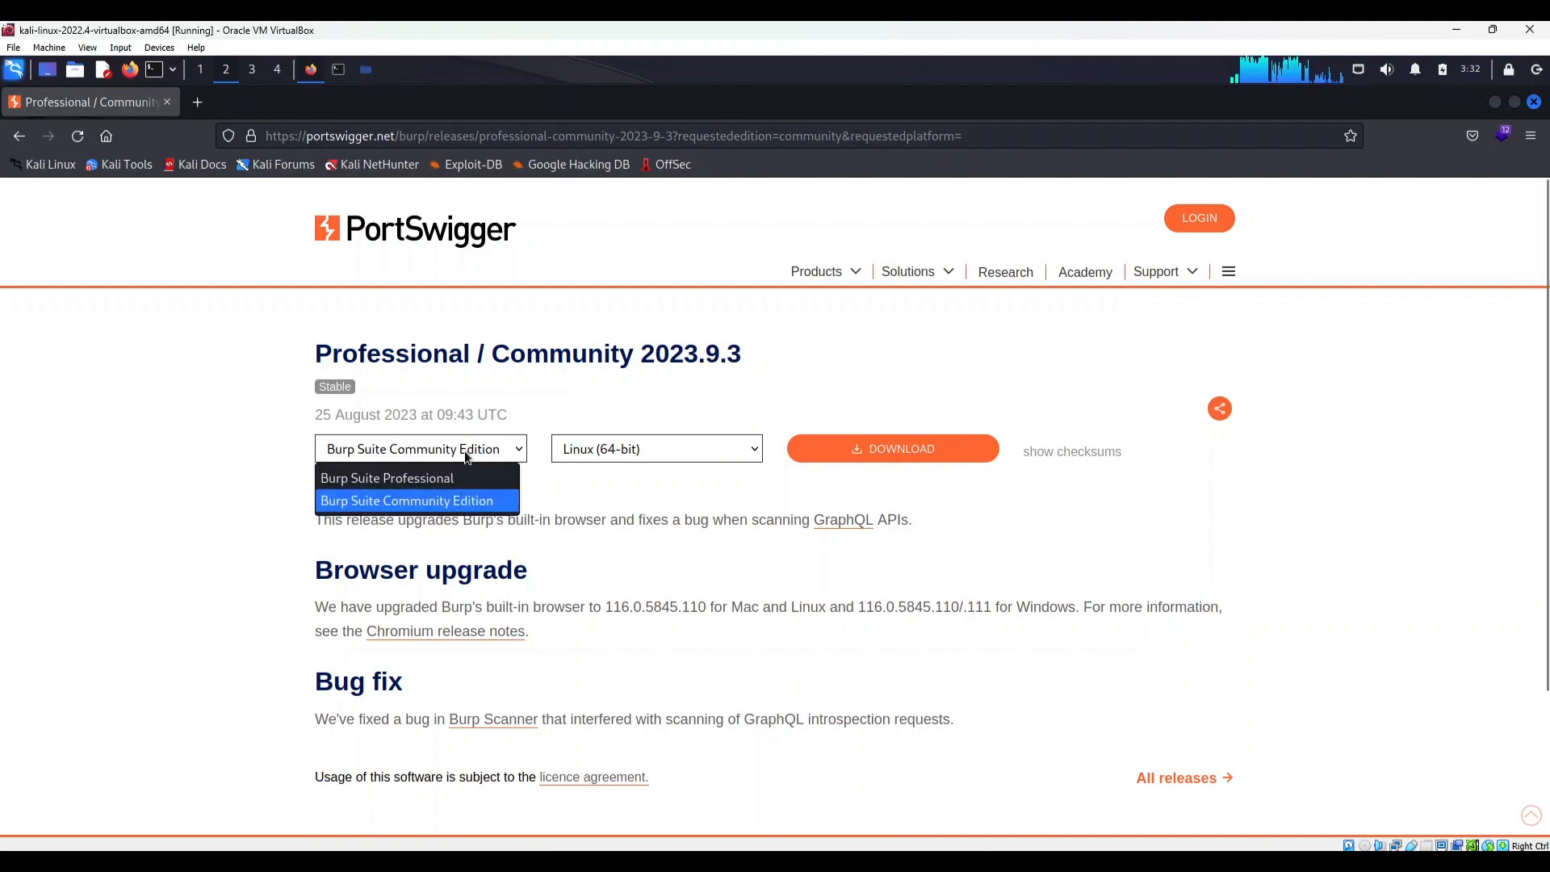
{"action": "left_click", "coordinate": [464, 451]}
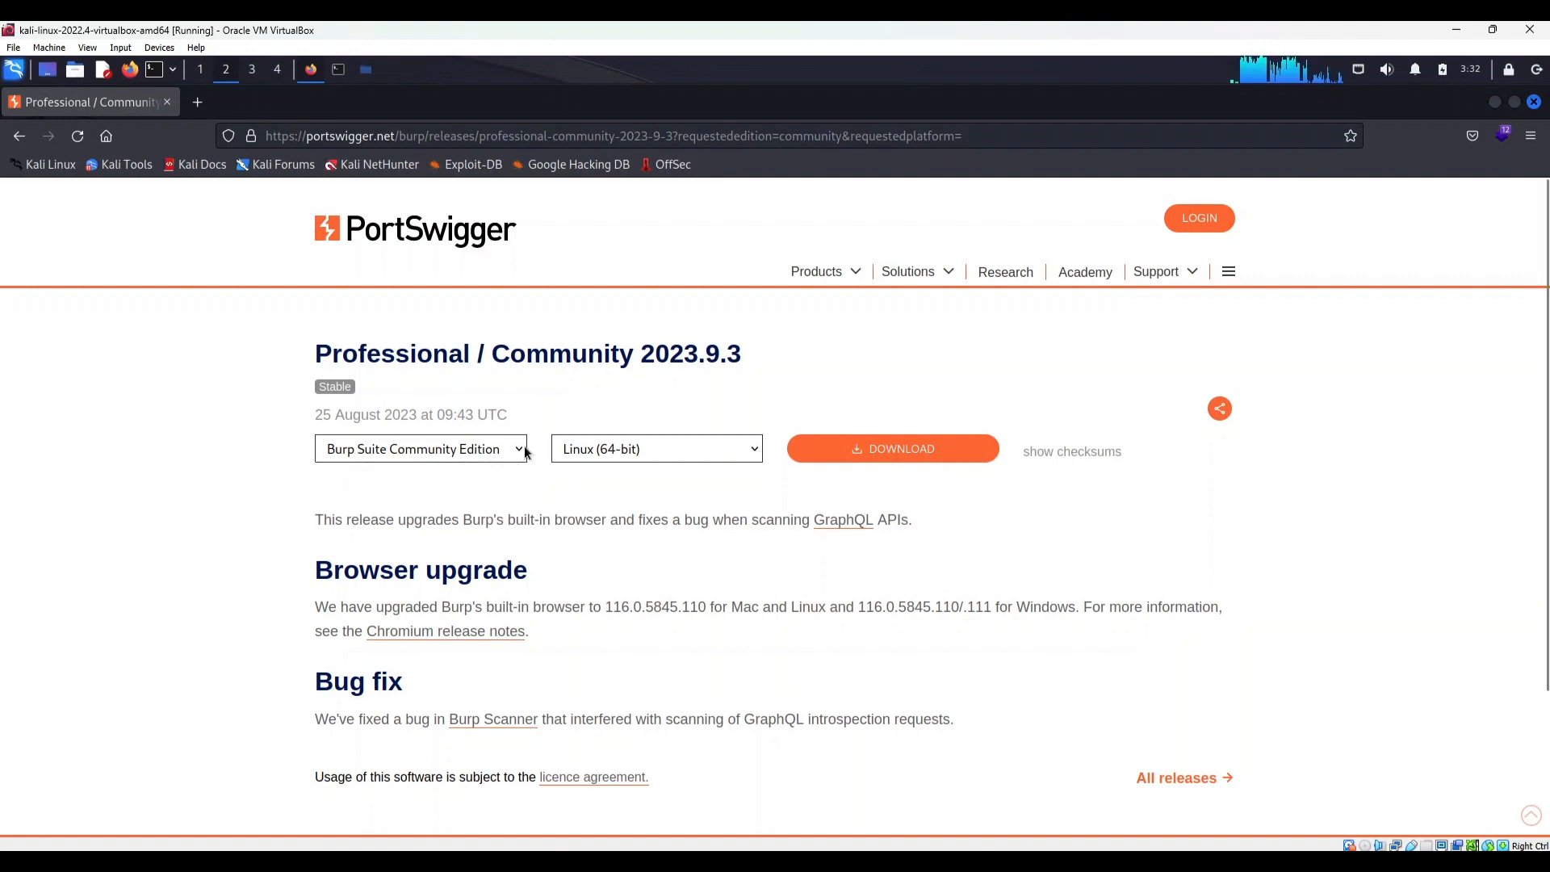
{"action": "left_click", "coordinate": [983, 457]}
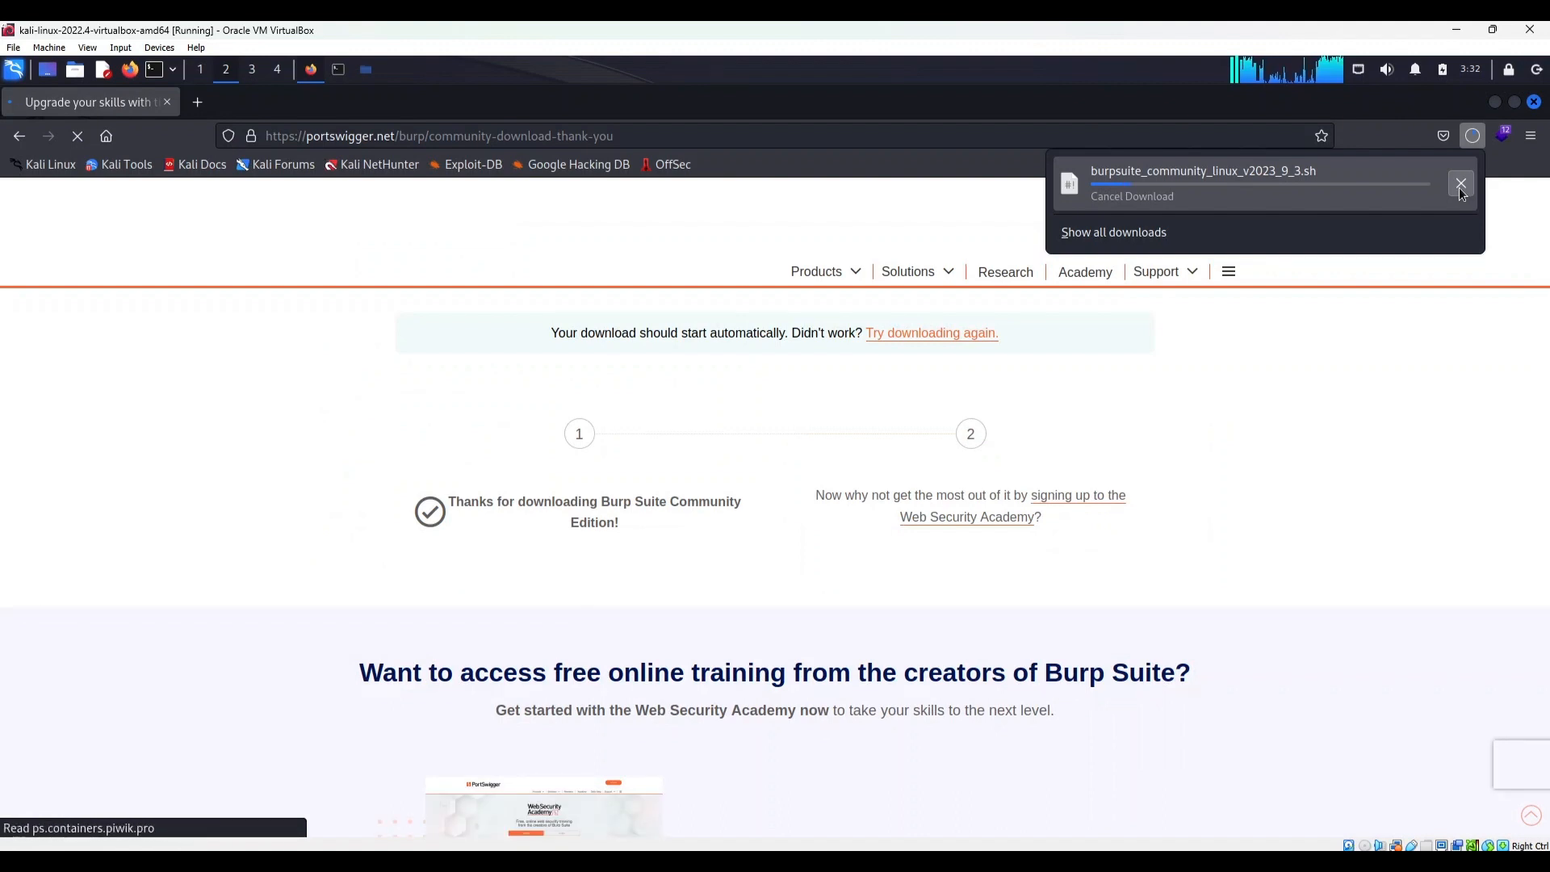
{"action": "left_click", "coordinate": [1460, 187]}
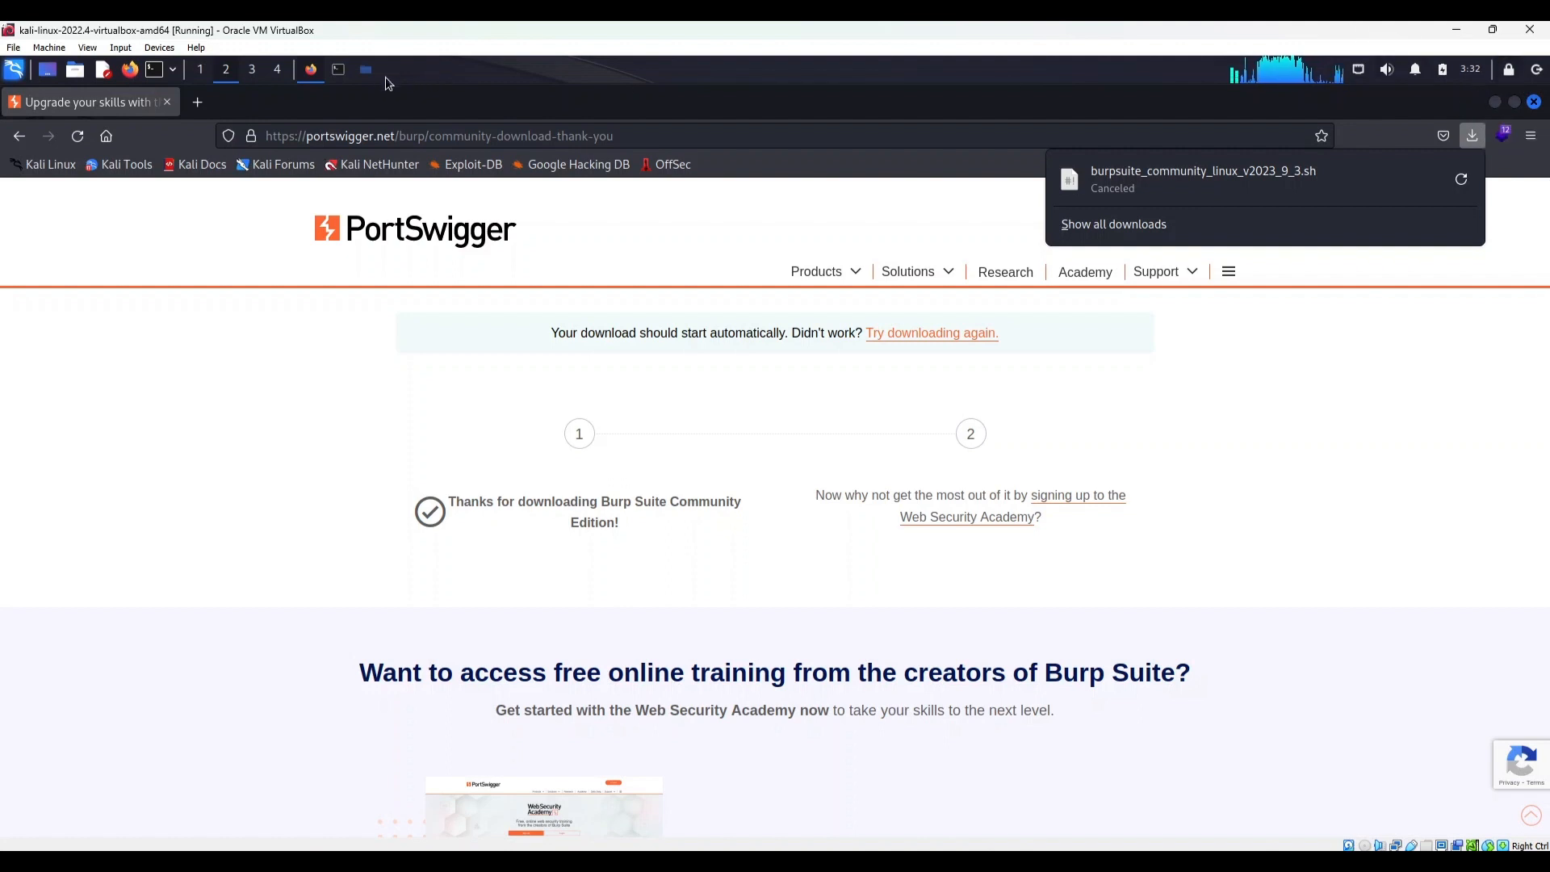
Switch to the terminal and run ls -la to check the Burp Suite installer's file name and version
{"action": "left_click", "coordinate": [344, 75]}
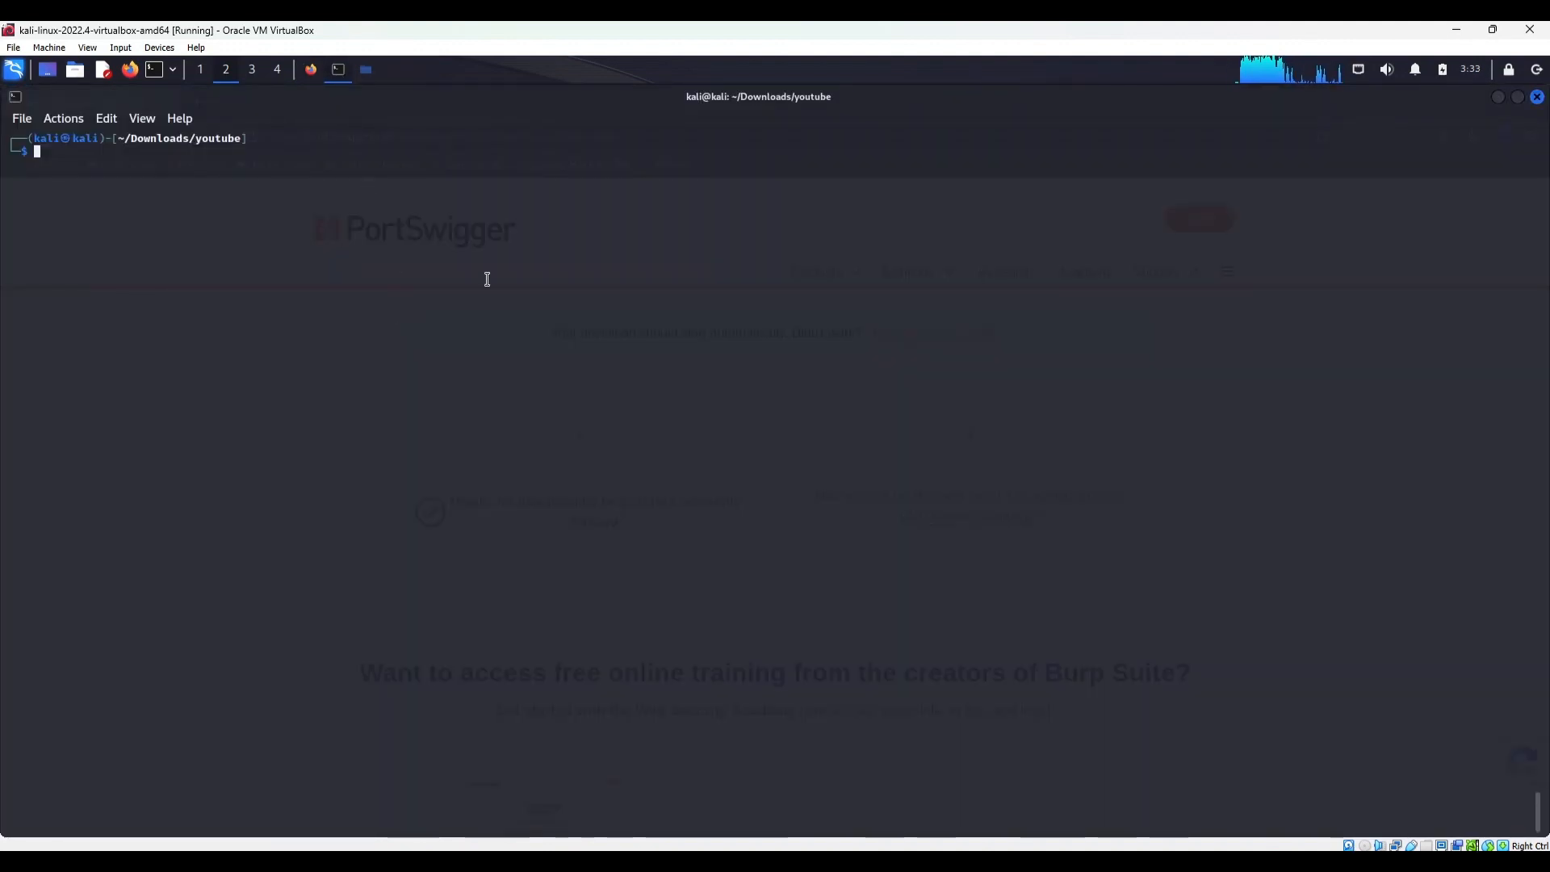
{"action": "type", "text": "ls -la"}
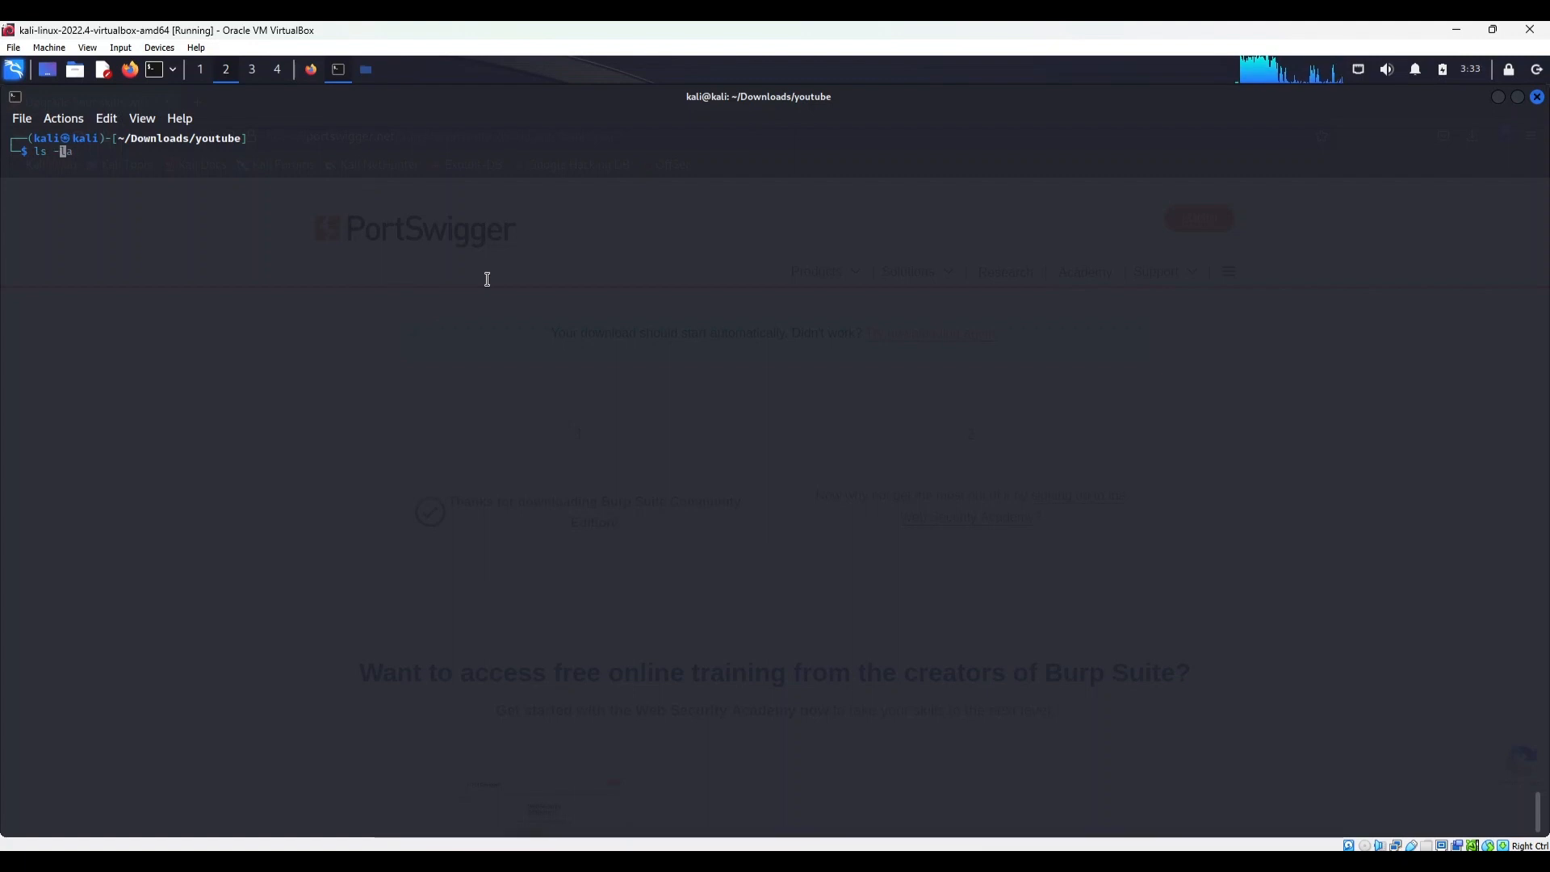
{"action": "key", "text": "Return"}
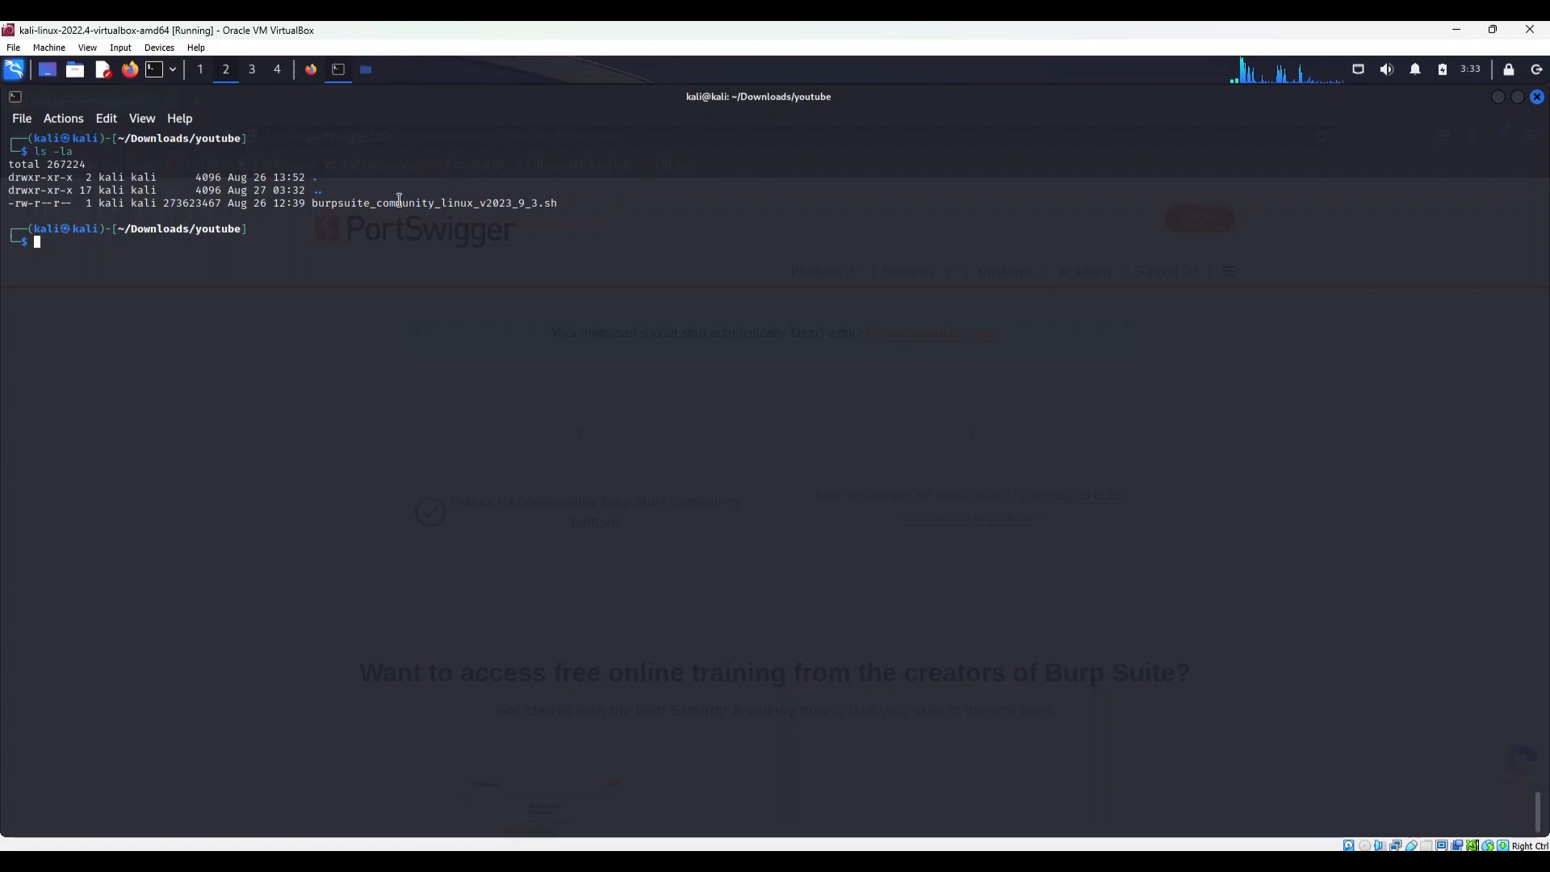
{"action": "triple_click", "coordinate": [329, 209]}
{"action": "left_click_drag", "start_coordinate": [316, 207], "coordinate": [538, 203]}
{"action": "left_click", "coordinate": [473, 204]}
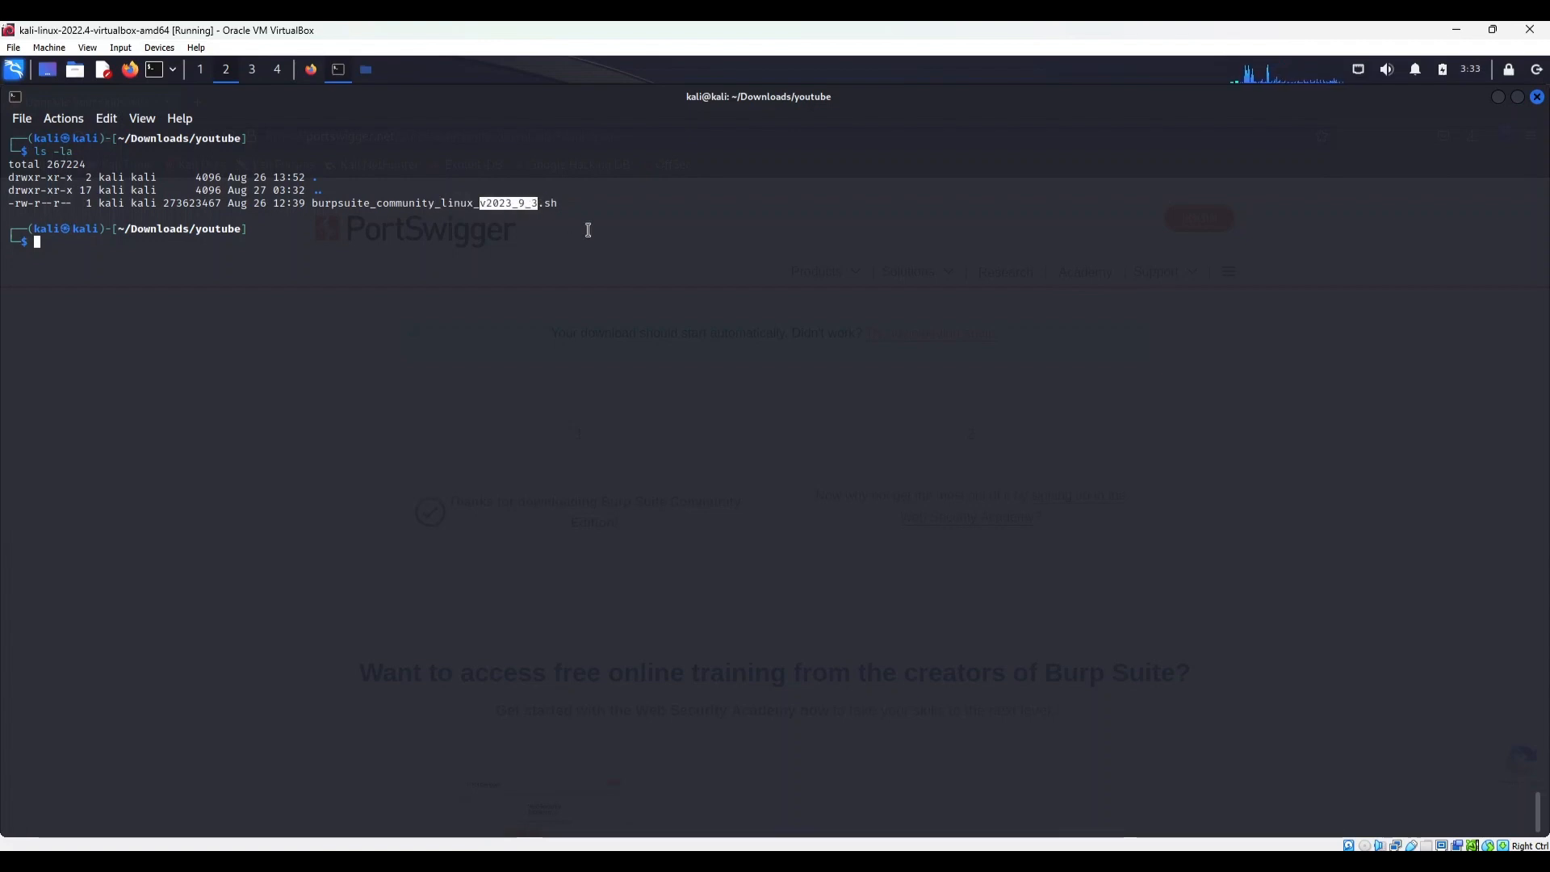
{"action": "left_click", "coordinate": [912, 284]}
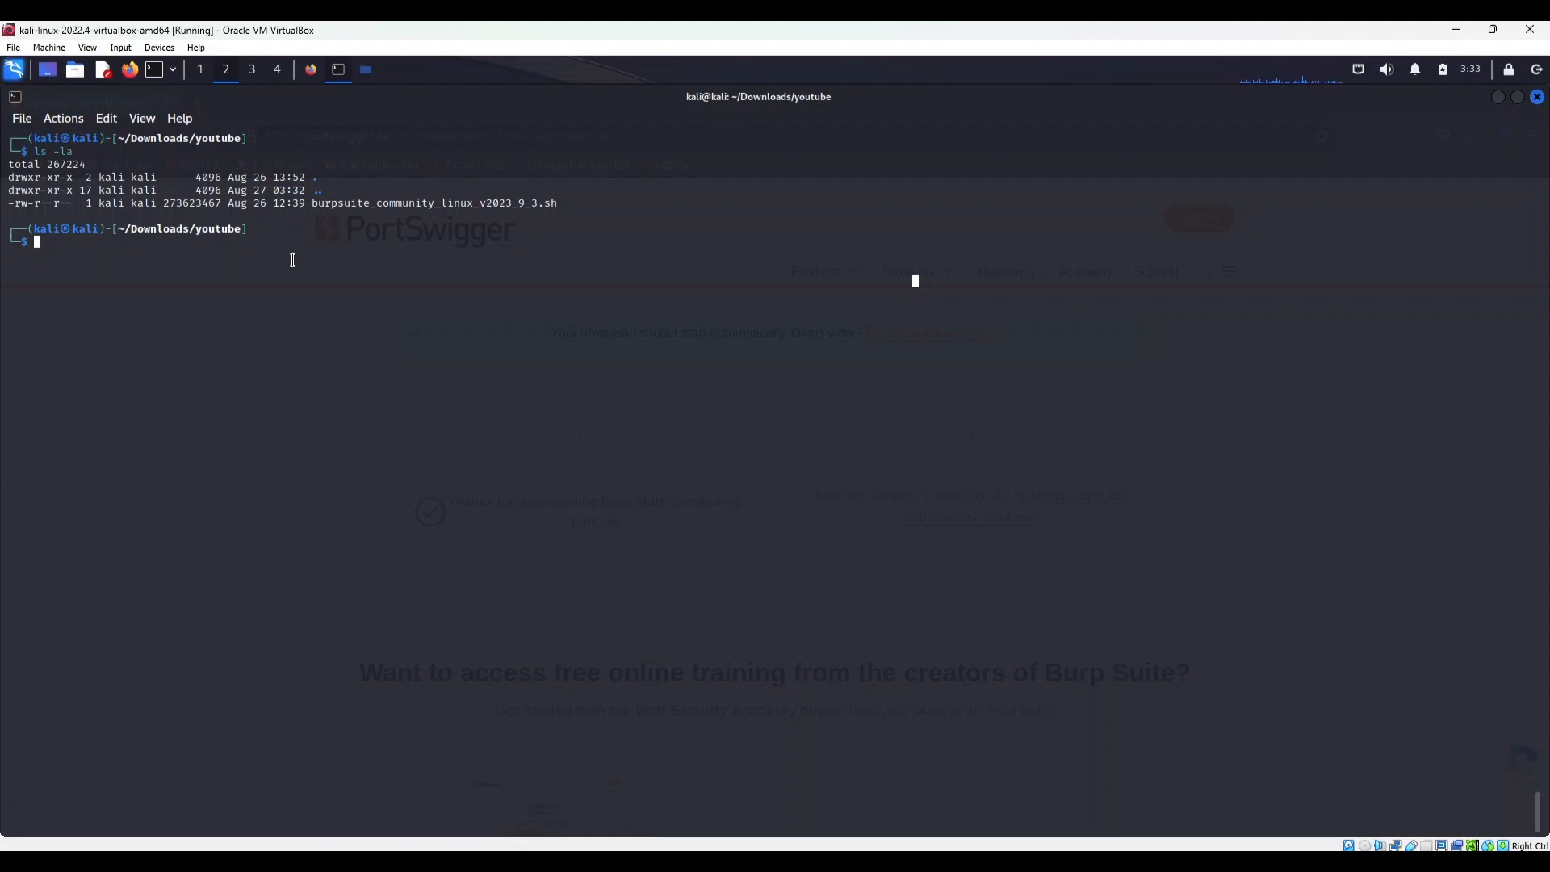
Try to change into the Downloads/youtube directory with cd
{"action": "type", "text": "cd"}
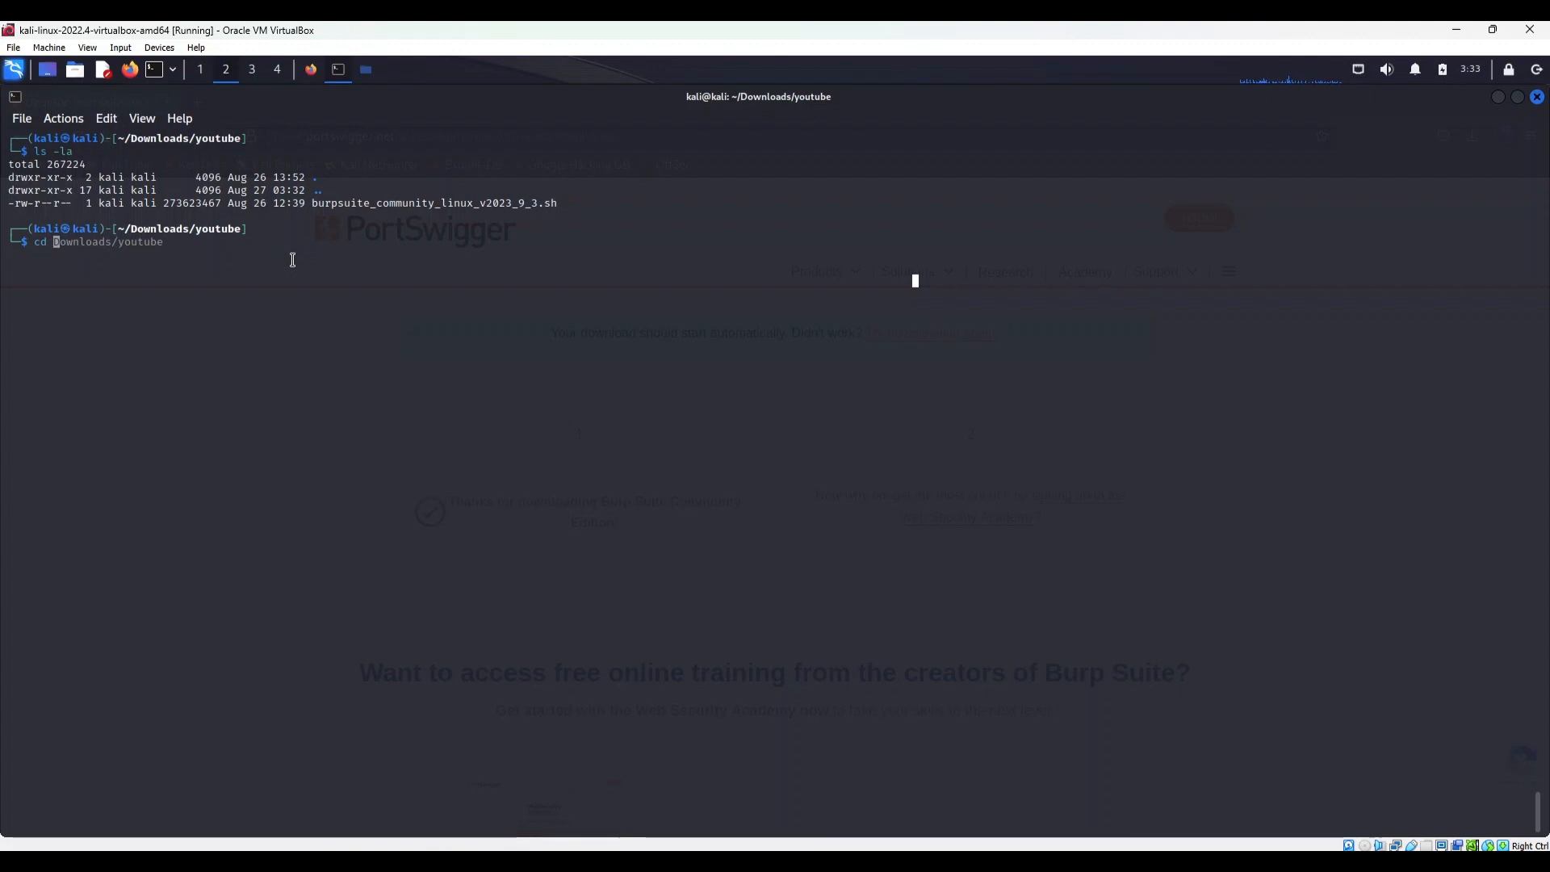
{"action": "key", "text": "Tab"}
{"action": "key", "text": "Right"}
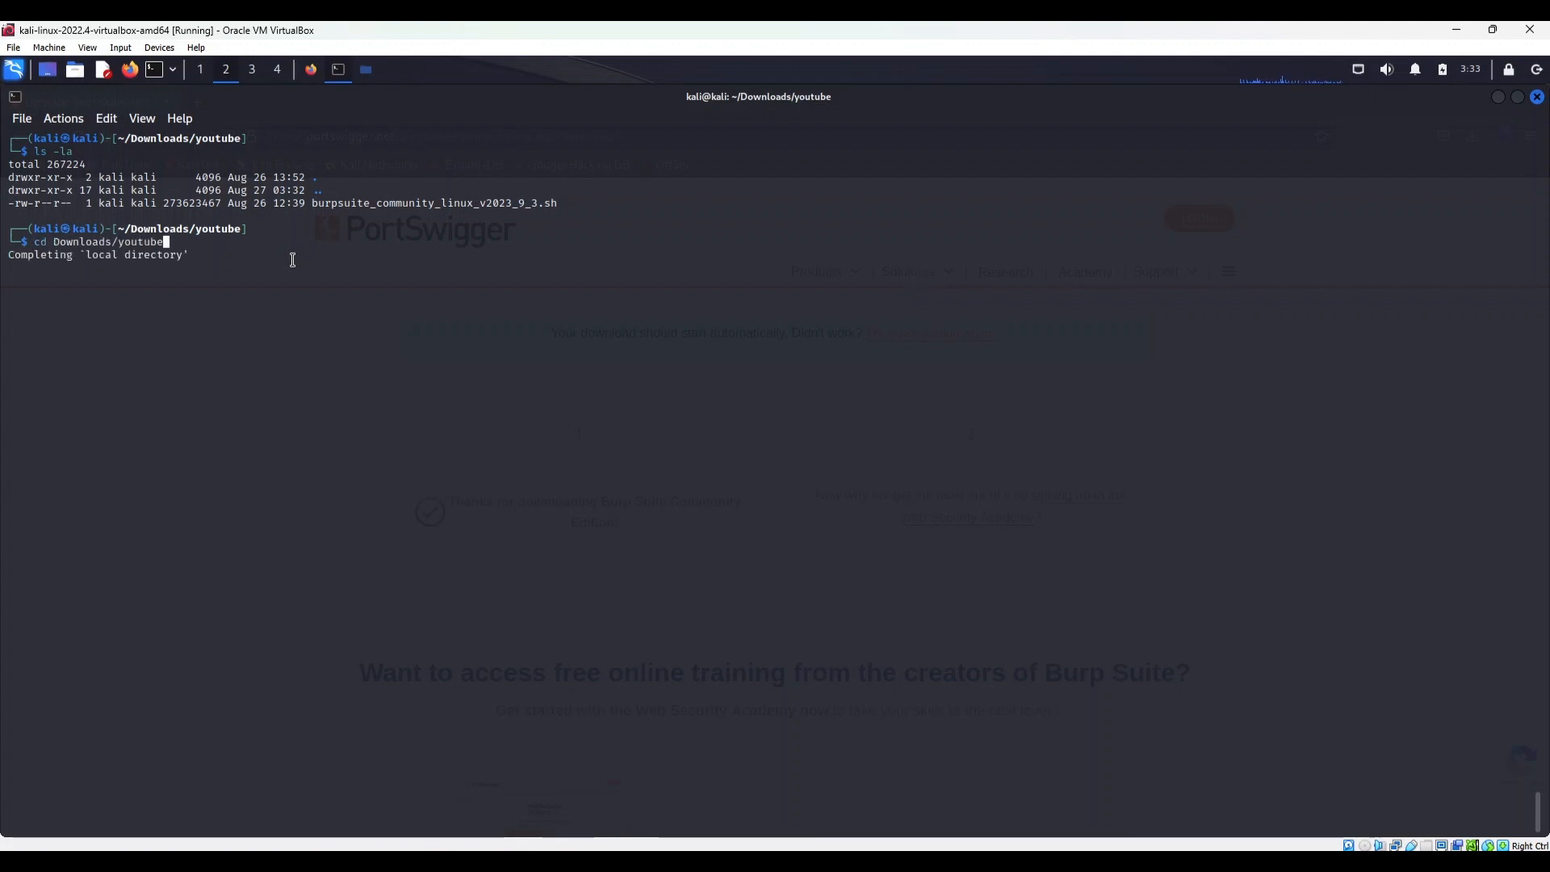
{"action": "key", "text": "Return"}
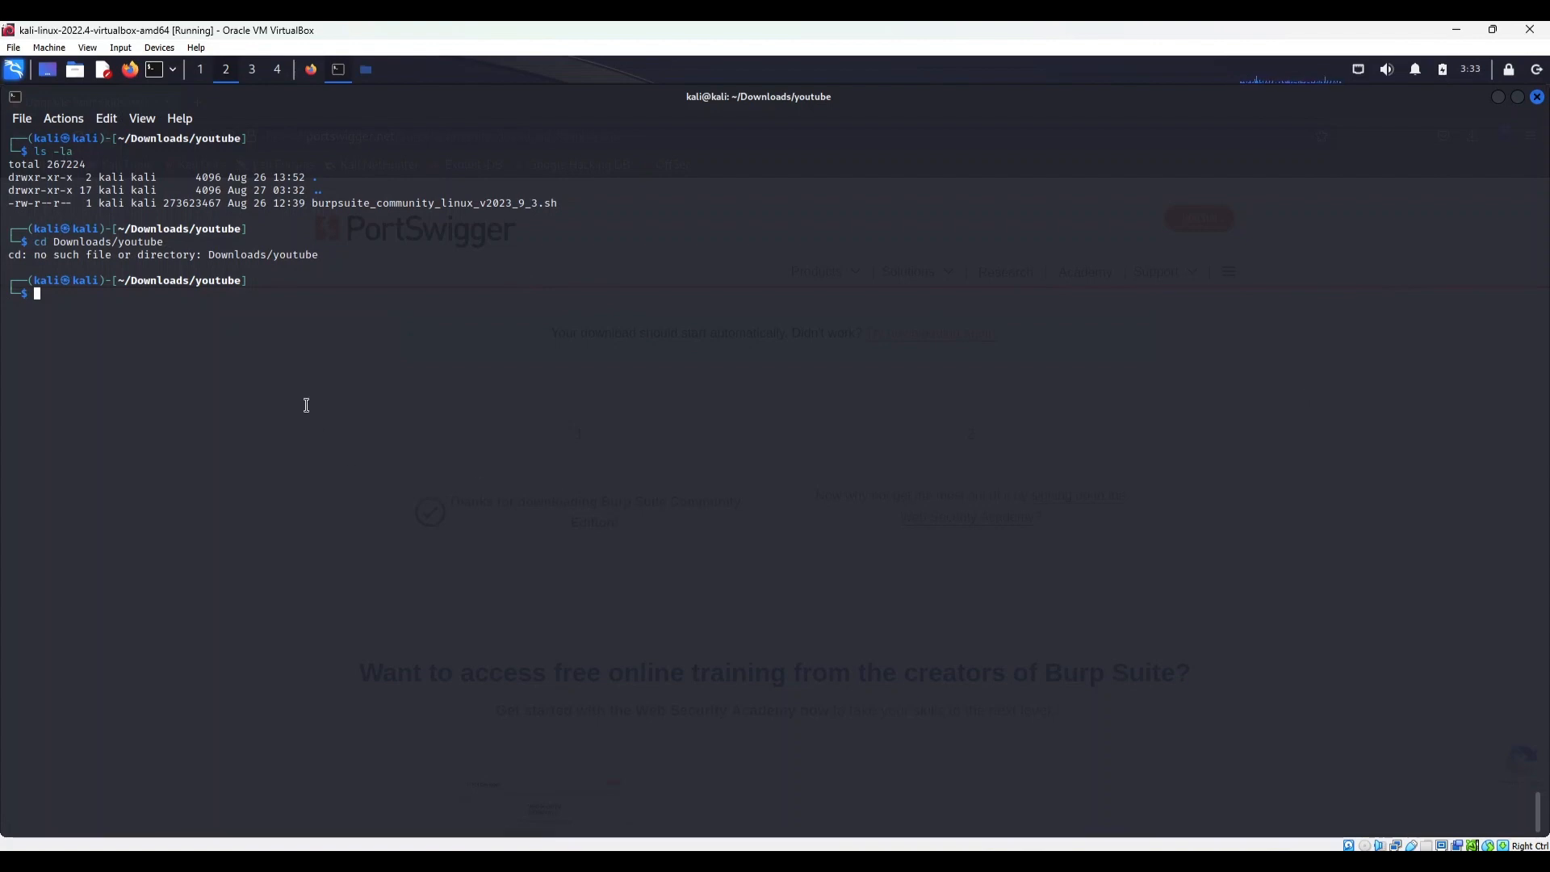
List the current folder again with ls -la to check the installer's permissions
{"action": "type", "text": "ls -la"}
{"action": "key", "text": "Return"}
{"action": "type", "text": "a"}
{"action": "key", "text": "Return"}
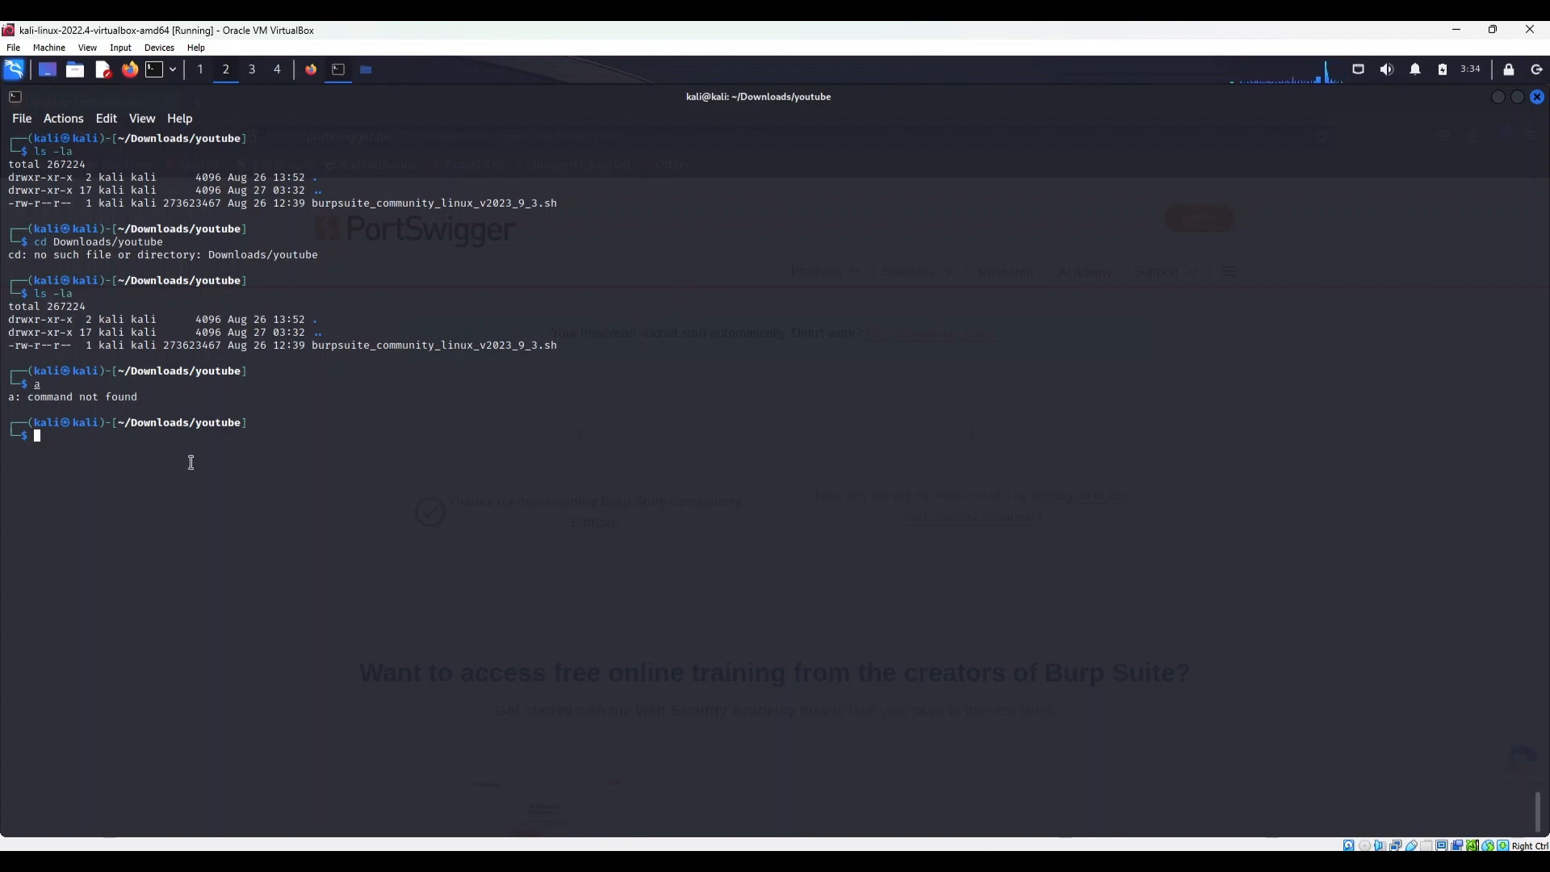
Make burpsuite_community_linux_v2023_9_3.sh executable with chmod +x
{"action": "type", "text": "chm"}
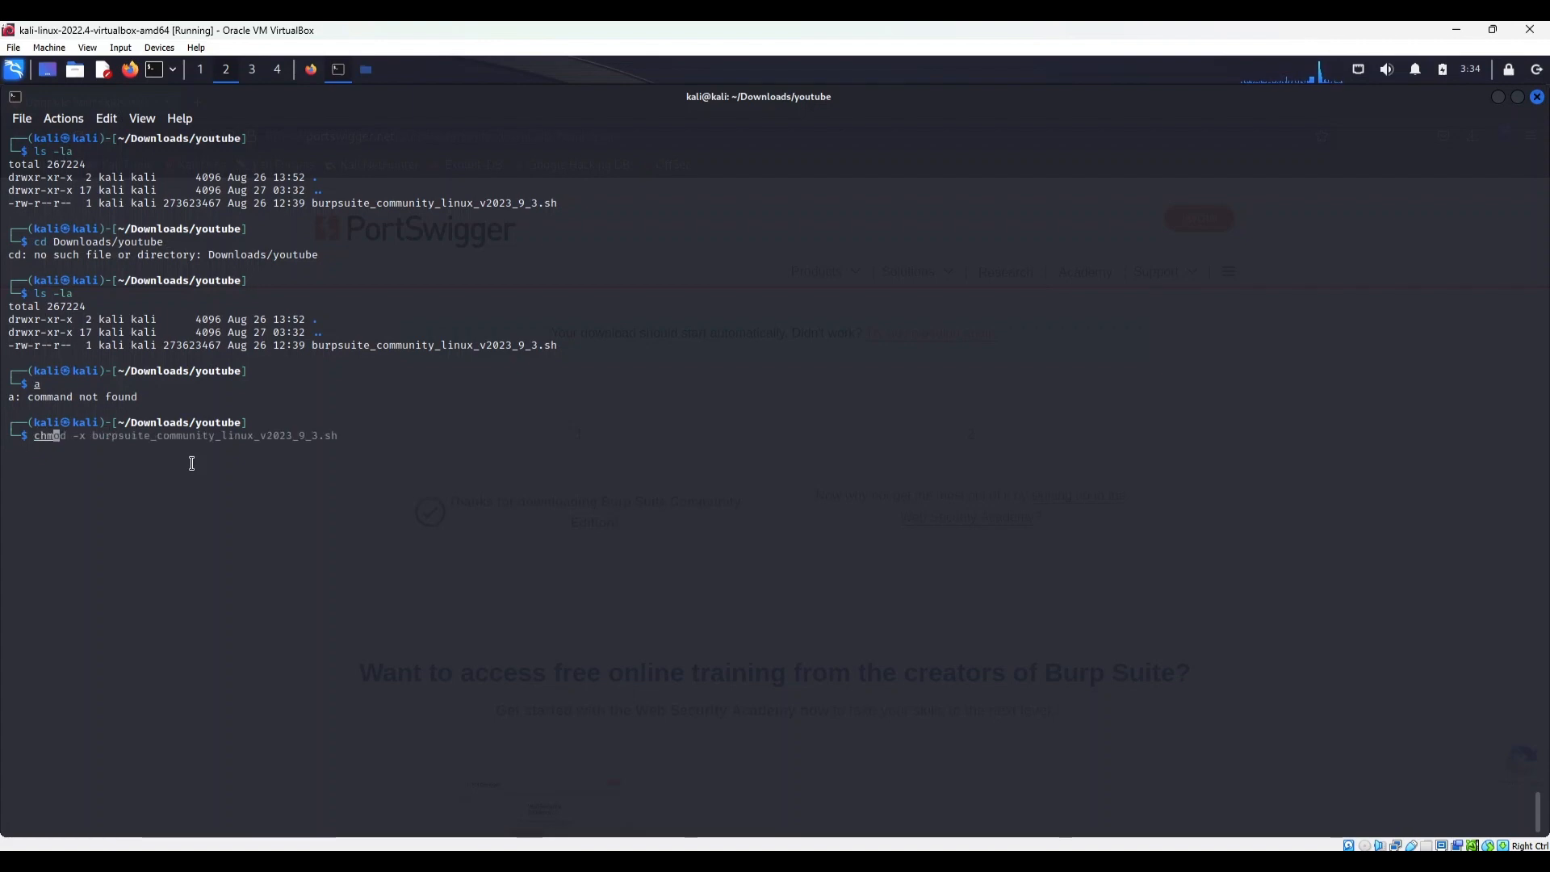
{"action": "type", "text": "od +x "}
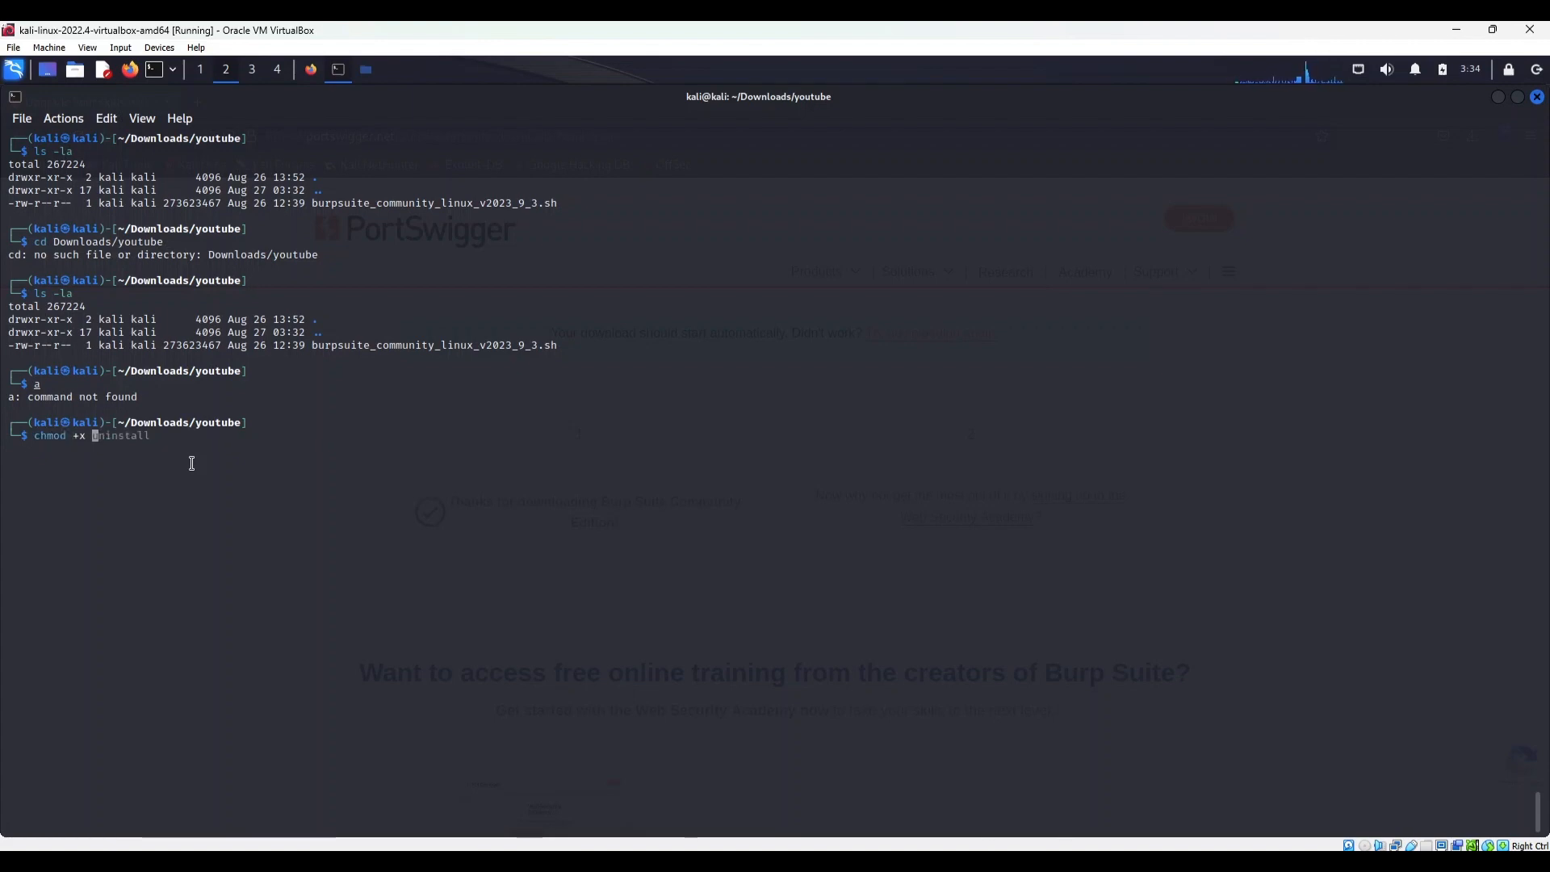
{"action": "type", "text": "b"}
{"action": "key", "text": "Tab"}
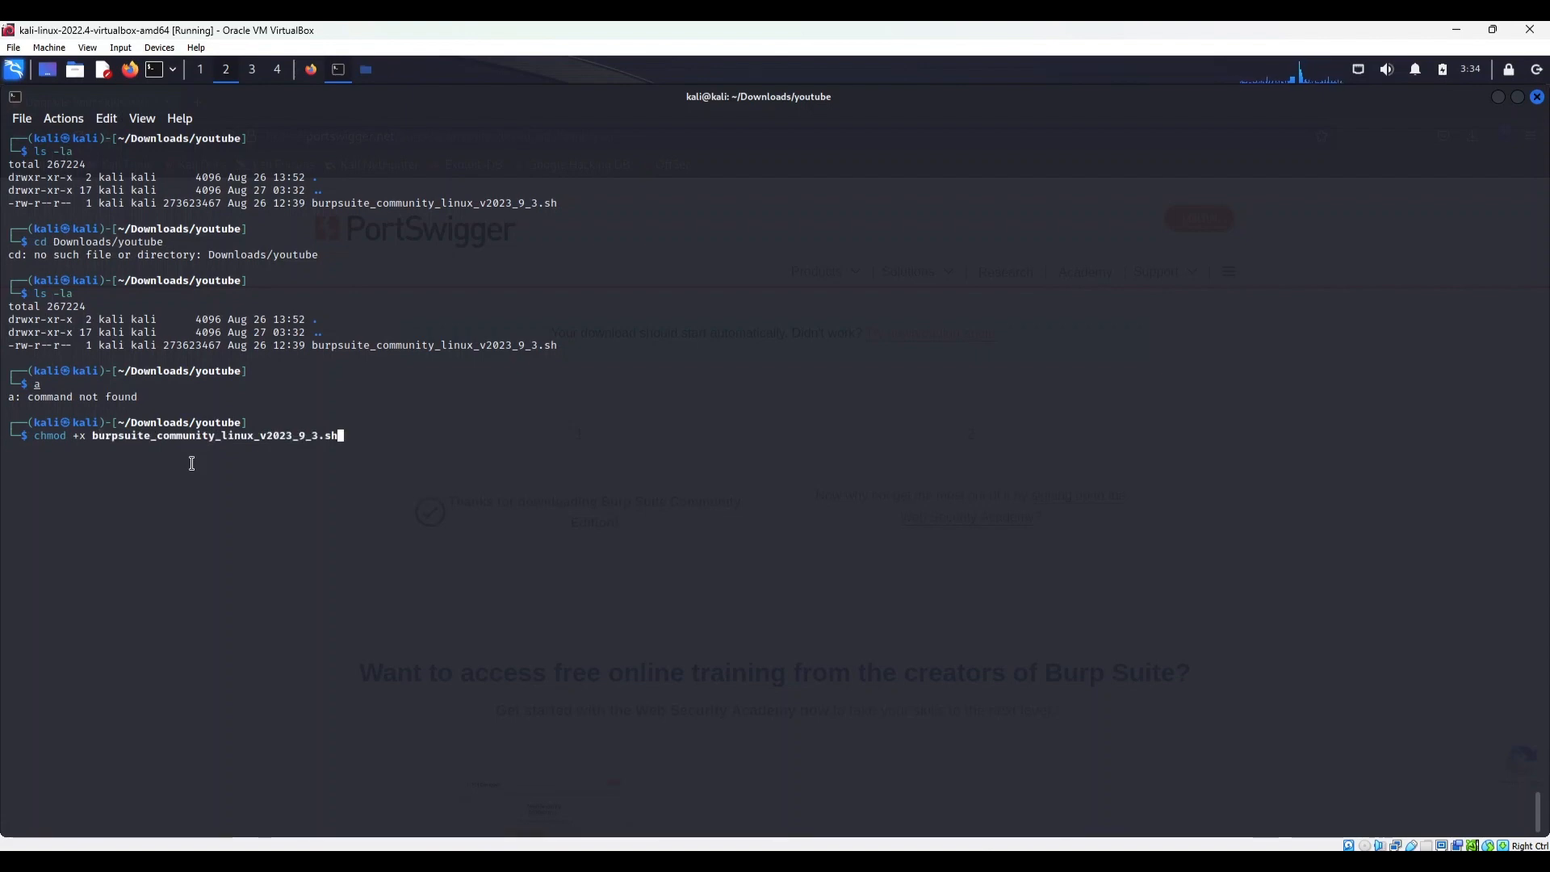
{"action": "key", "text": "Return"}
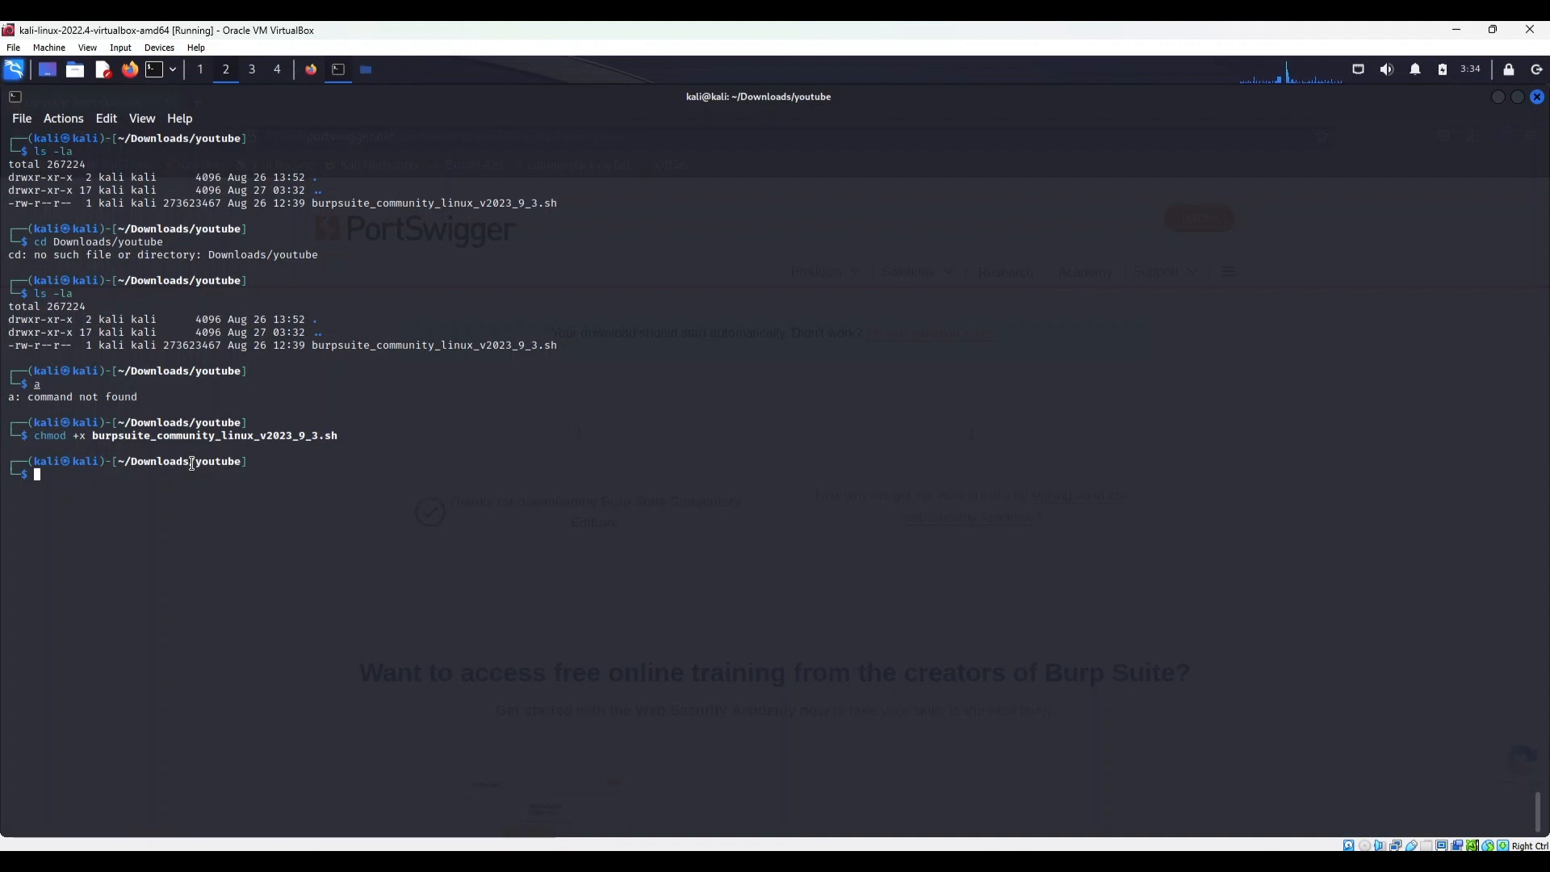
List the folder with ls -la and examine the installer's updated permission flags
{"action": "type", "text": "ls -la"}
{"action": "key", "text": "Return"}
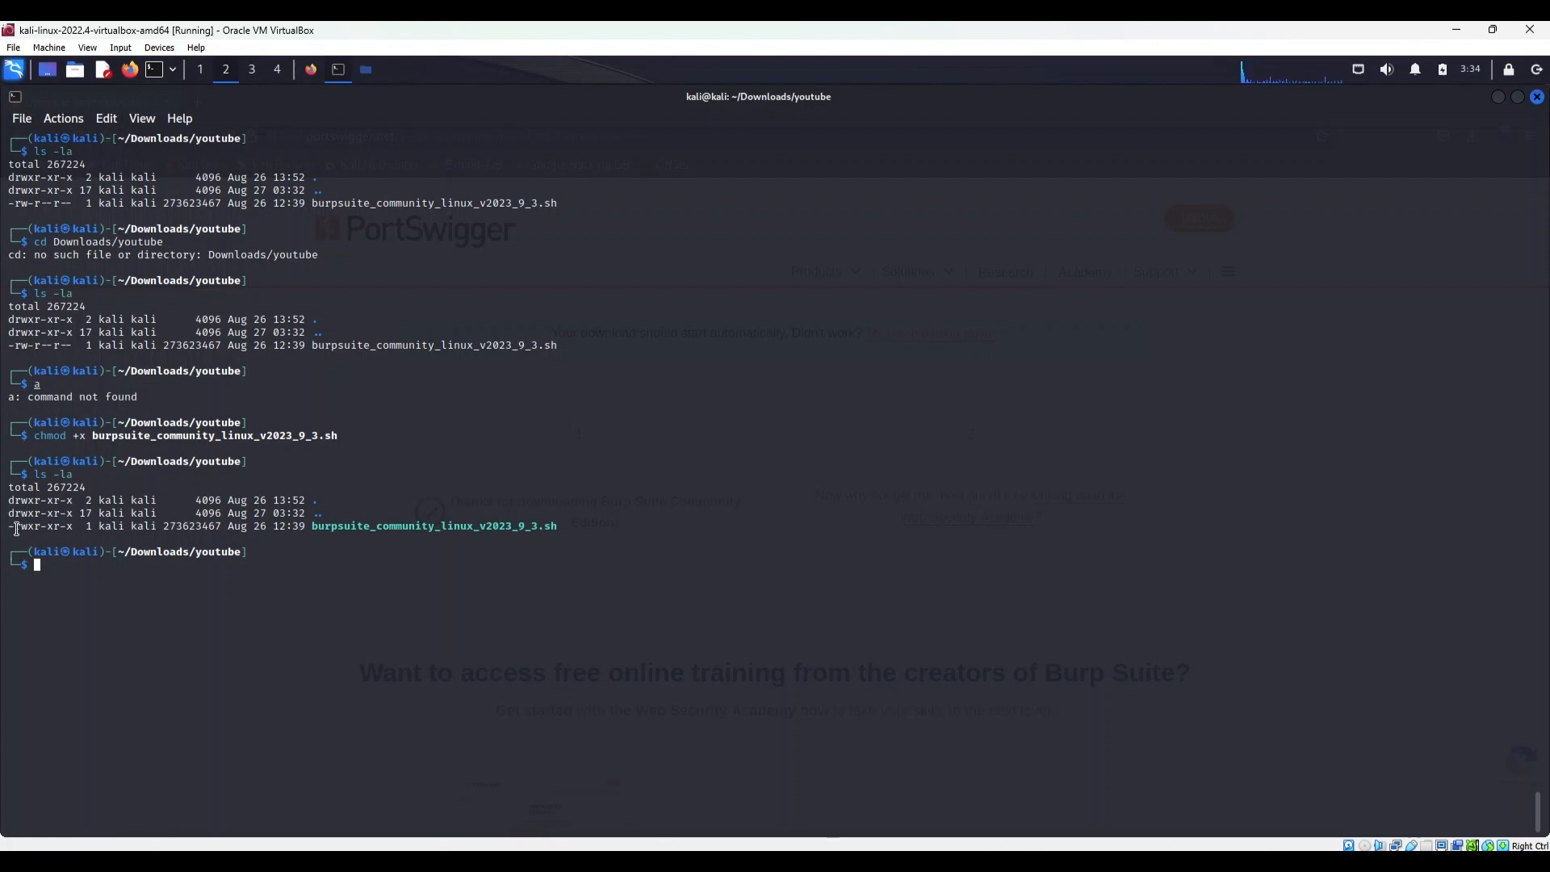
{"action": "left_click_drag", "start_coordinate": [9, 526], "coordinate": [77, 528]}
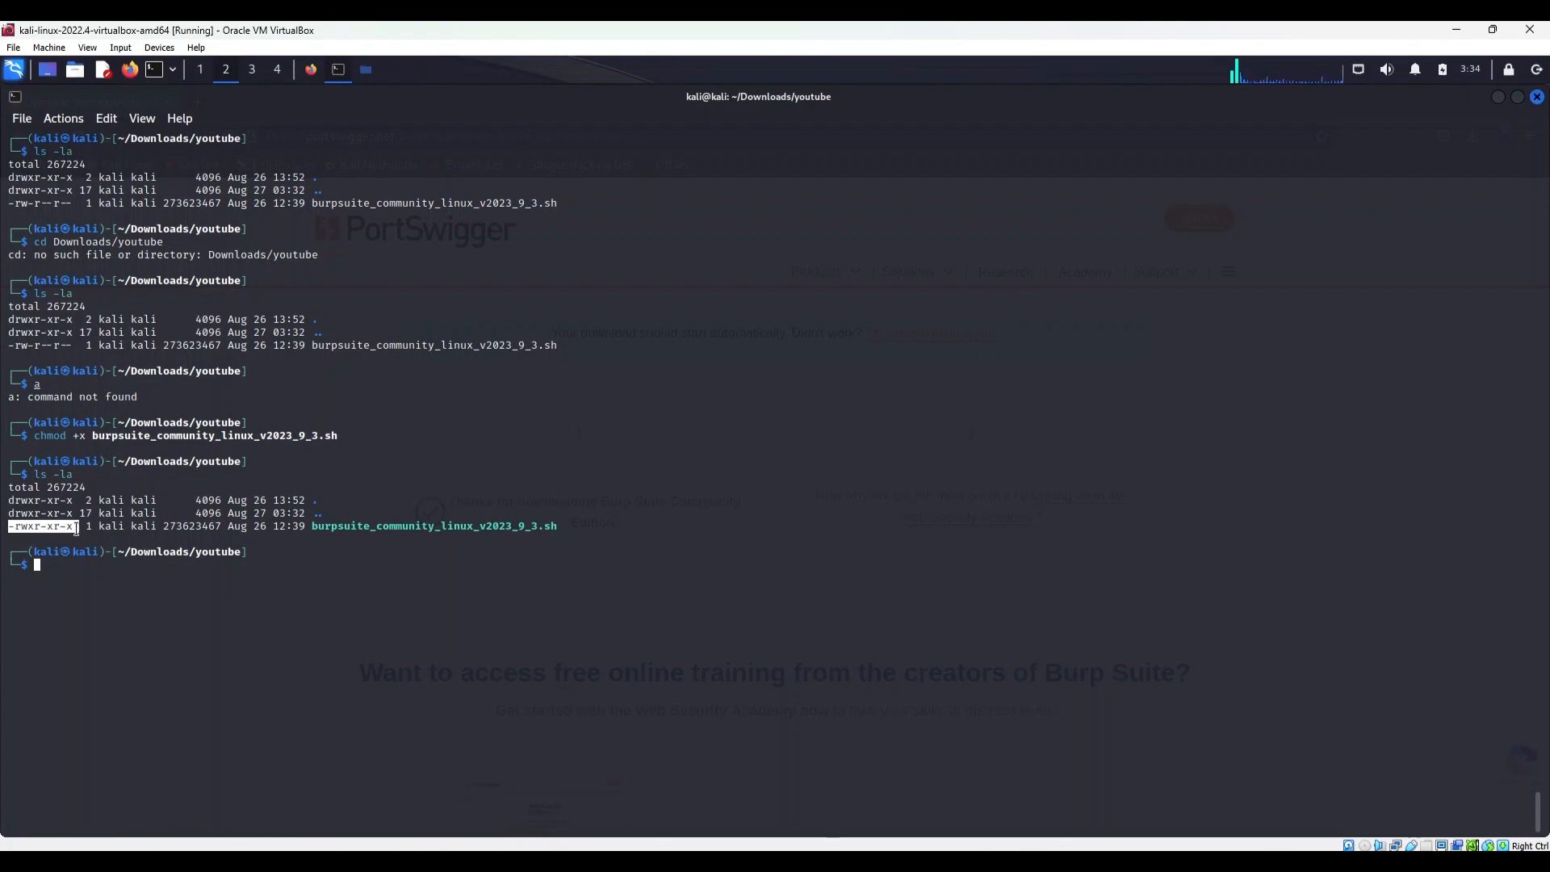
{"action": "left_click", "coordinate": [102, 578]}
Run the installer script ./burpsuite_community_linux_v2023_9_3.sh from the current folder
{"action": "type", "text": "./b"}
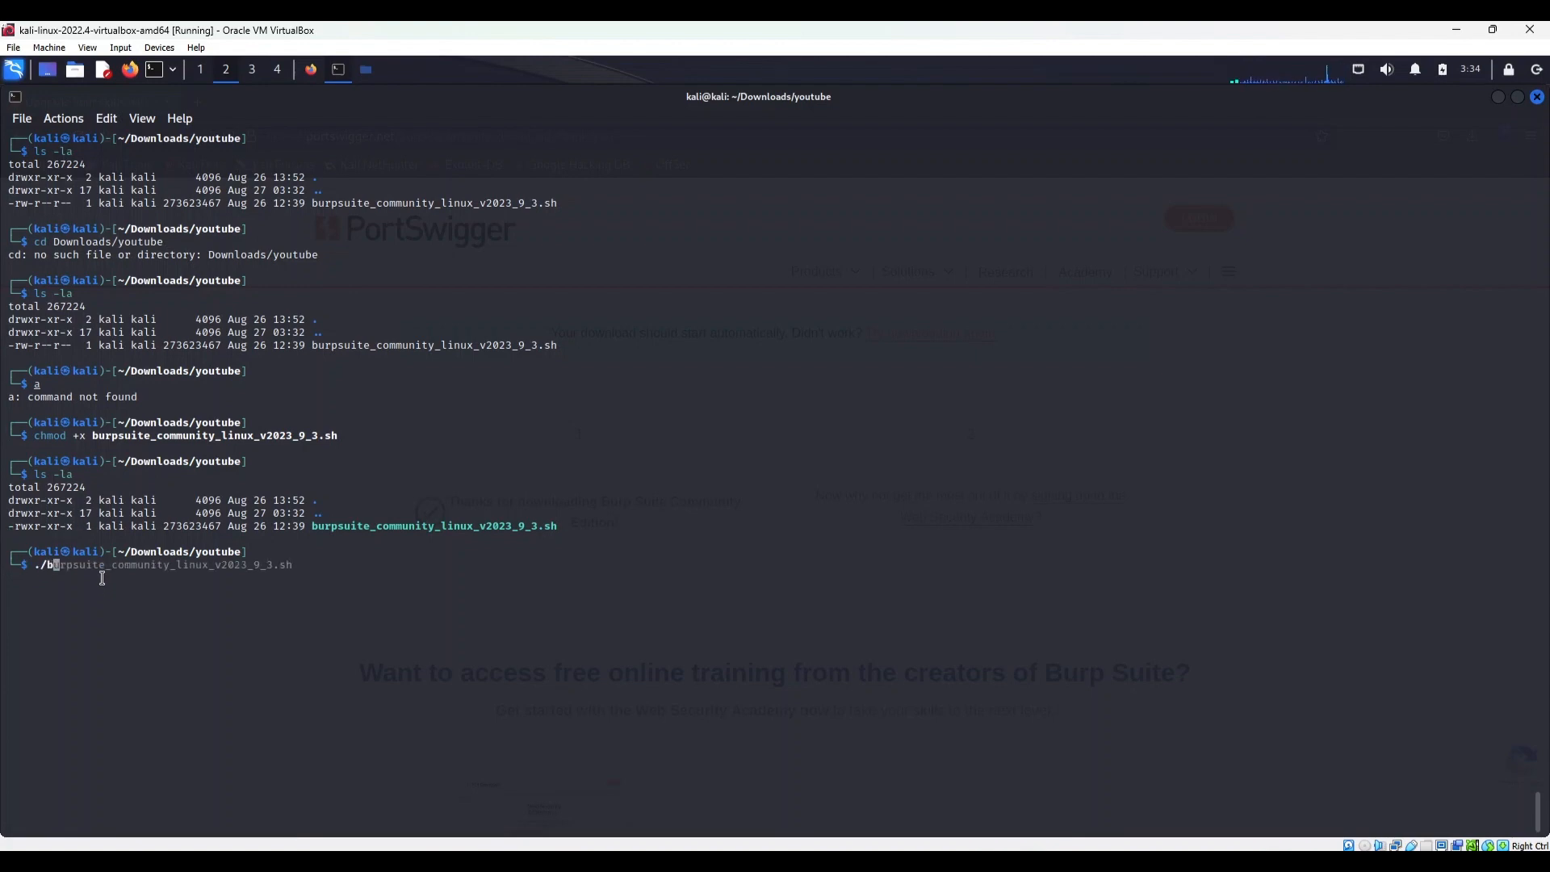
{"action": "key", "text": "Tab"}
{"action": "key", "text": "Return"}
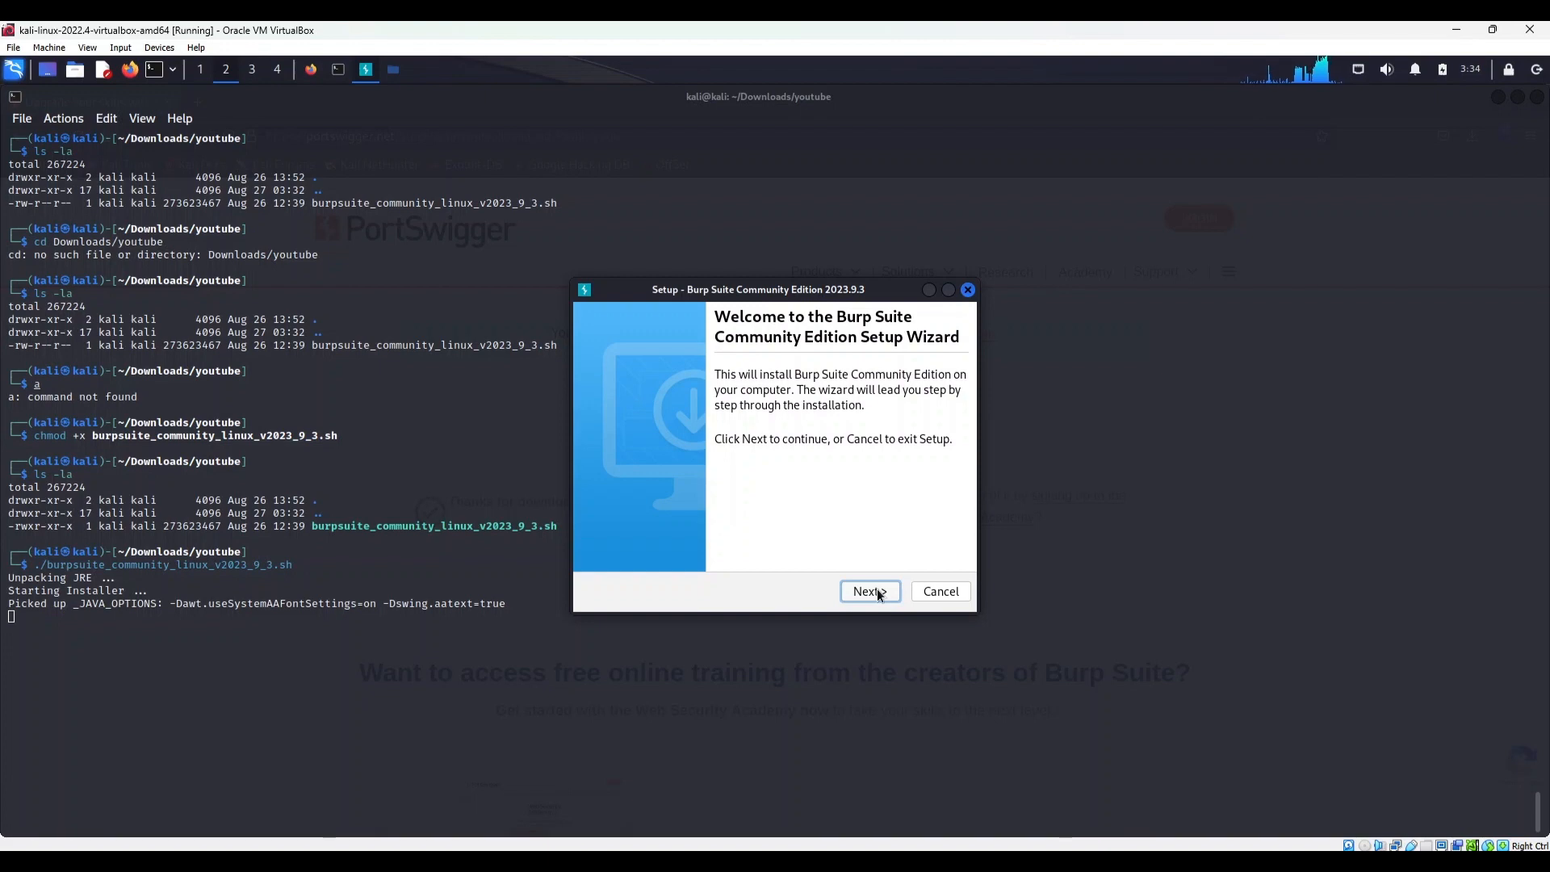
Install Burp Suite Community Edition in /home/kali/BurpSuiteCommunity with symlinks in /usr/local/bin, and finish the setup wizard
{"action": "left_click", "coordinate": [869, 591]}
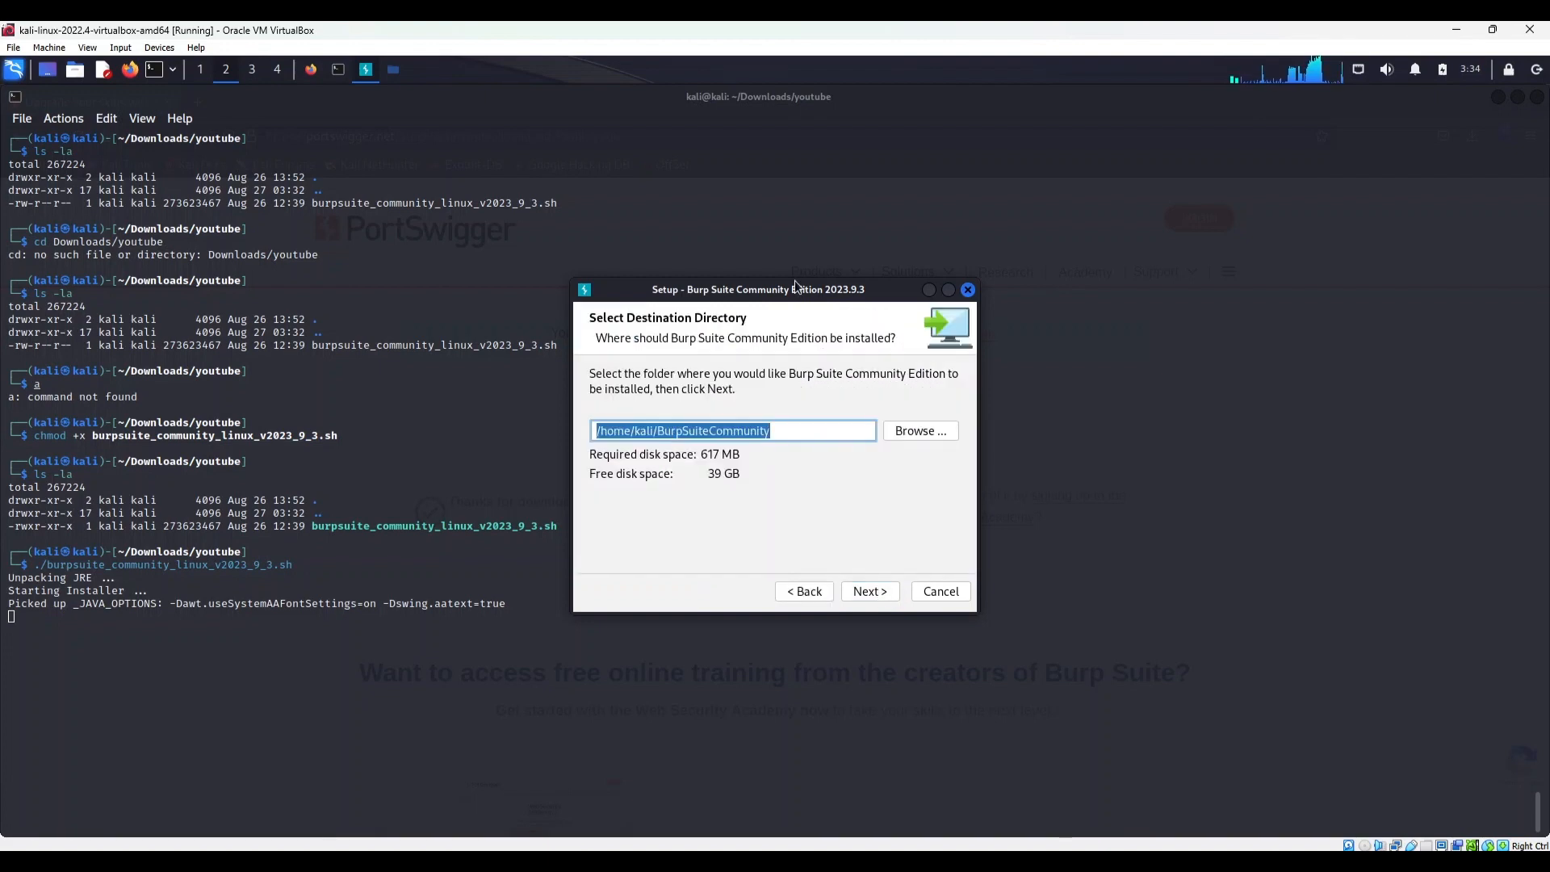
{"action": "left_click", "coordinate": [868, 593]}
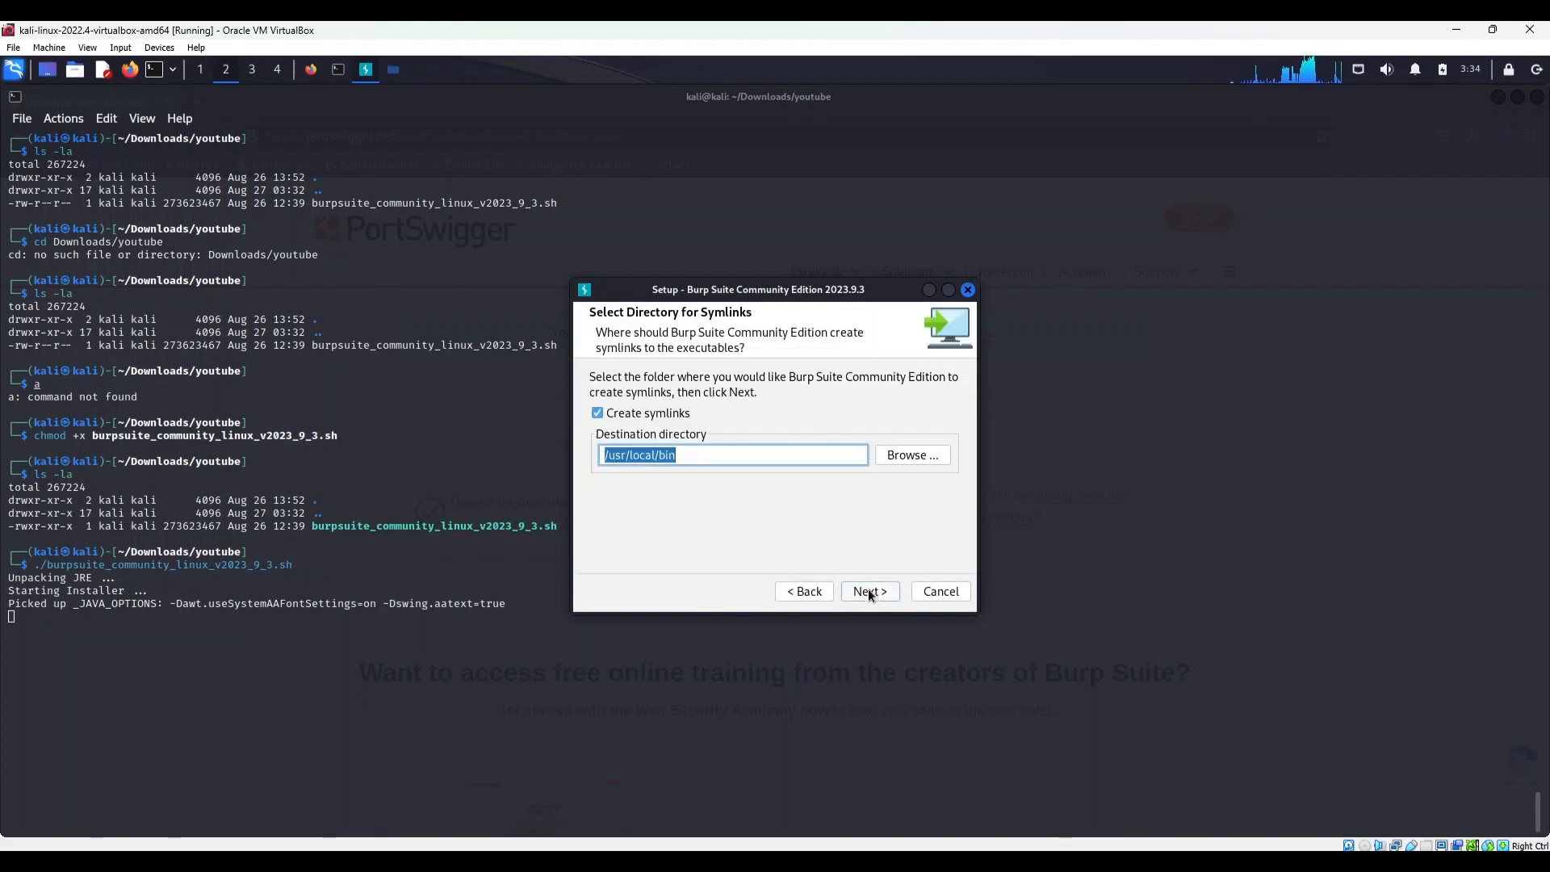
{"action": "left_click", "coordinate": [868, 592]}
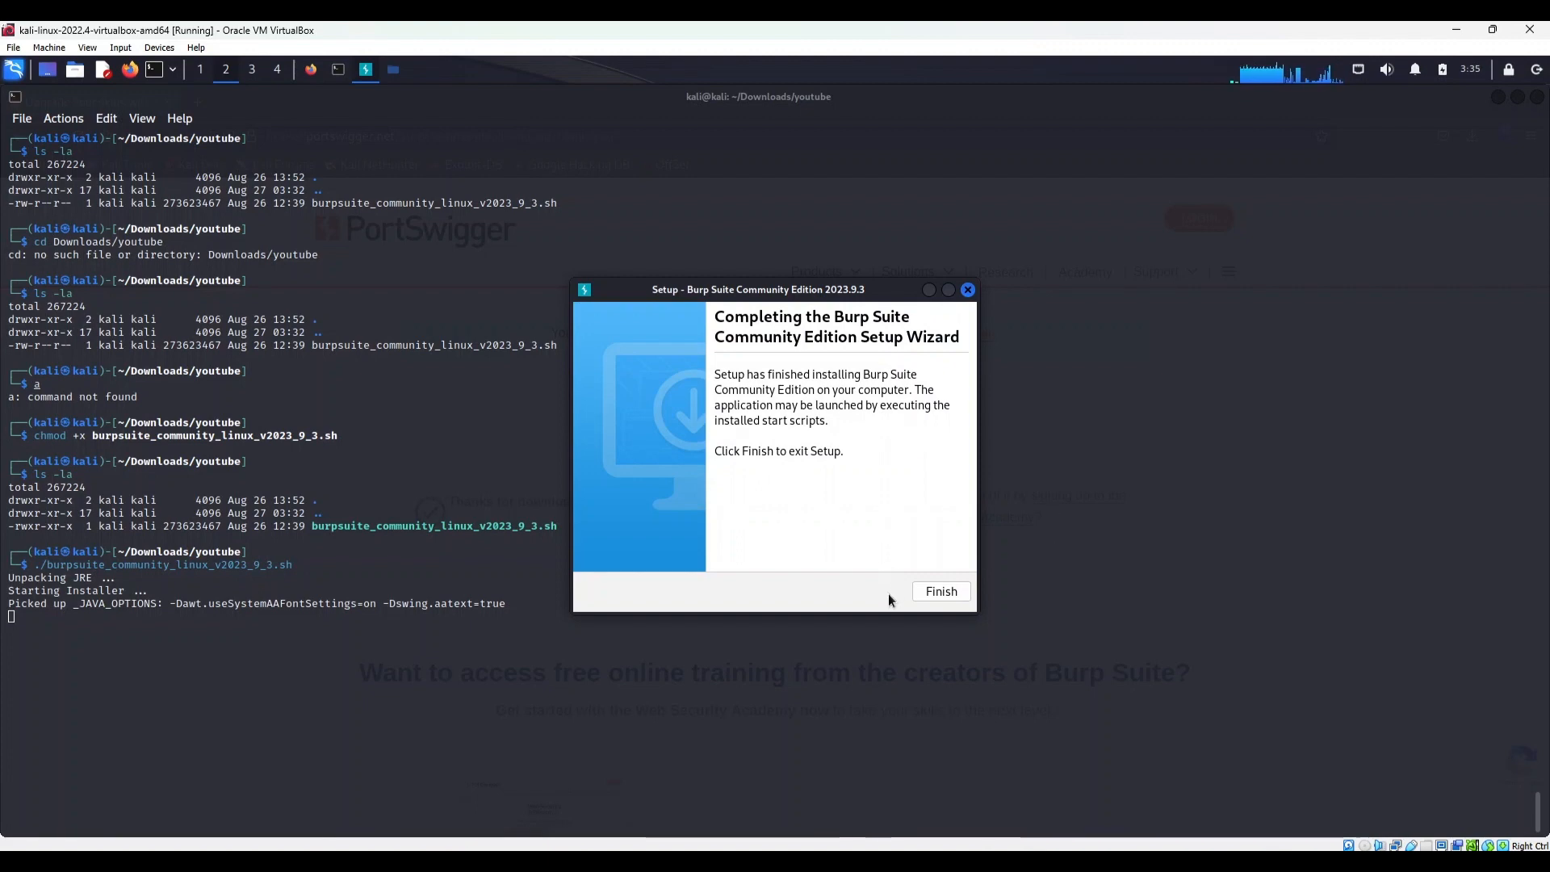
{"action": "left_click", "coordinate": [930, 593]}
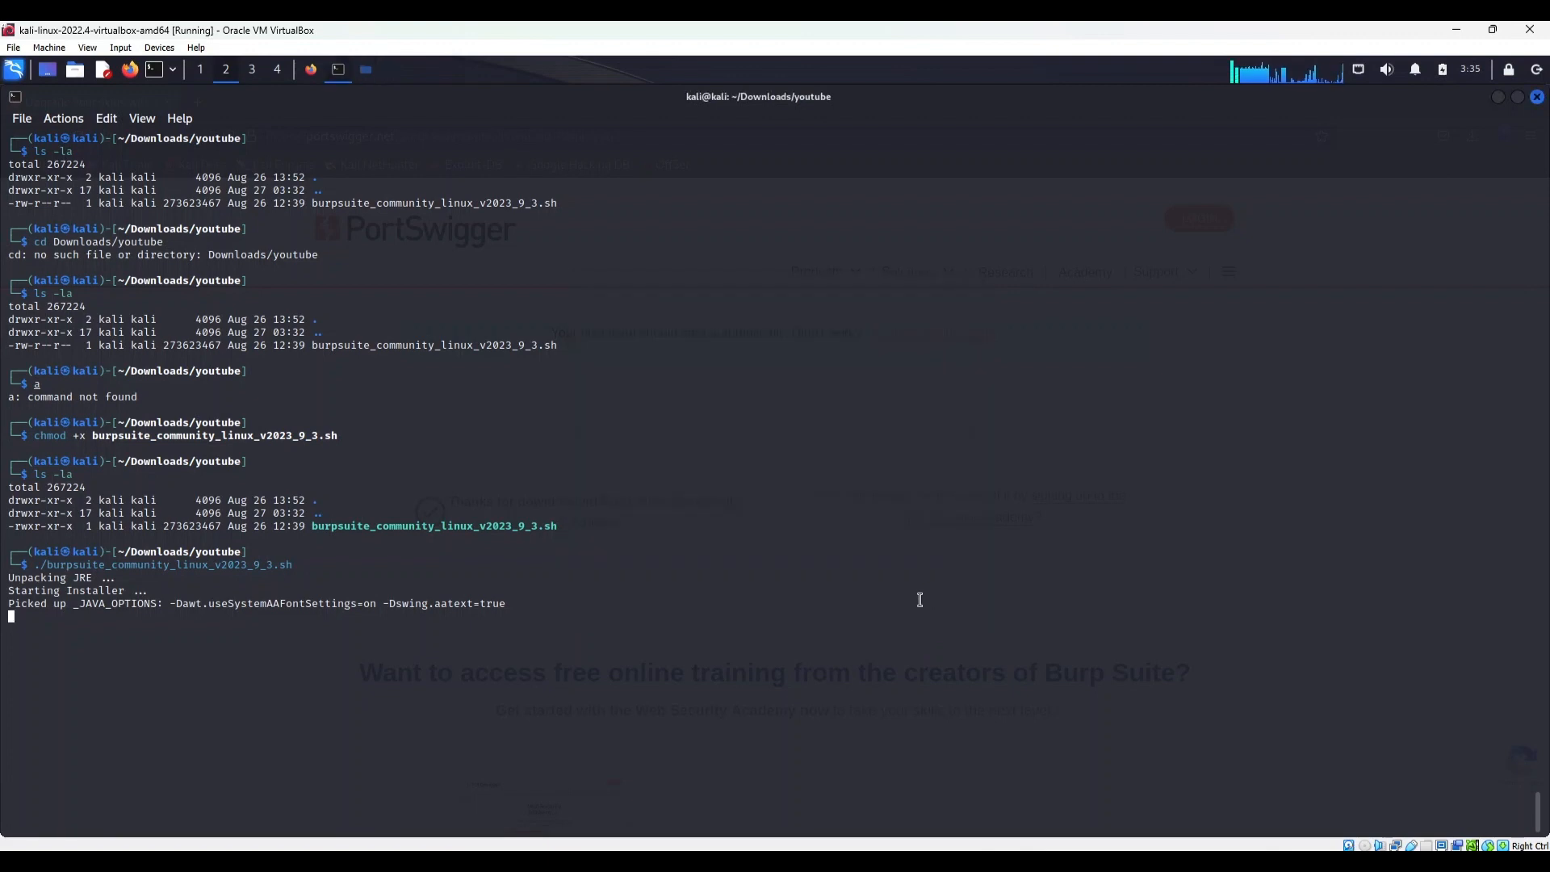
Launch the installed Burp Suite Community Edition and start a temporary project with Burp defaults
{"action": "left_click", "coordinate": [14, 70]}
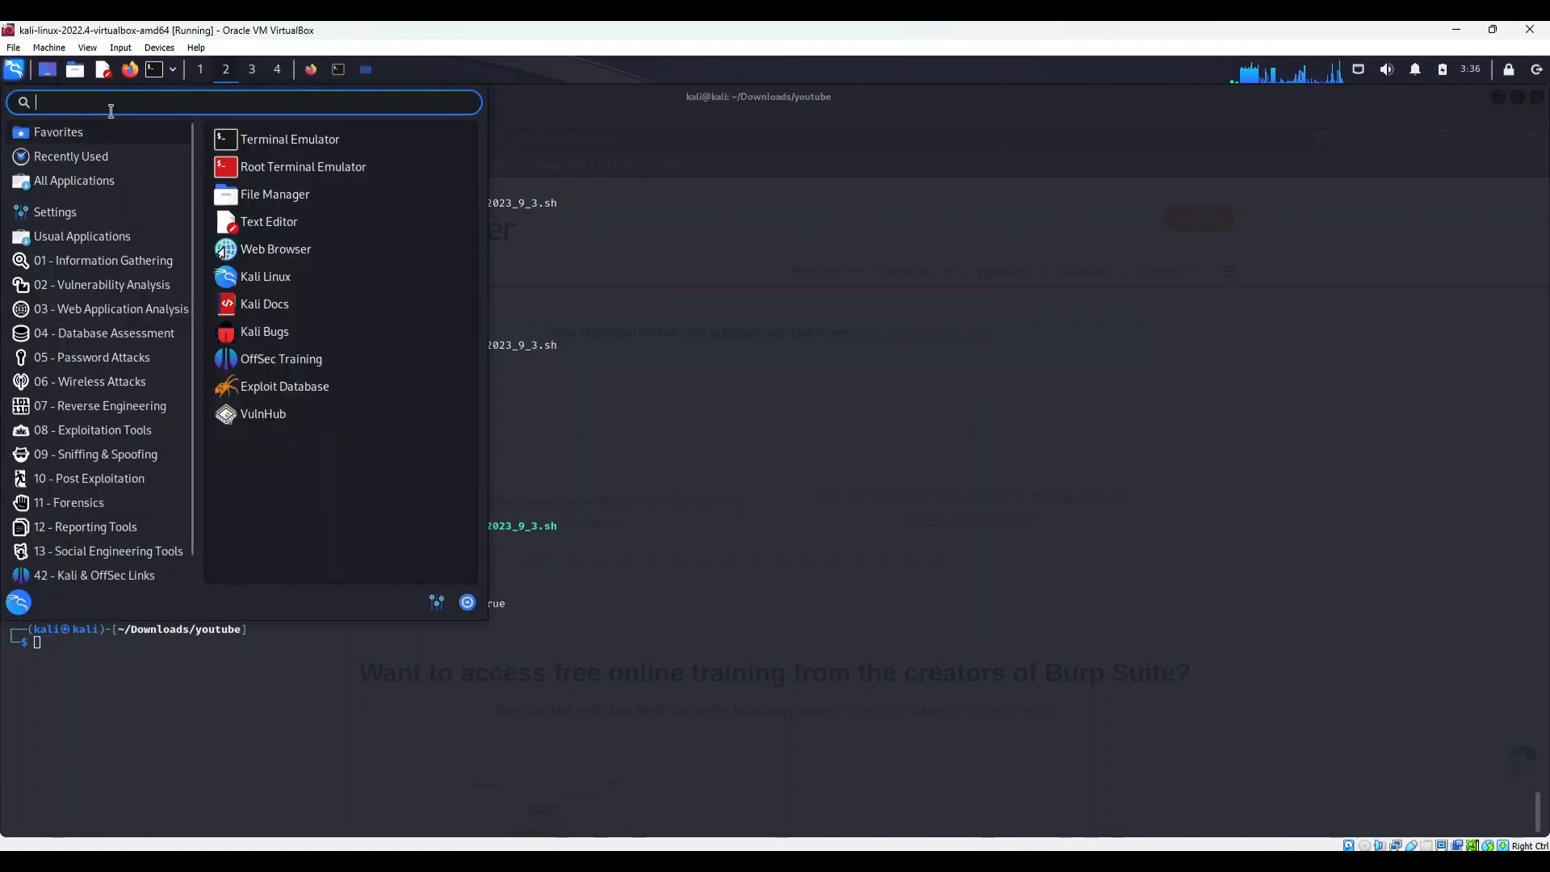
{"action": "type", "text": "bur"}
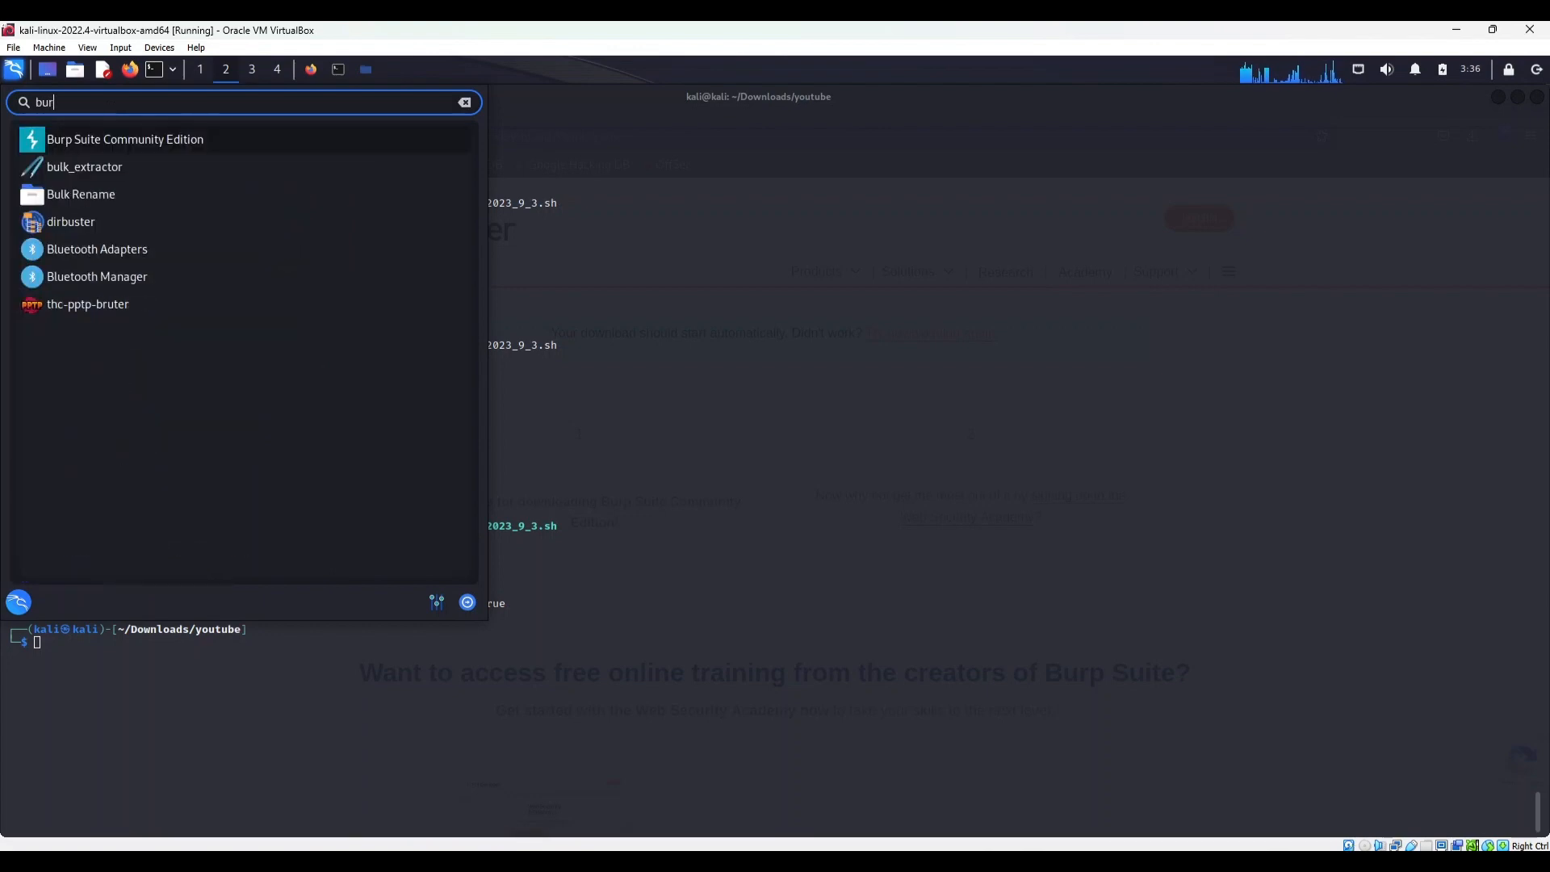
{"action": "key", "text": "Return"}
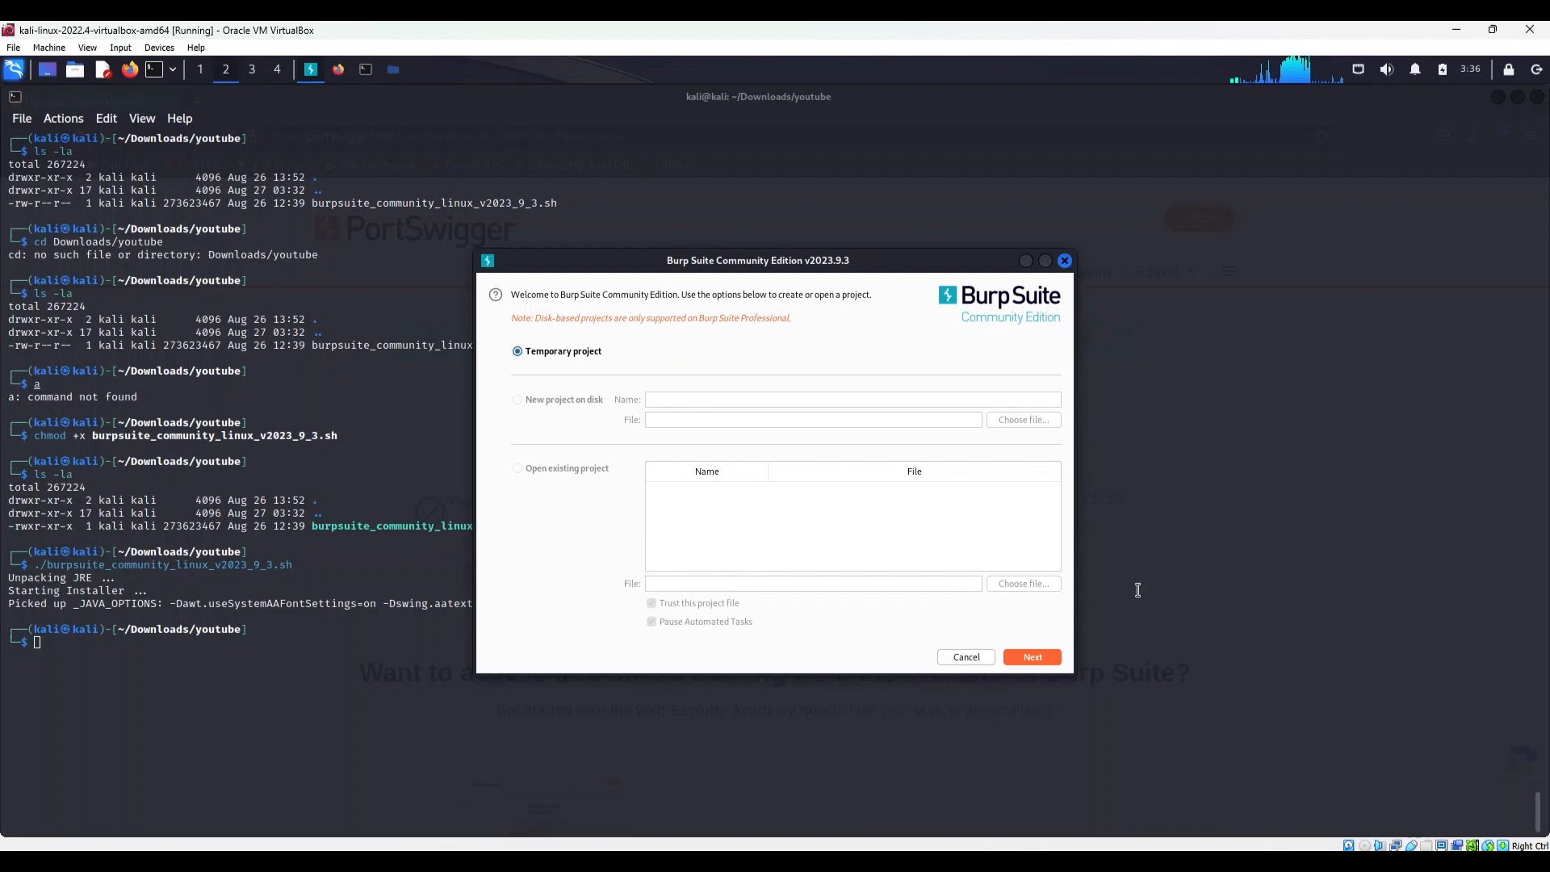
{"action": "left_click", "coordinate": [1027, 655]}
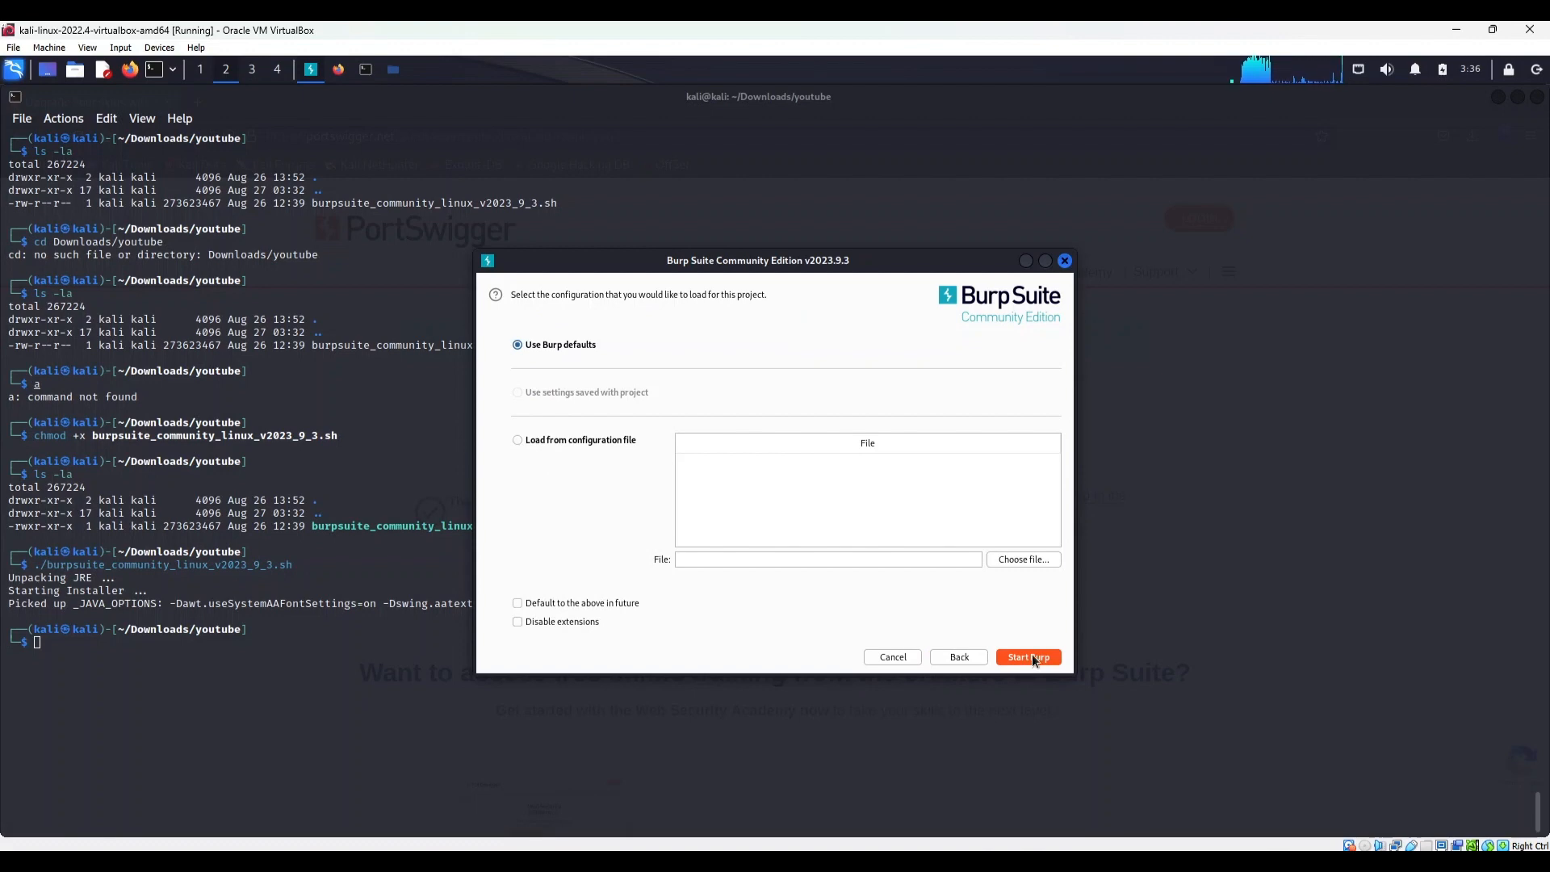
{"action": "left_click", "coordinate": [1032, 657]}
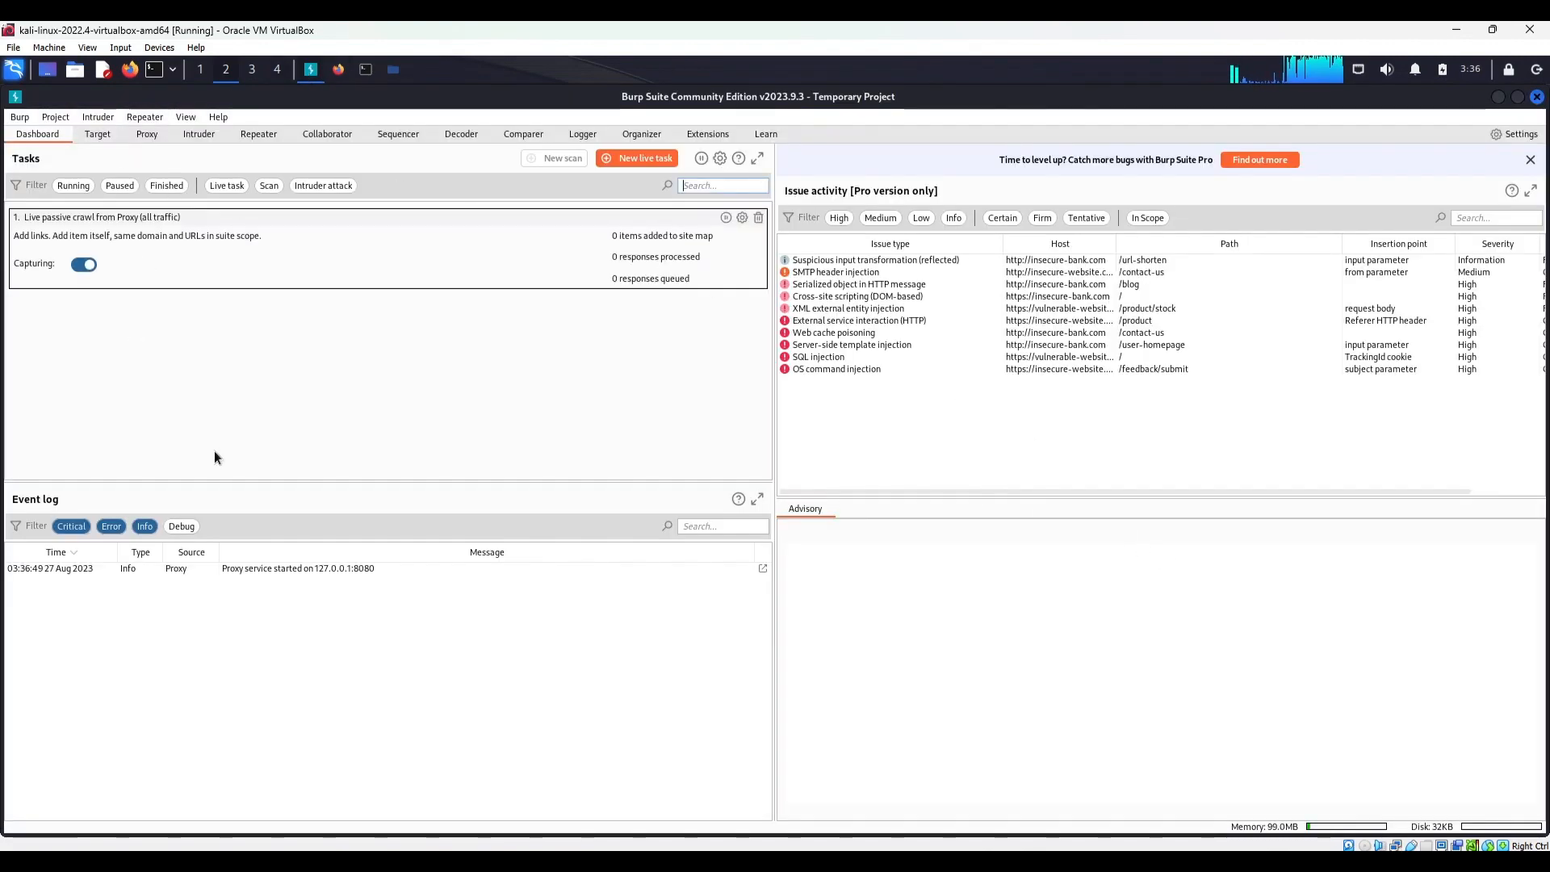
Open Burp's built-in browser from the Proxy tool's Intercept view and close it again
{"action": "left_click", "coordinate": [157, 137]}
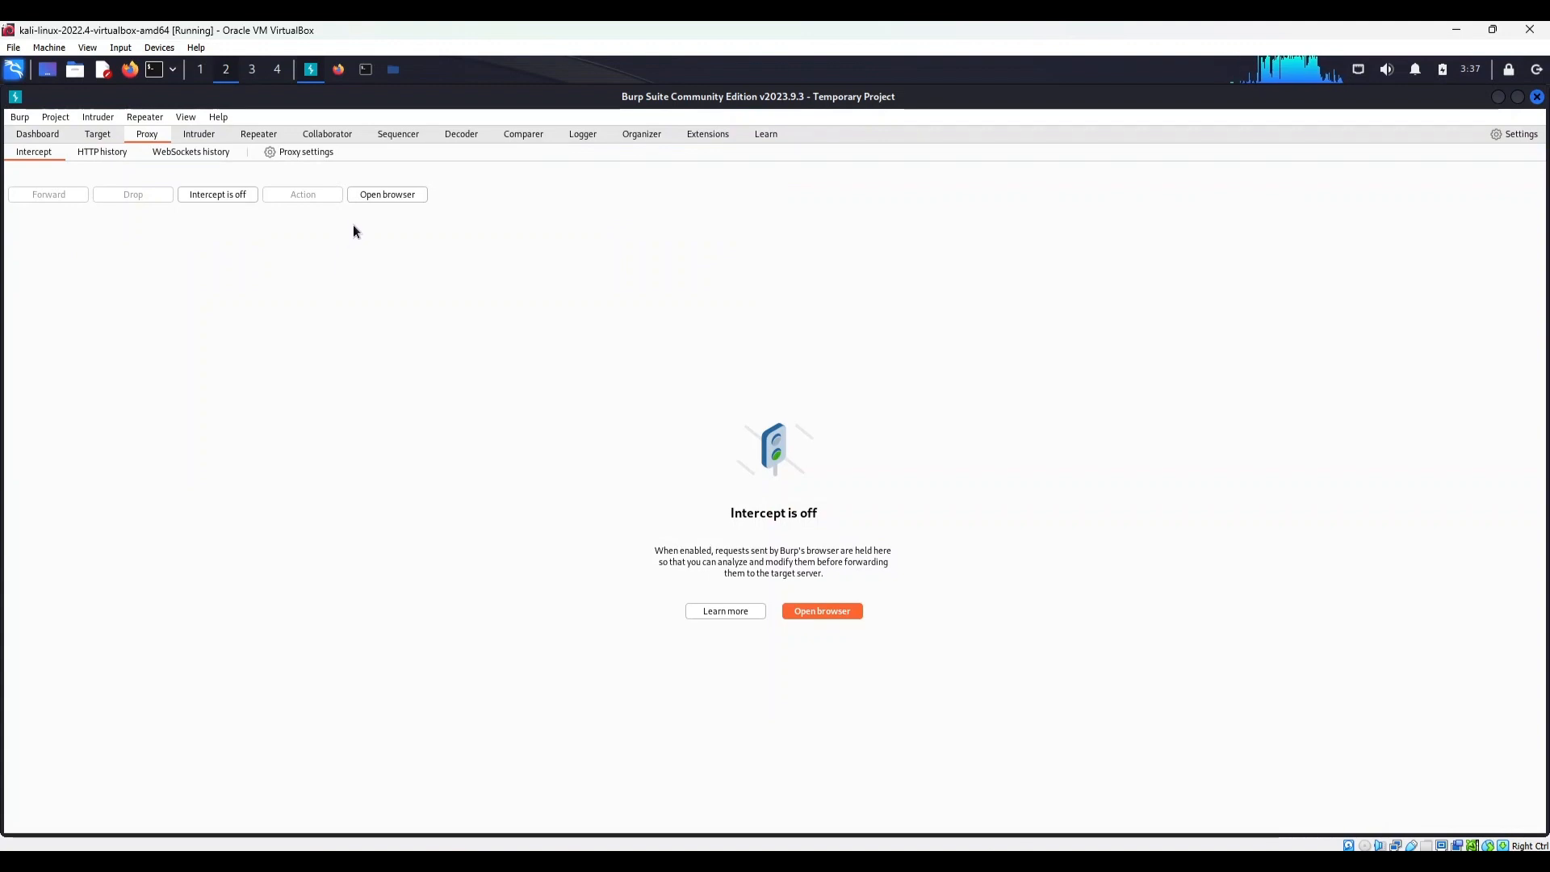
{"action": "left_click", "coordinate": [396, 196]}
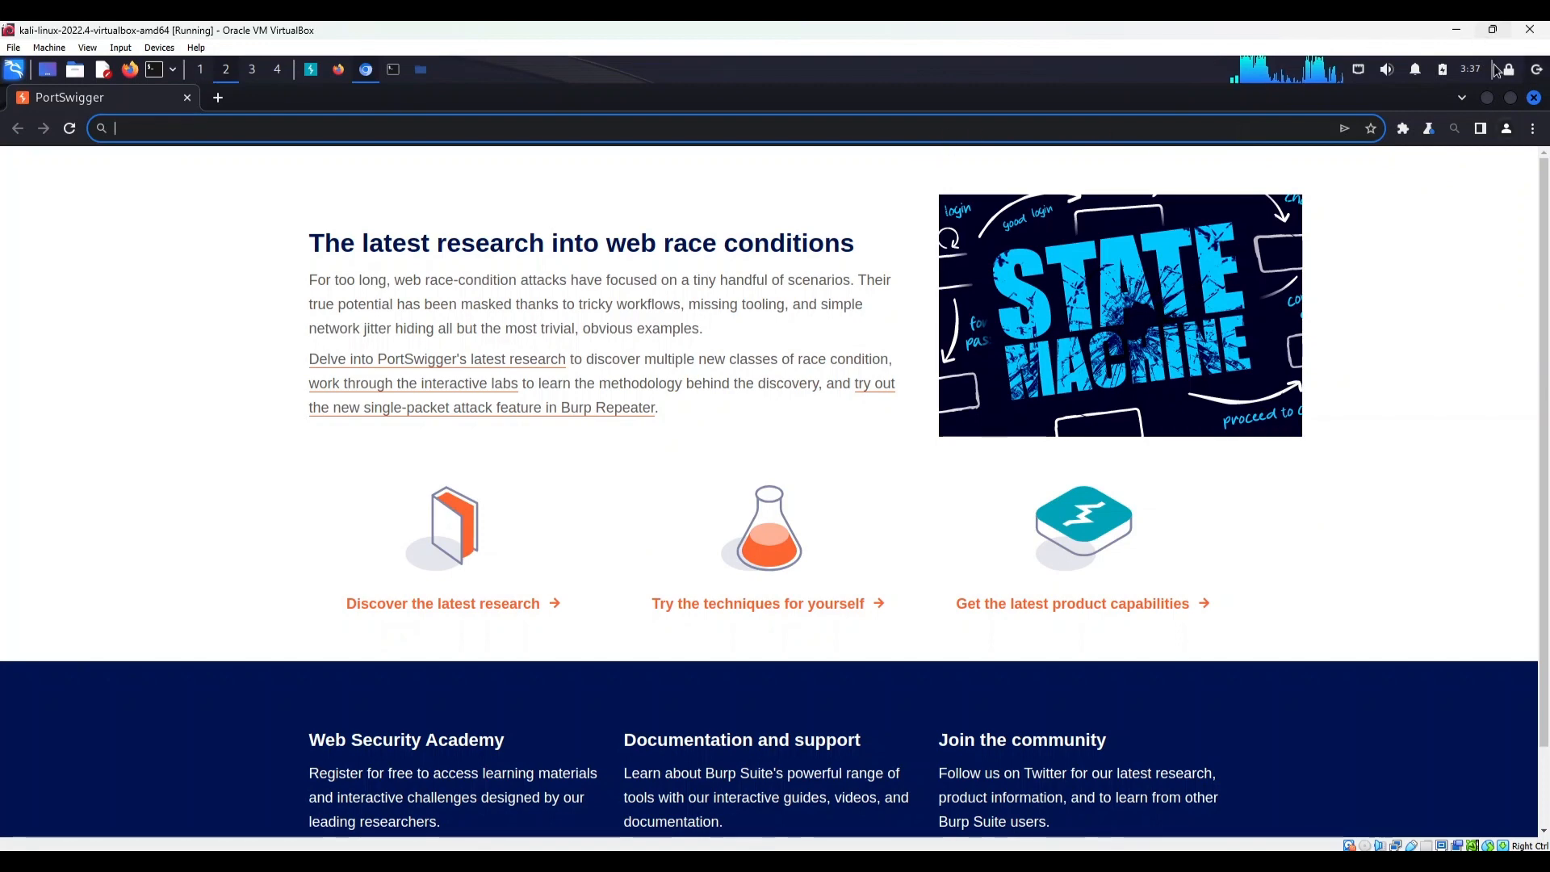
{"action": "left_click", "coordinate": [1532, 97]}
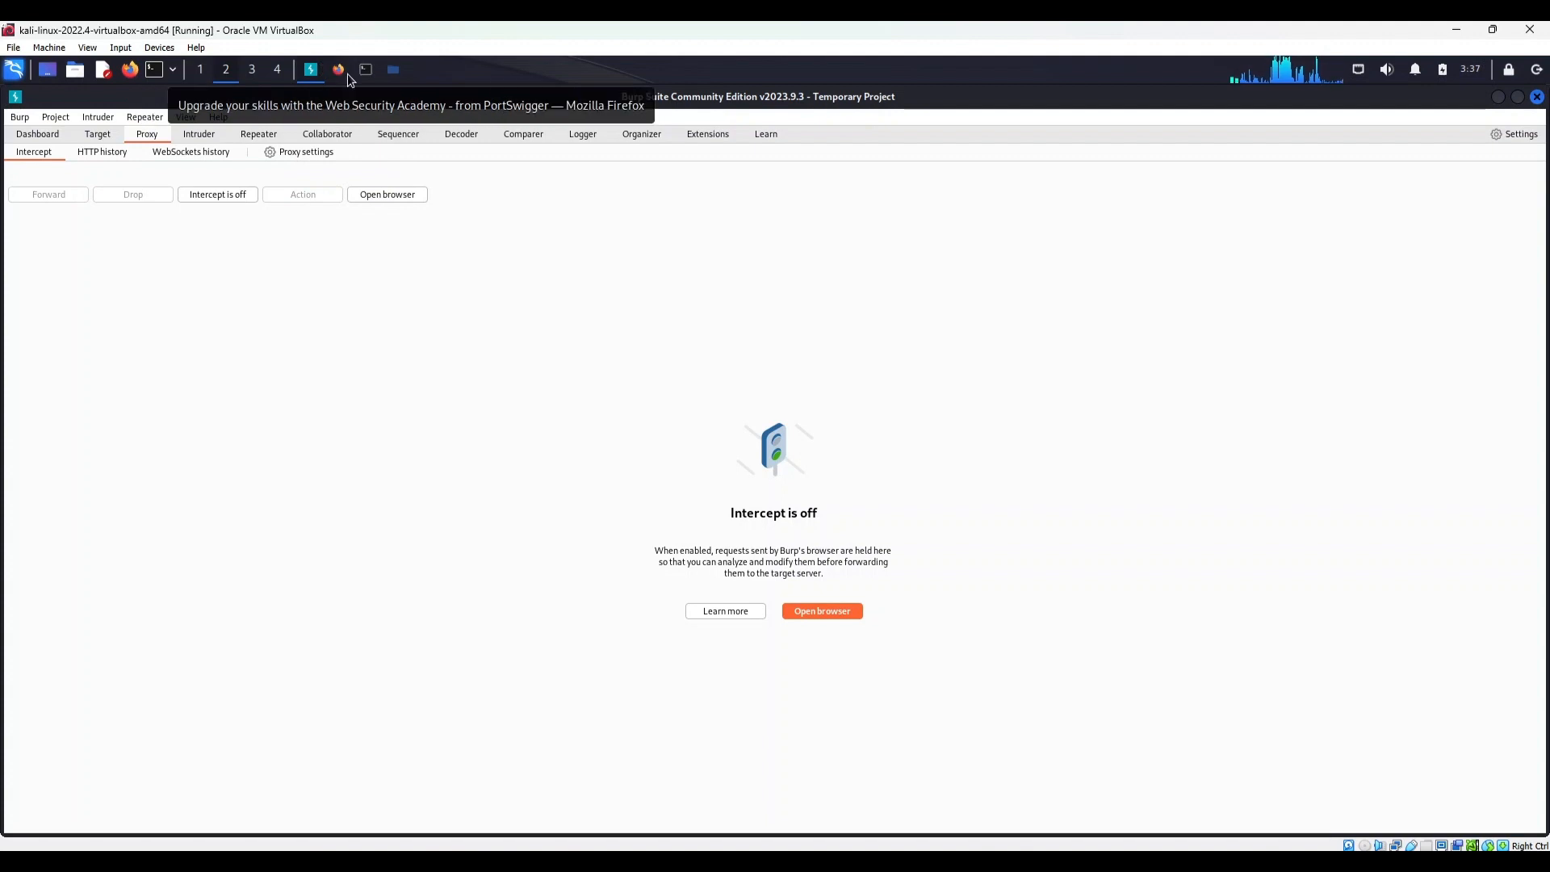
Open the proxy settings and select the proxy listener to examine its interface address and port
{"action": "left_click", "coordinate": [323, 154]}
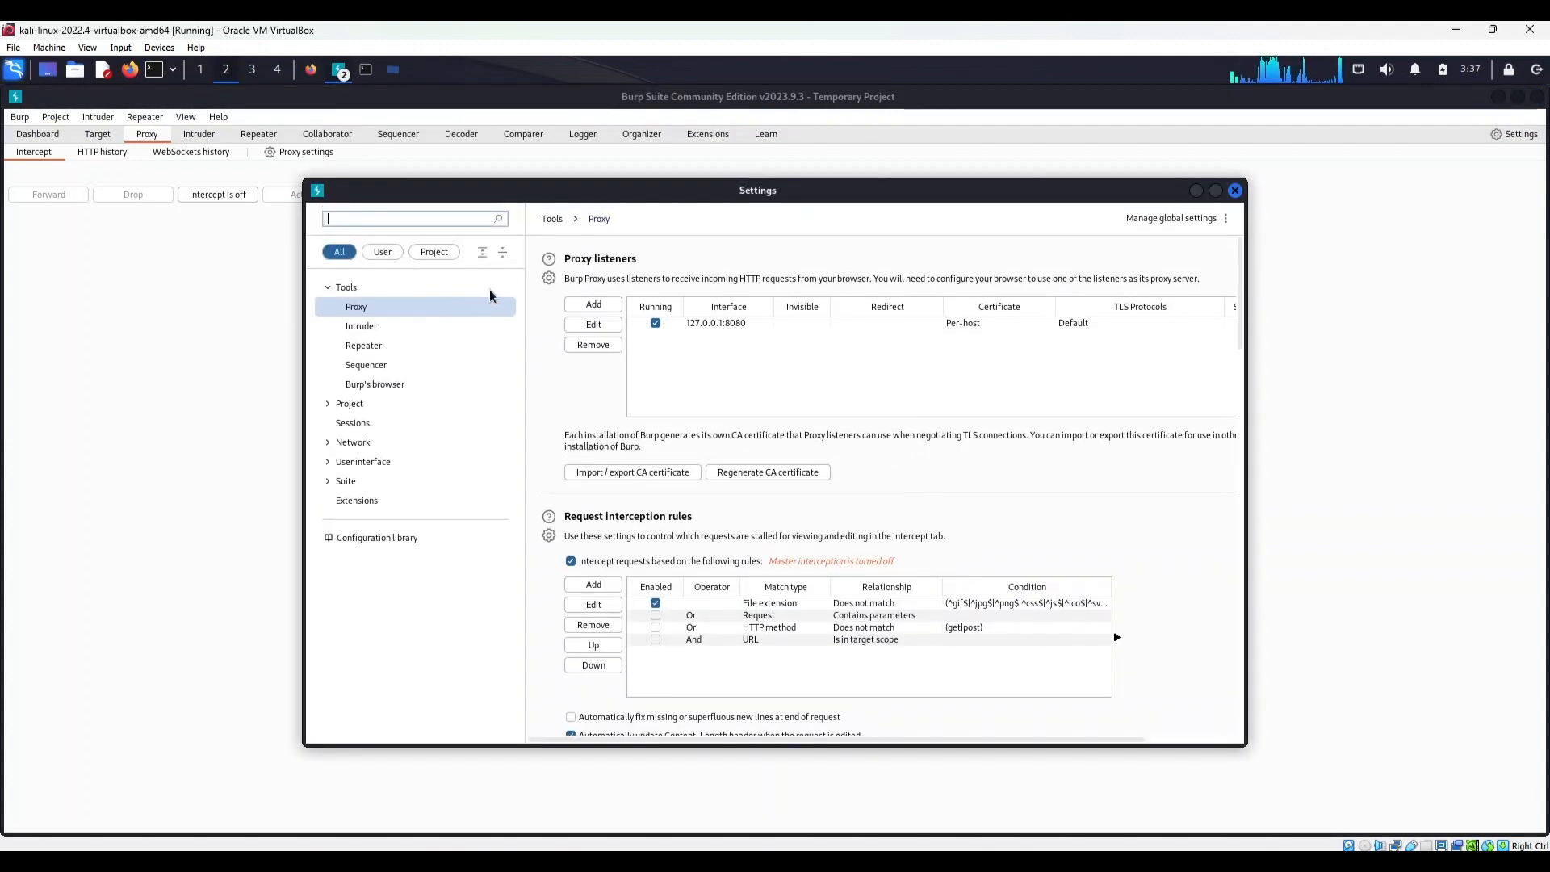
{"action": "left_click_drag", "start_coordinate": [450, 197], "coordinate": [278, 209]}
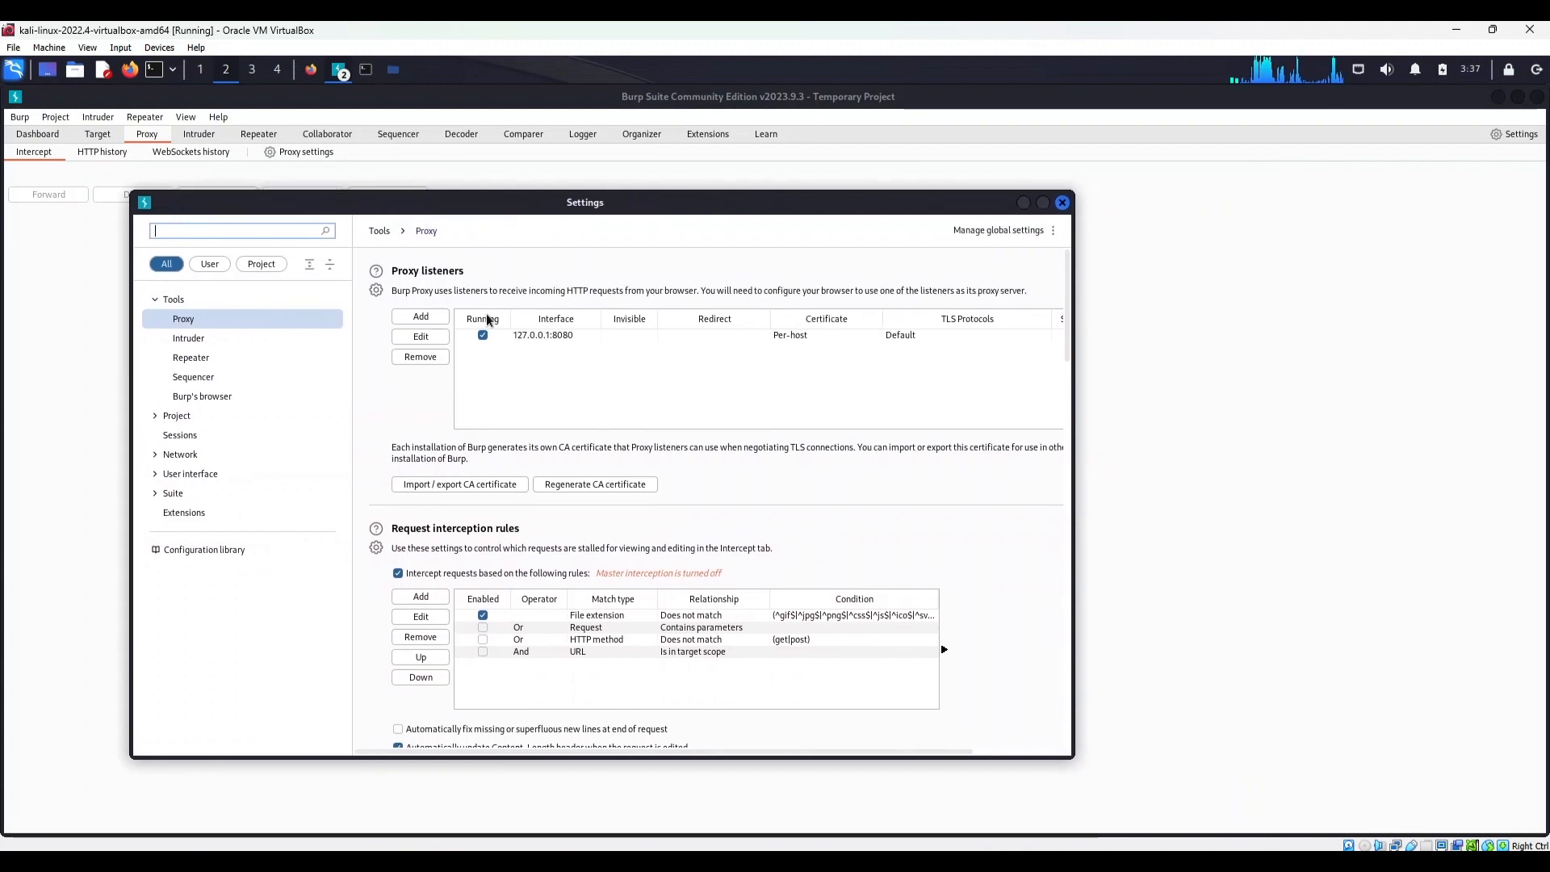
{"action": "left_click", "coordinate": [520, 337]}
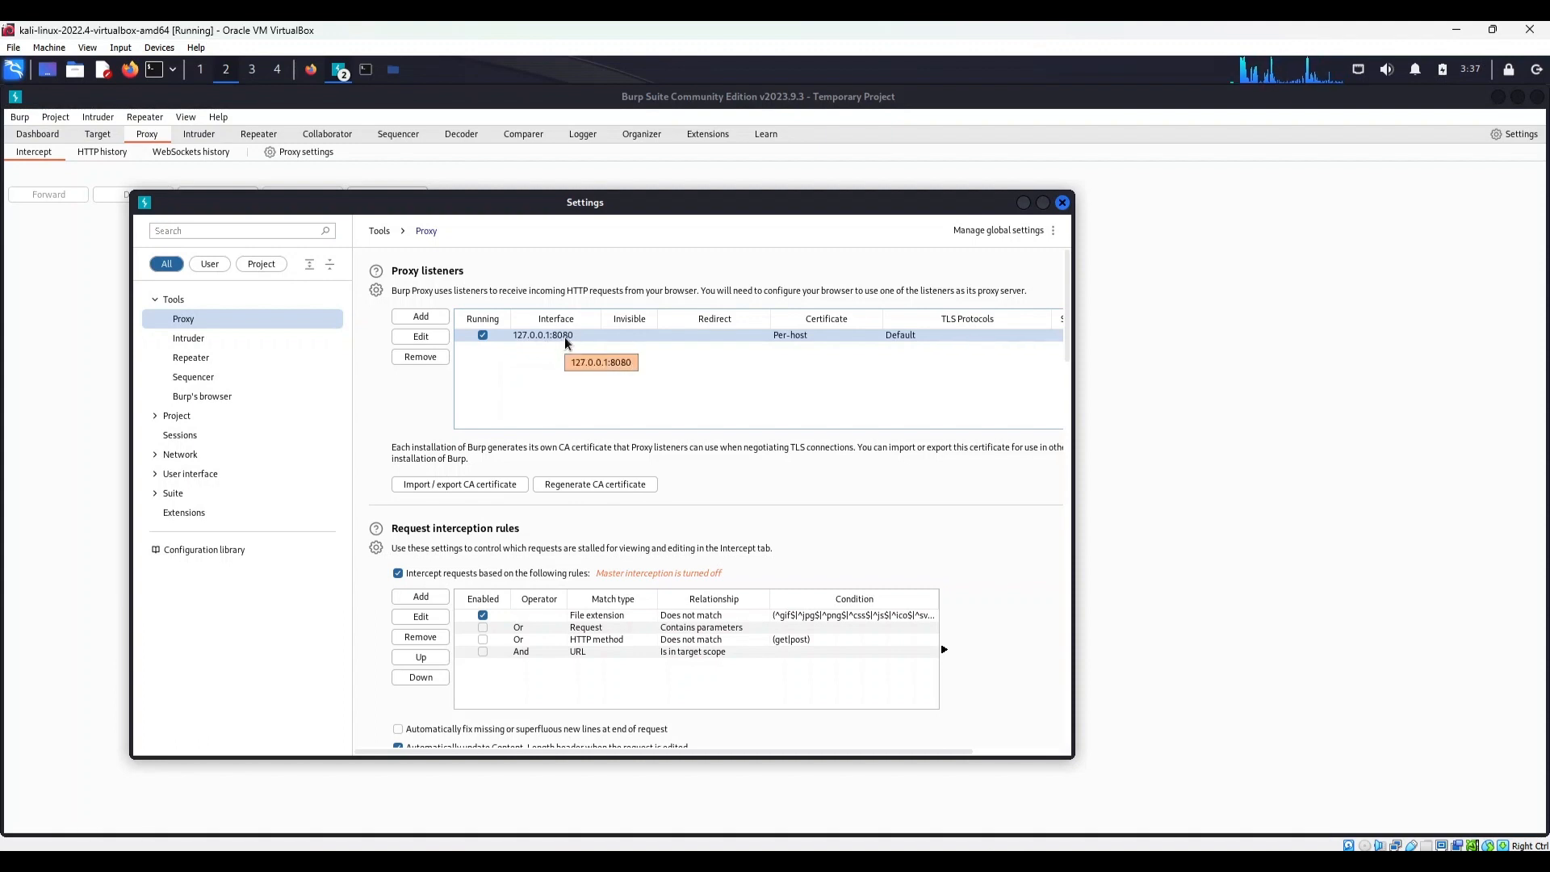
Switch to Firefox and, in a new tab, search its settings for "proxy" and open the connection settings
{"action": "left_click", "coordinate": [312, 74]}
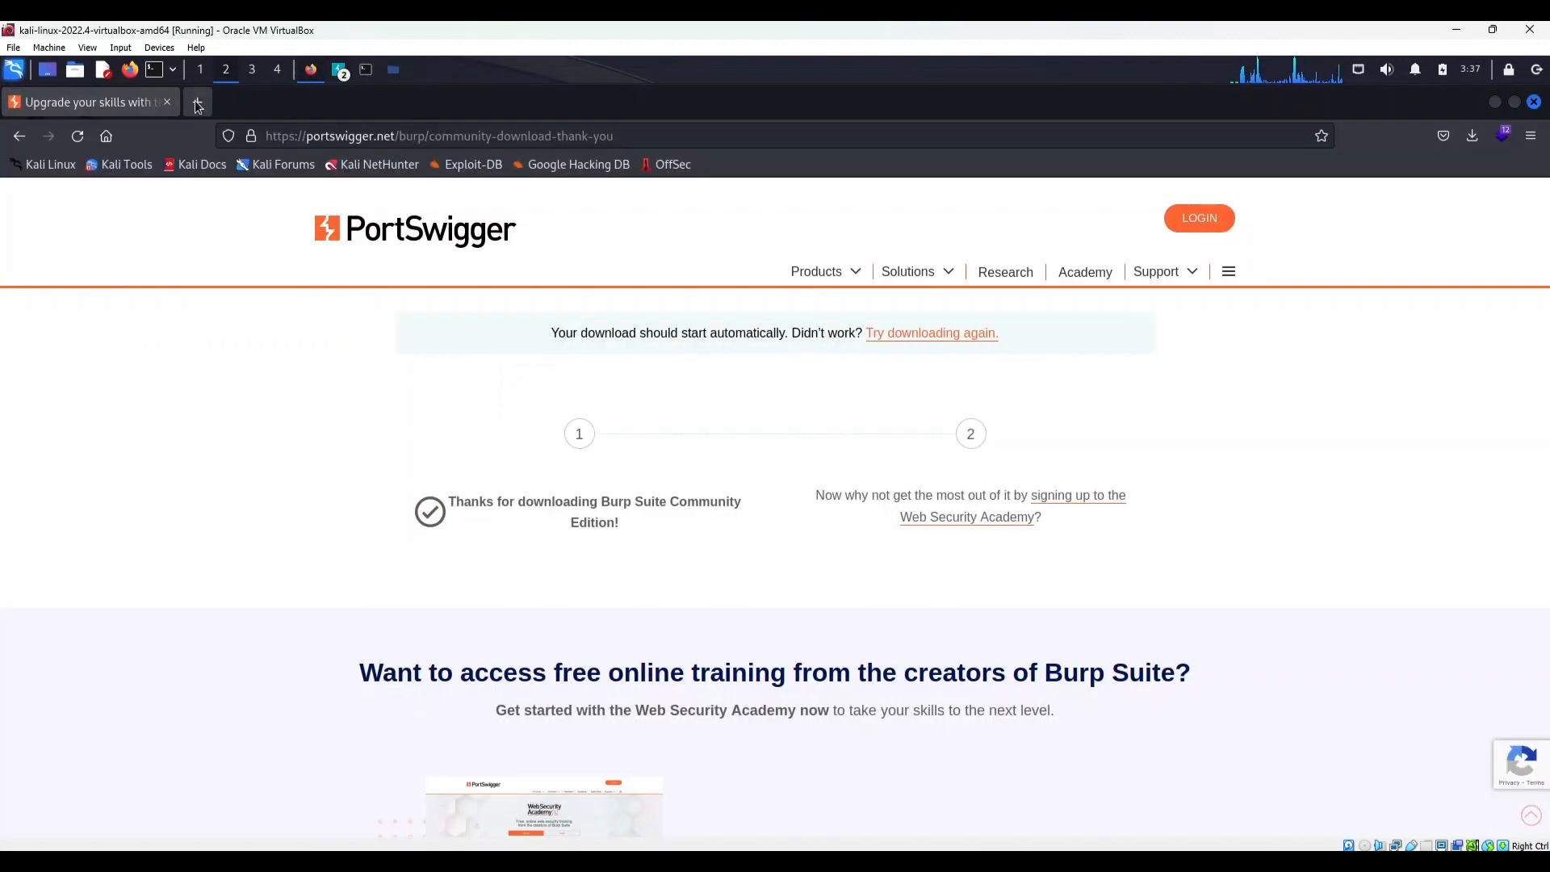
{"action": "left_click", "coordinate": [200, 103]}
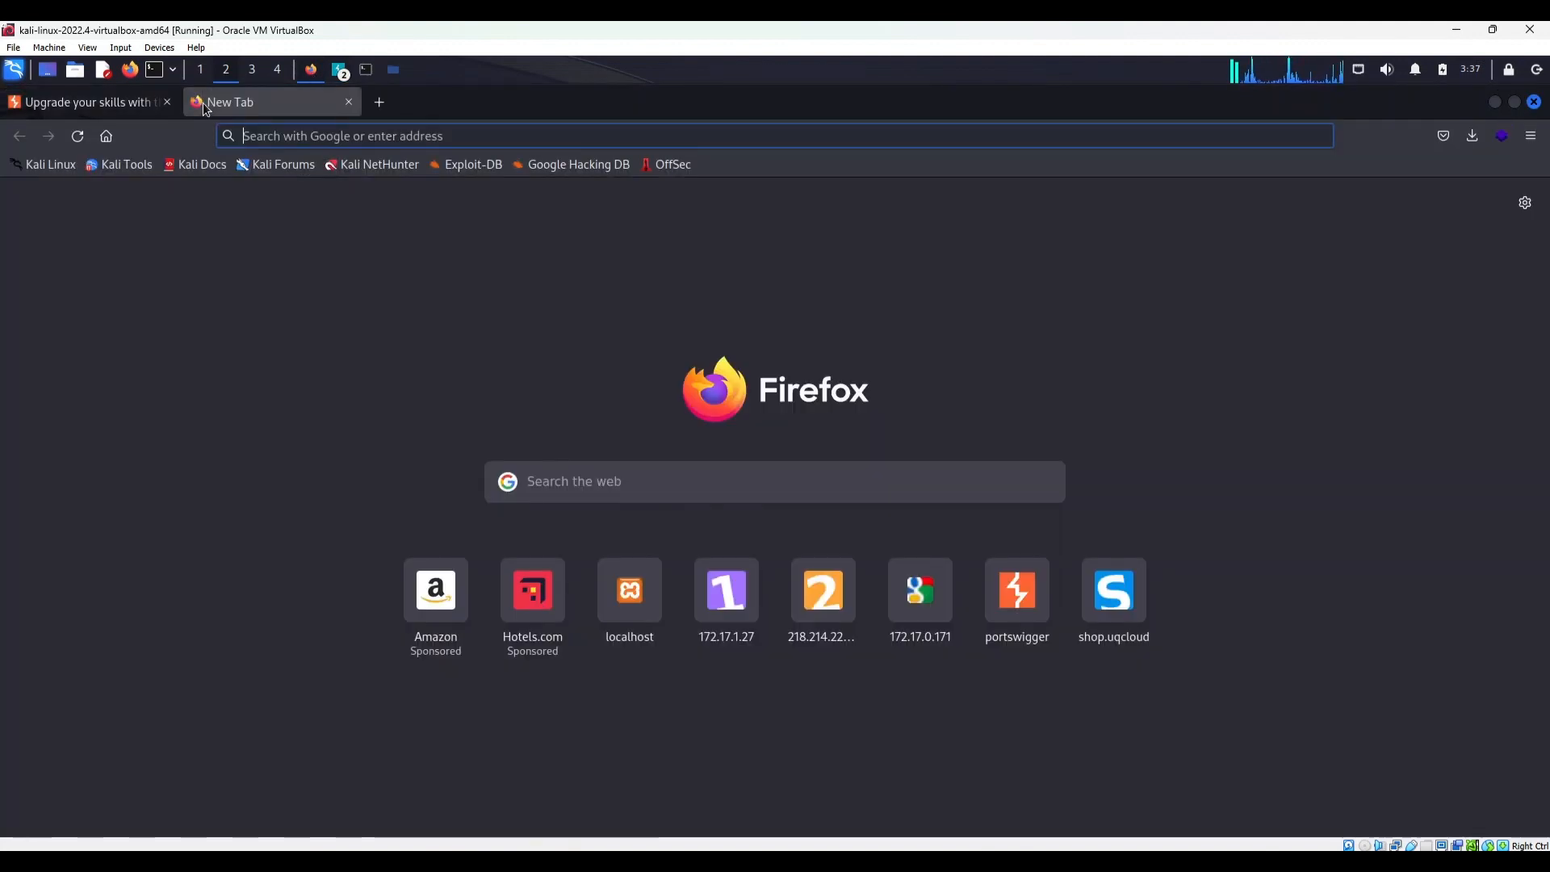
{"action": "left_click", "coordinate": [1531, 135]}
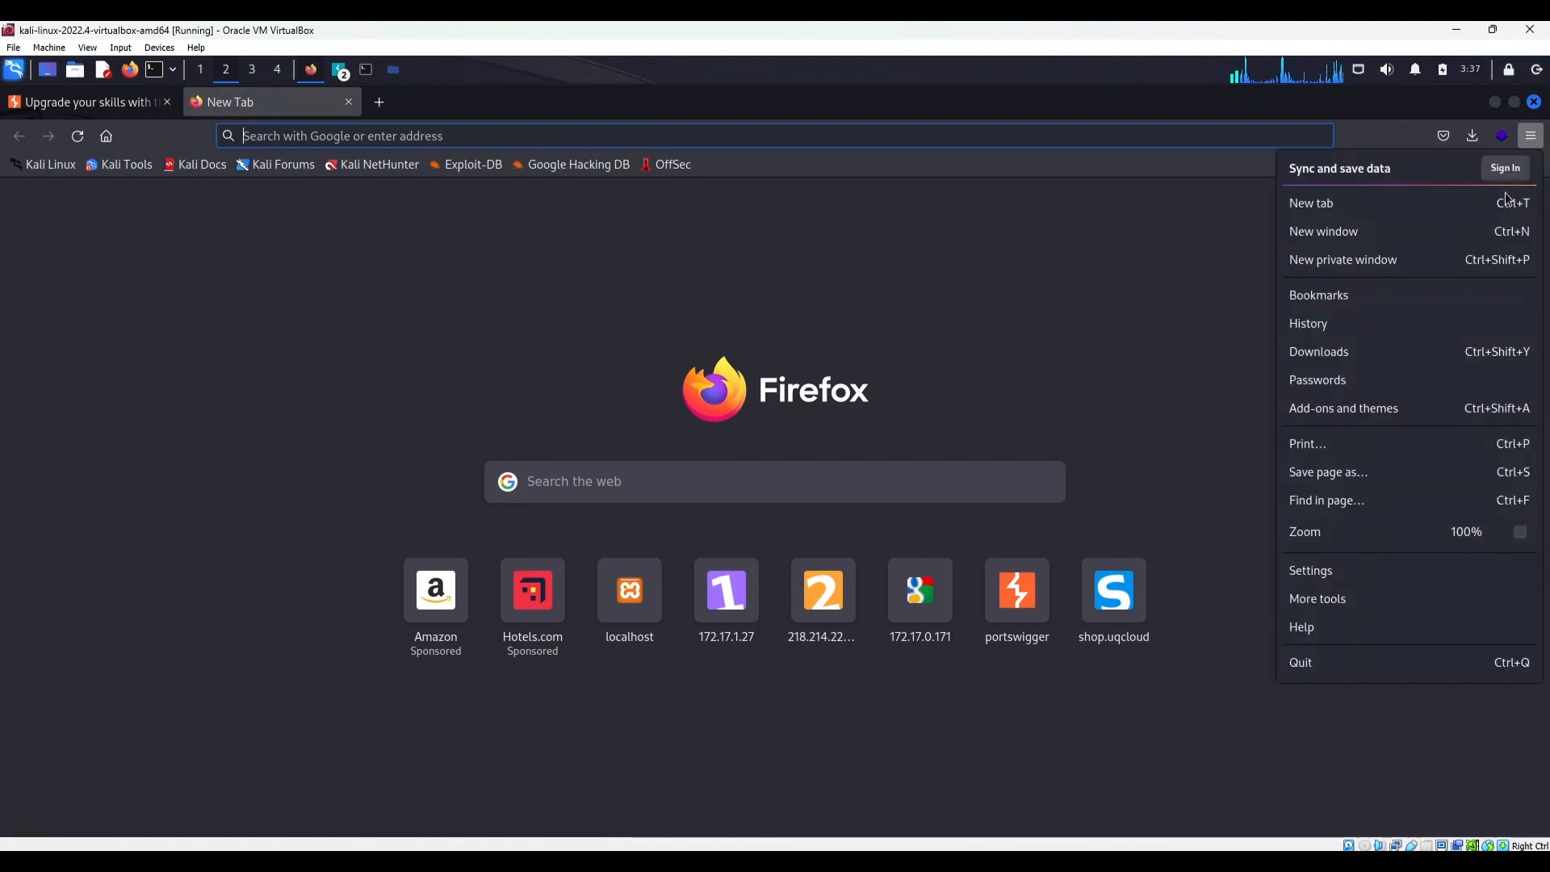
{"action": "left_click", "coordinate": [1389, 573]}
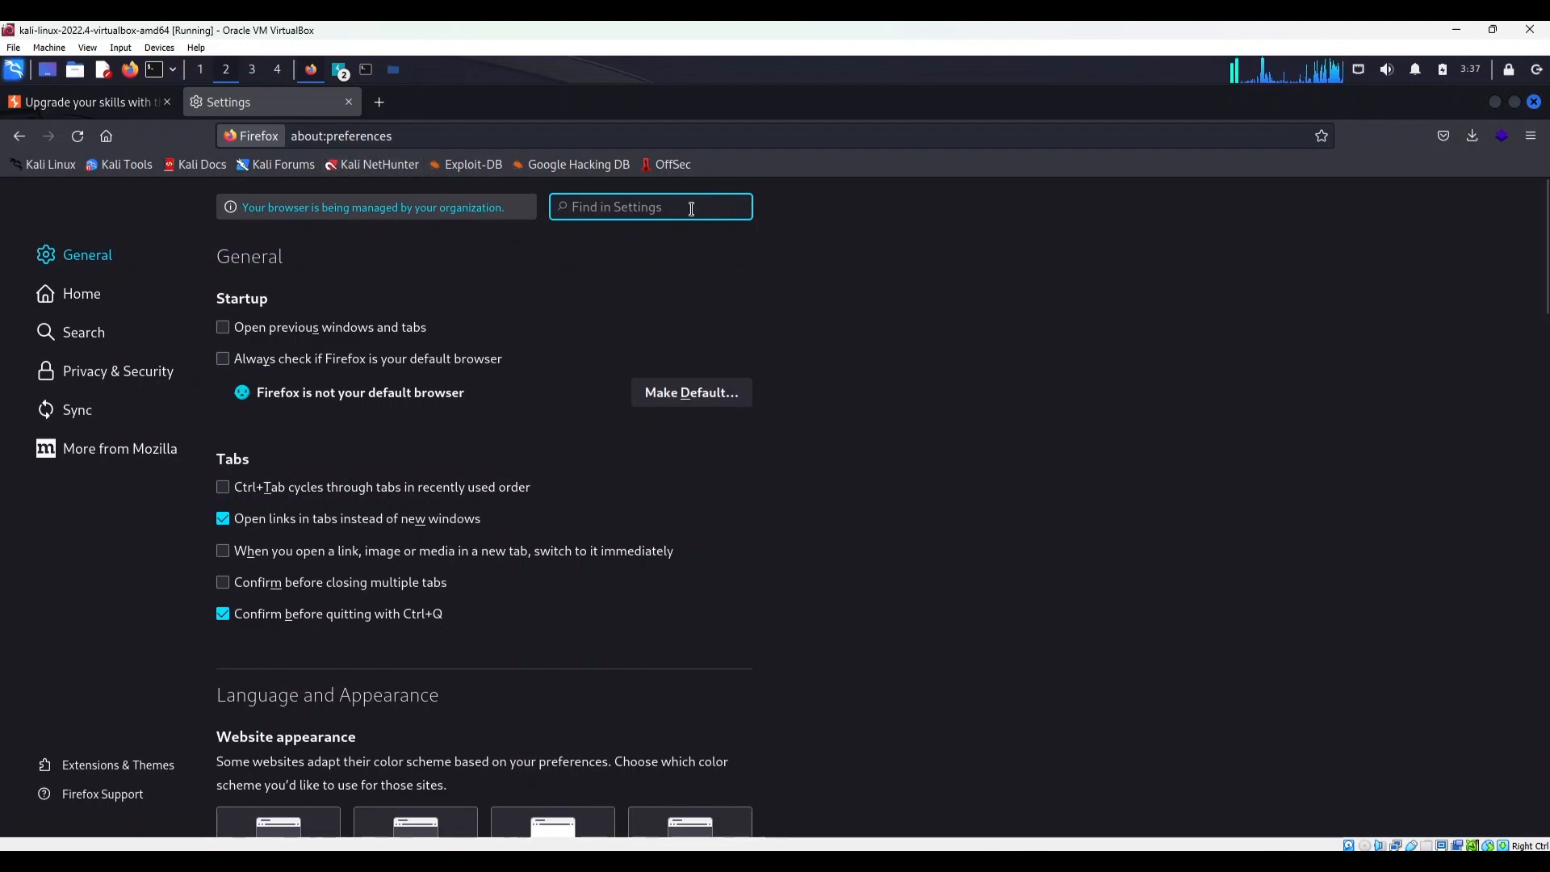
{"action": "type", "text": "proxy"}
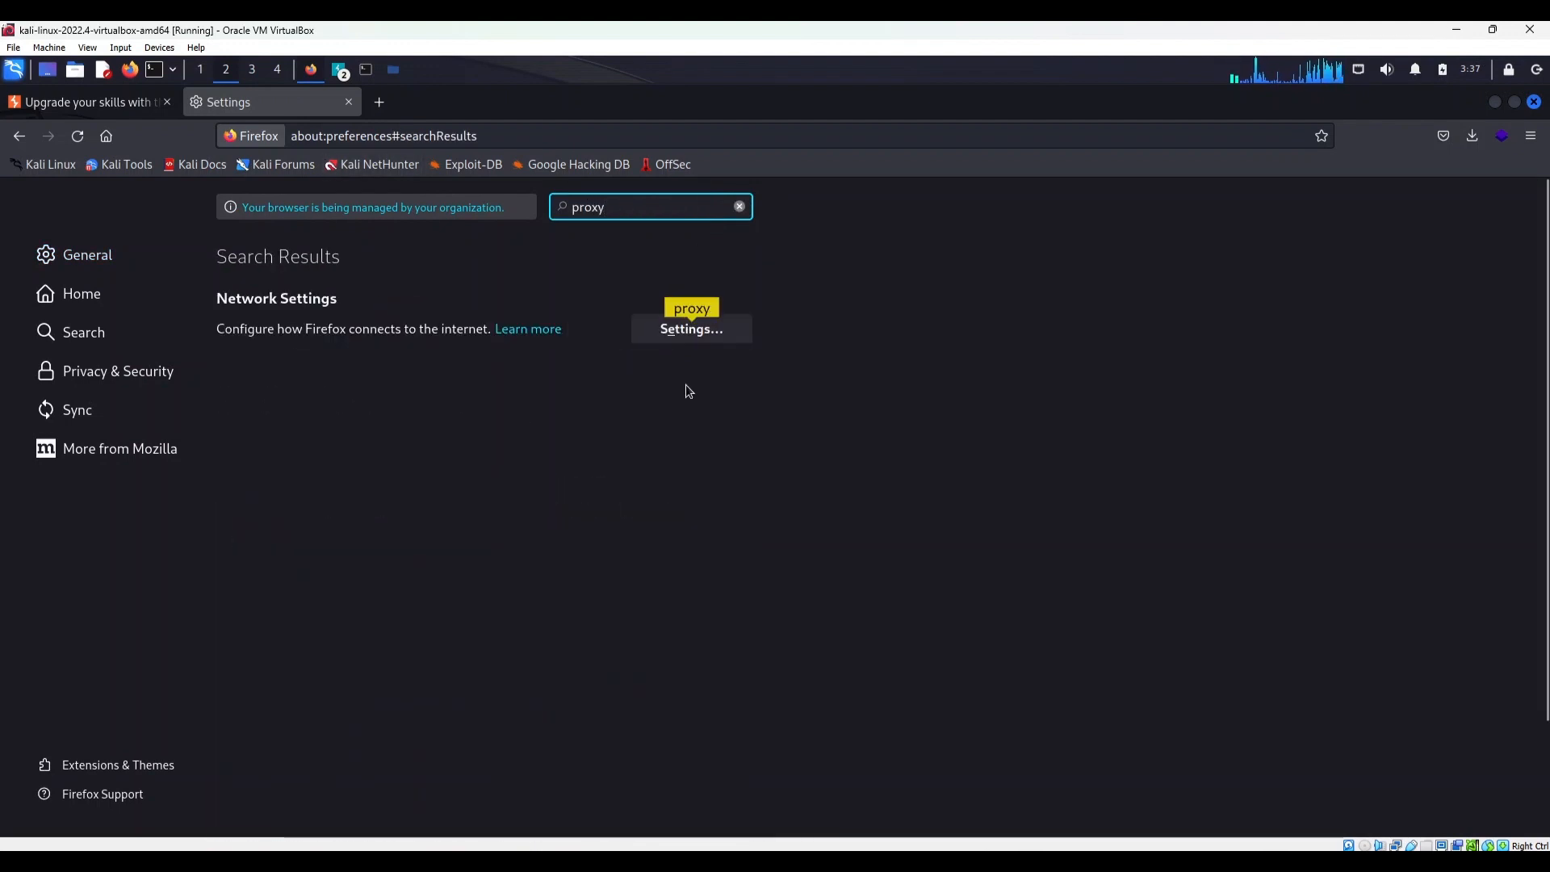
{"action": "left_click", "coordinate": [693, 333]}
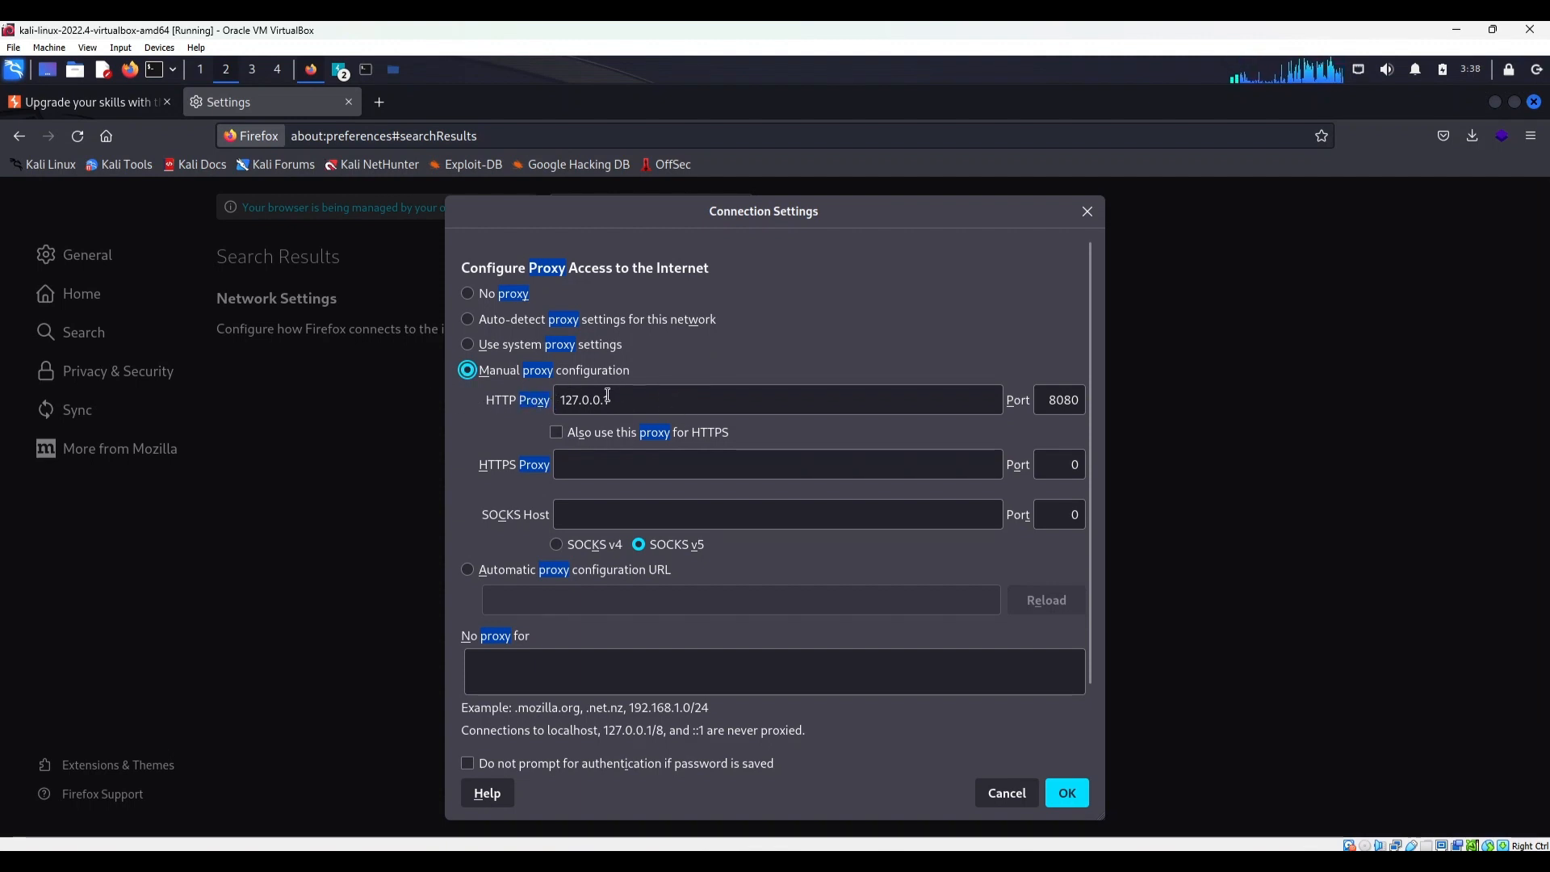
Compare the connection settings with Burp's listener, close Burp's settings, and apply manual proxy configuration with HTTP proxy 127.0.0.1, port 8080
{"action": "left_click_drag", "start_coordinate": [608, 399], "coordinate": [566, 399]}
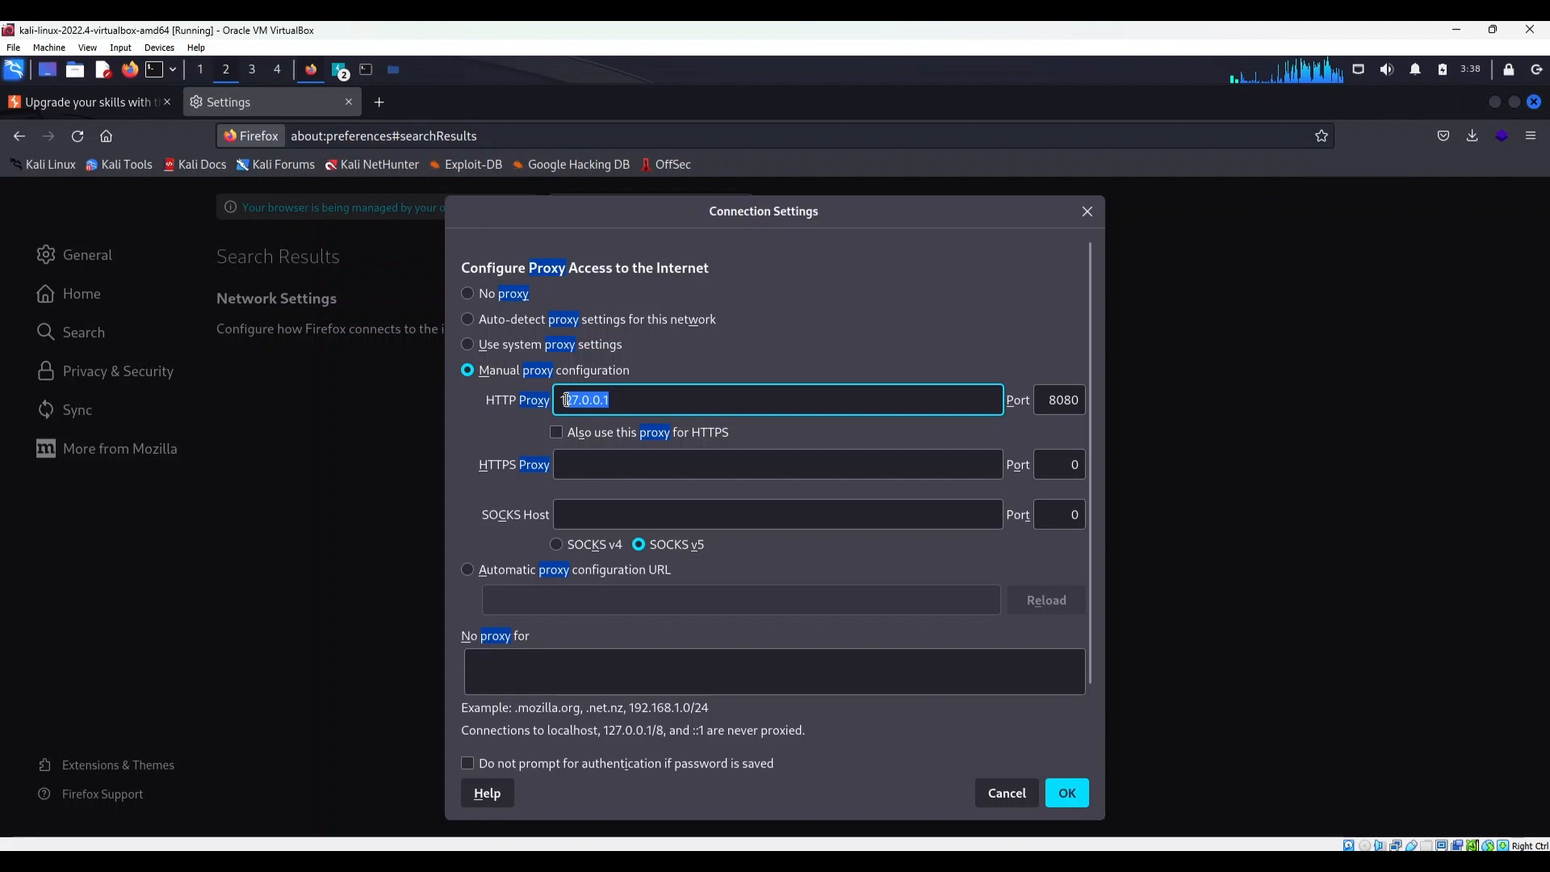
{"action": "left_click", "coordinate": [491, 370]}
{"action": "left_click", "coordinate": [610, 404]}
{"action": "double_click", "coordinate": [611, 404]}
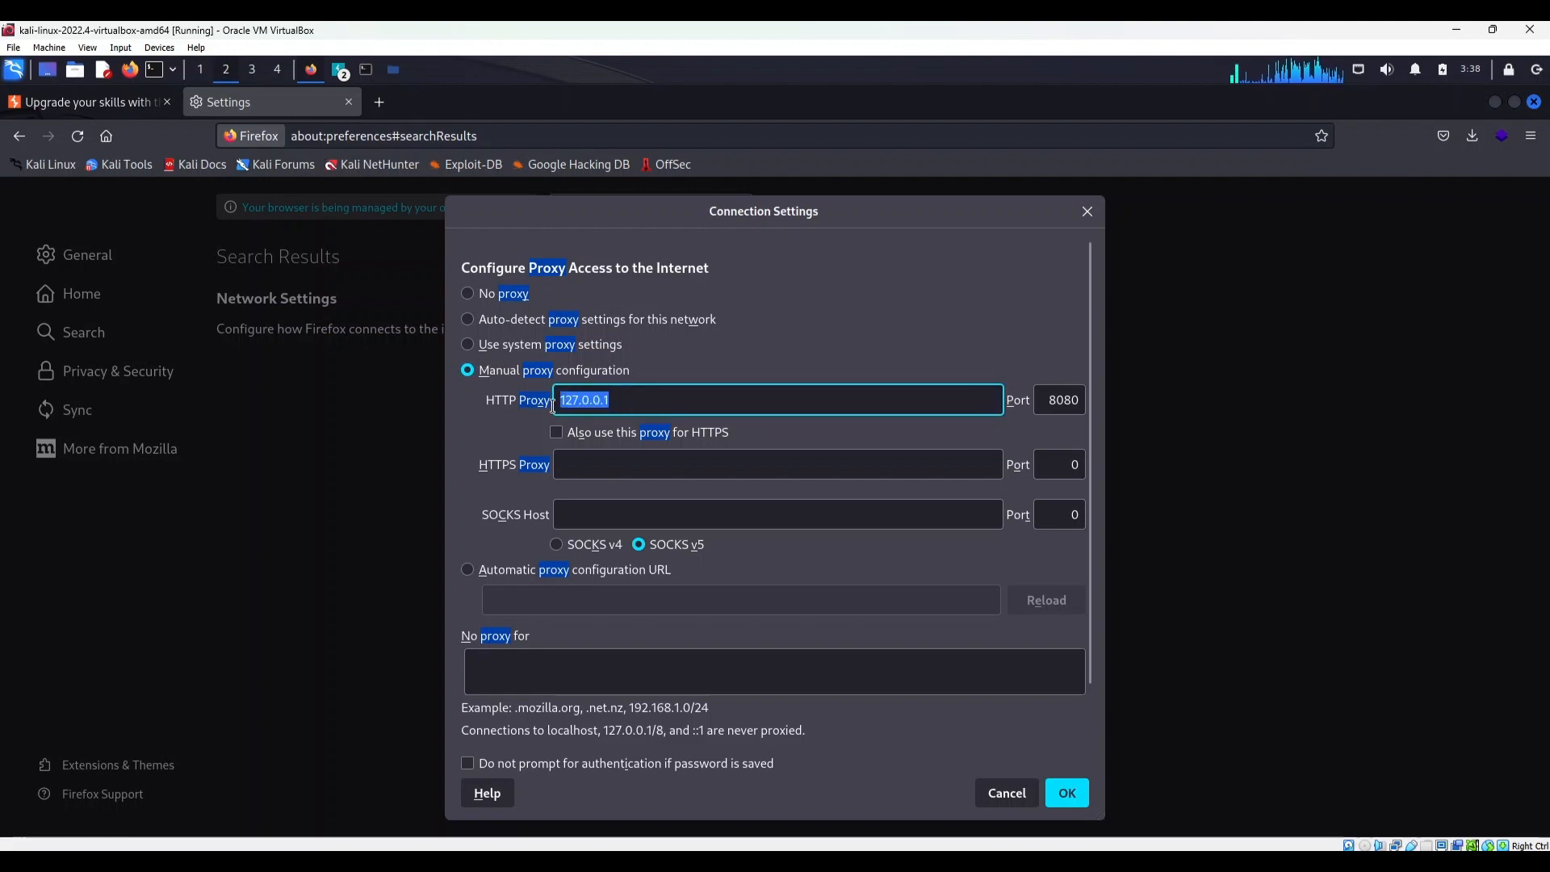
{"action": "left_click", "coordinate": [339, 70]}
{"action": "left_click", "coordinate": [404, 120]}
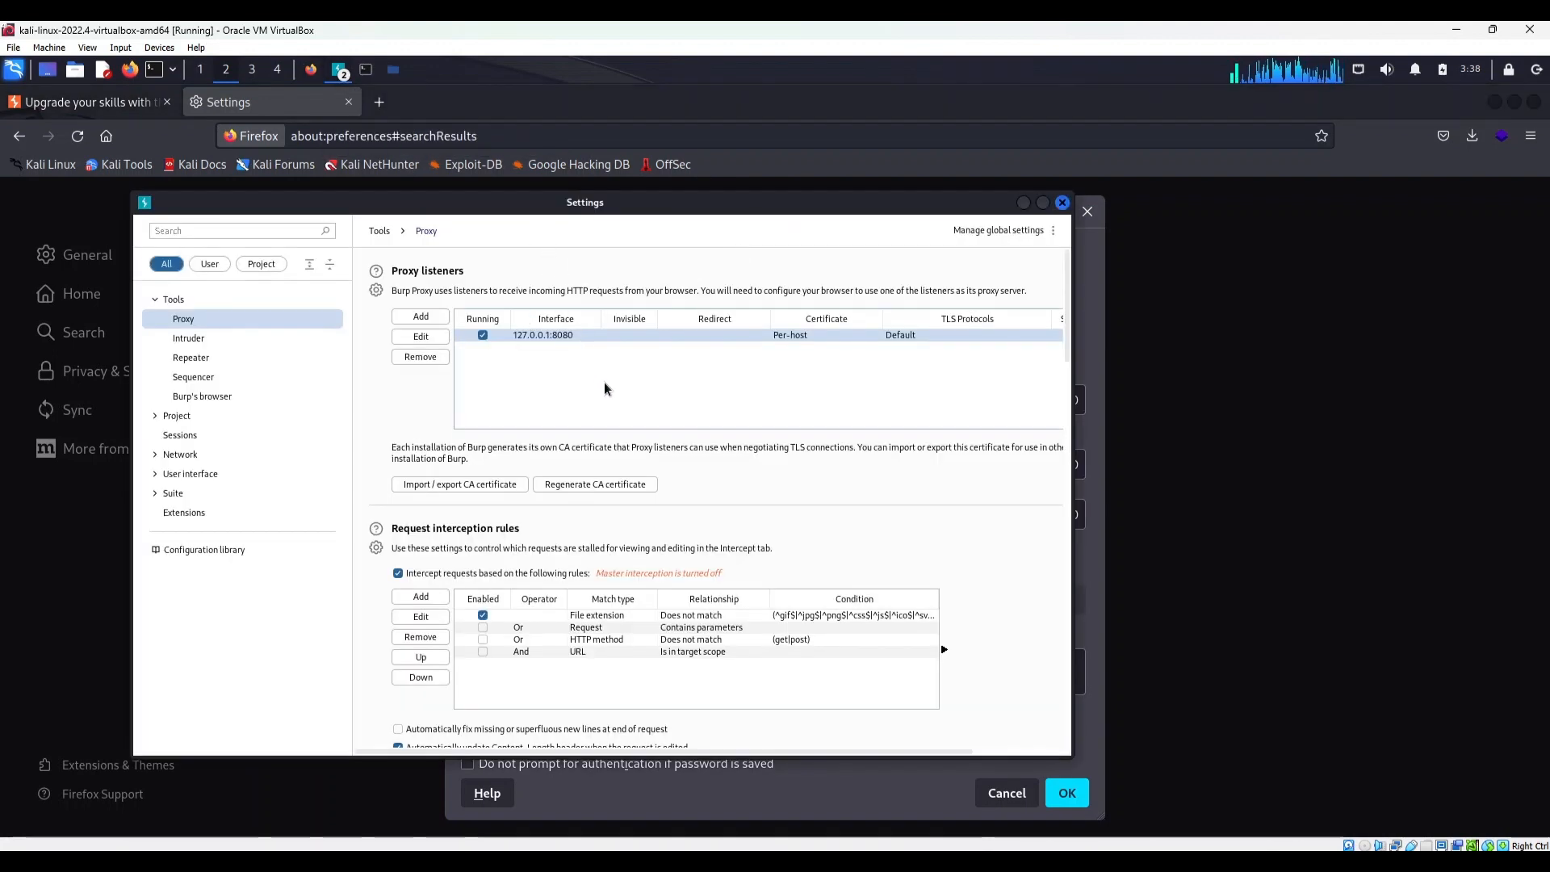
{"action": "left_click", "coordinate": [1063, 203]}
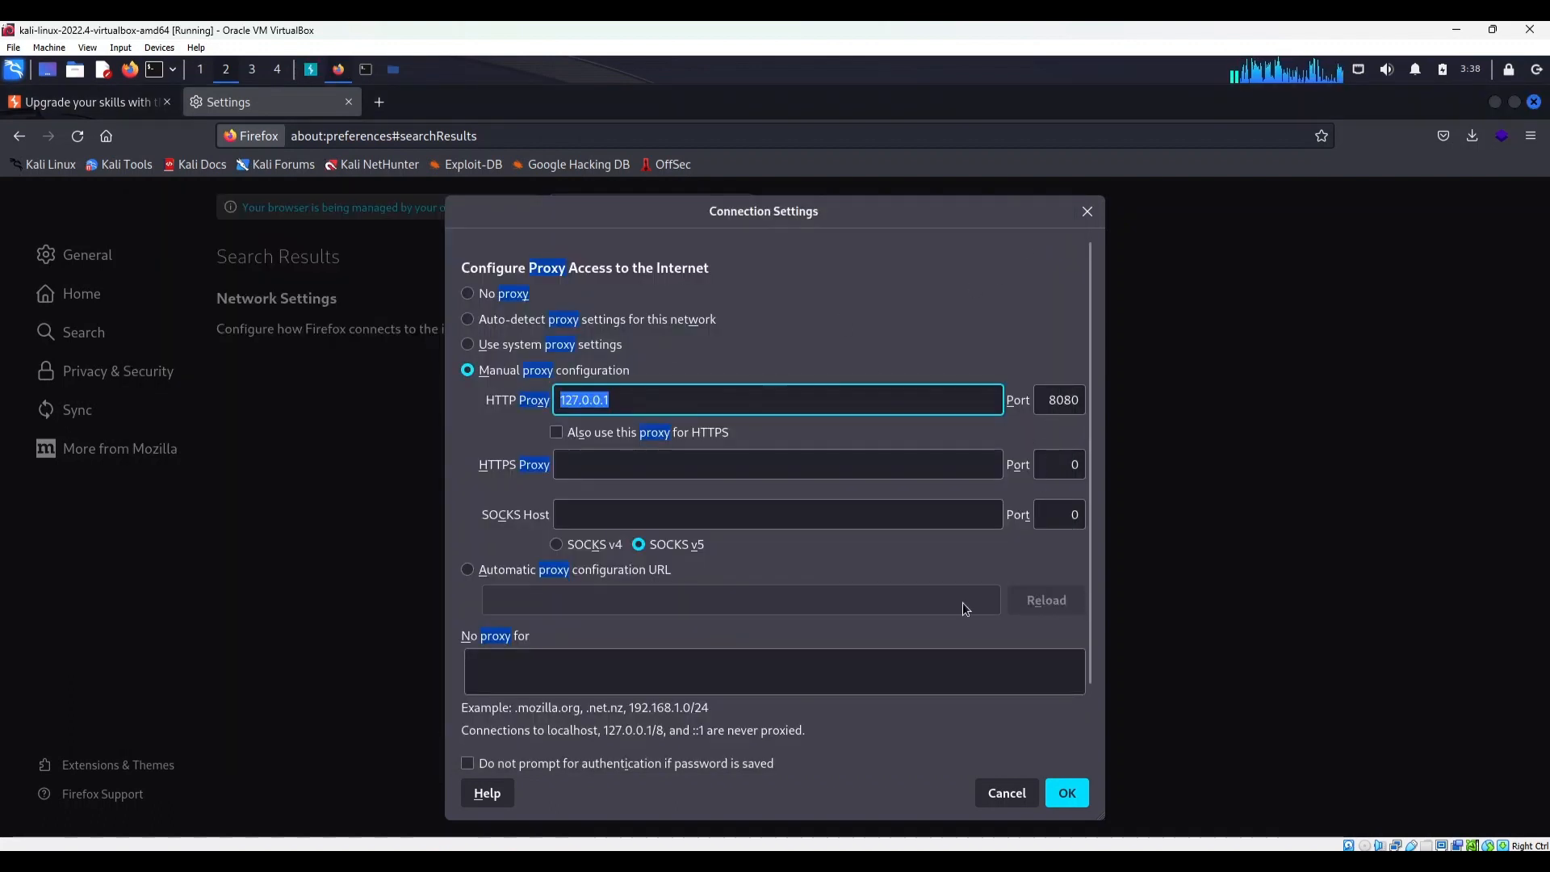
{"action": "left_click", "coordinate": [1064, 795]}
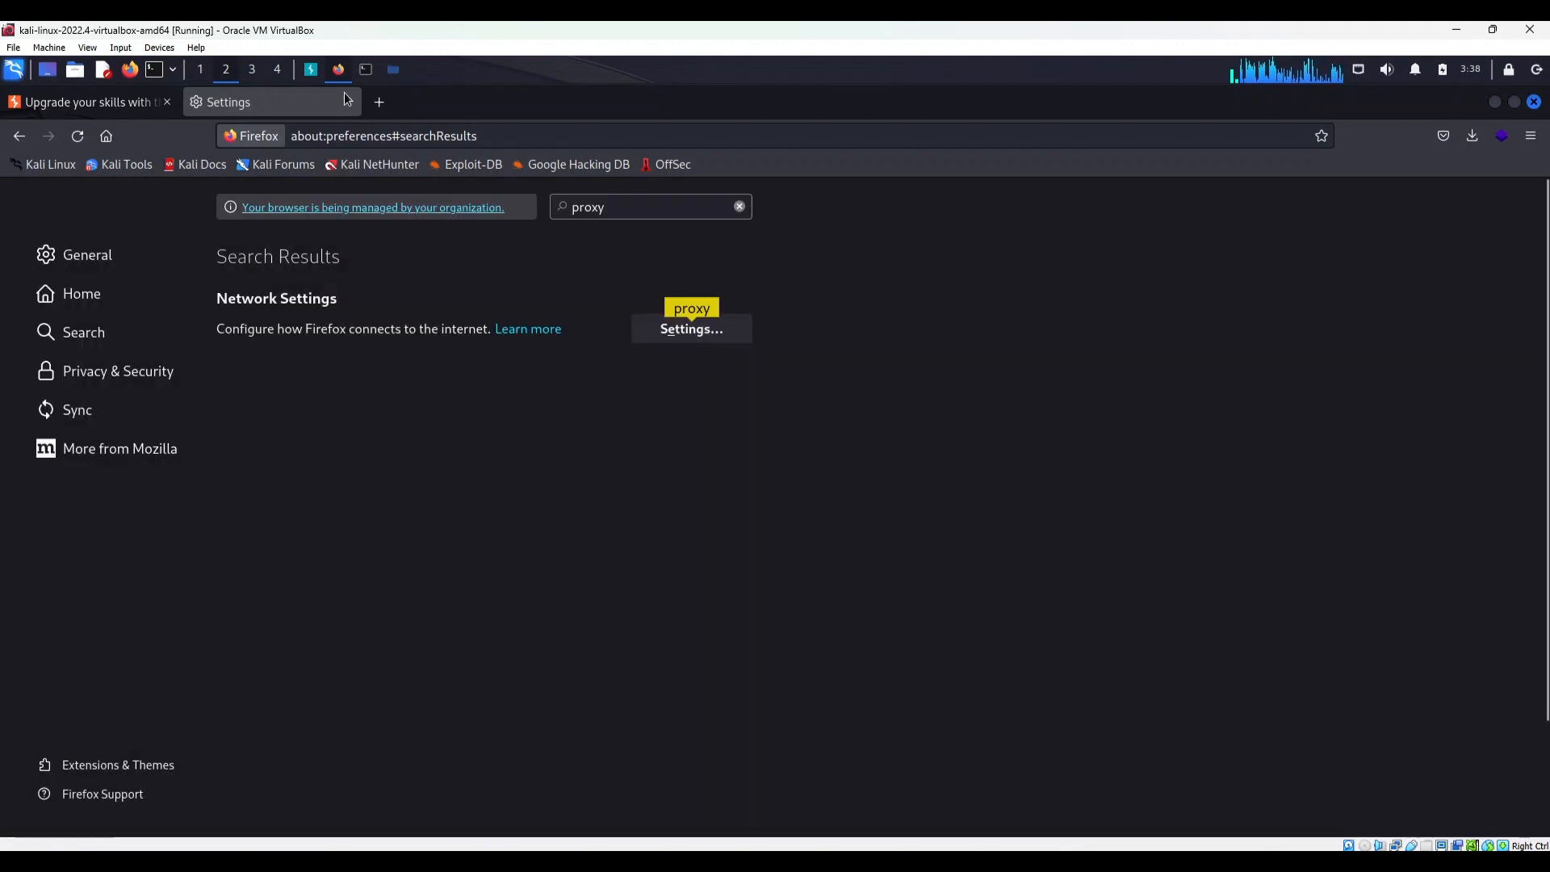
Switch to Burp Suite, regenerate its CA certificate in the proxy settings, and close the settings
{"action": "left_click", "coordinate": [312, 70]}
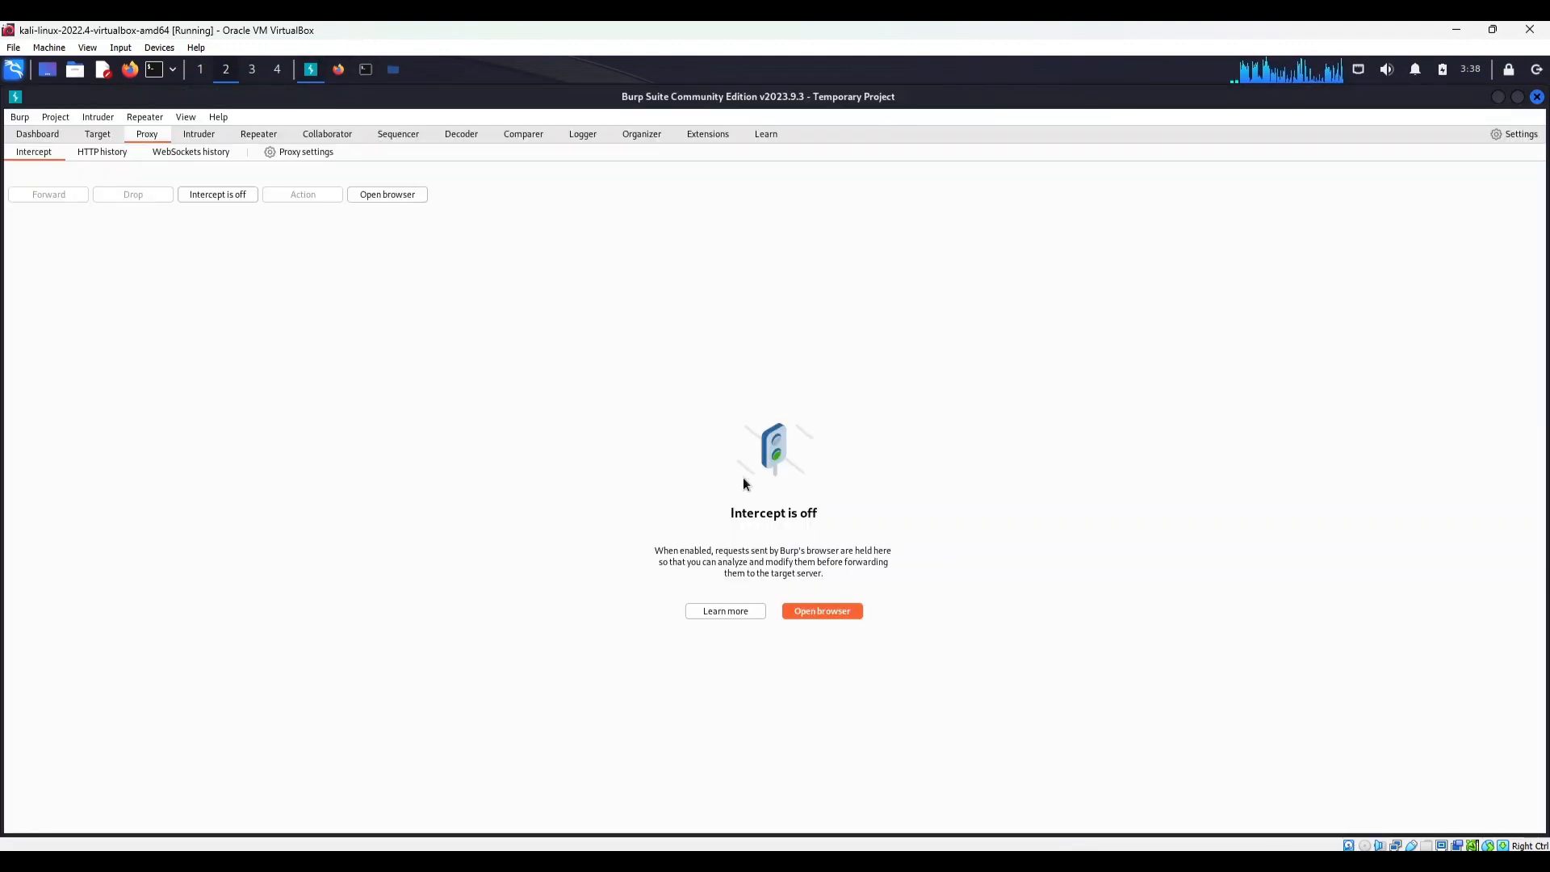
{"action": "left_click", "coordinate": [314, 152]}
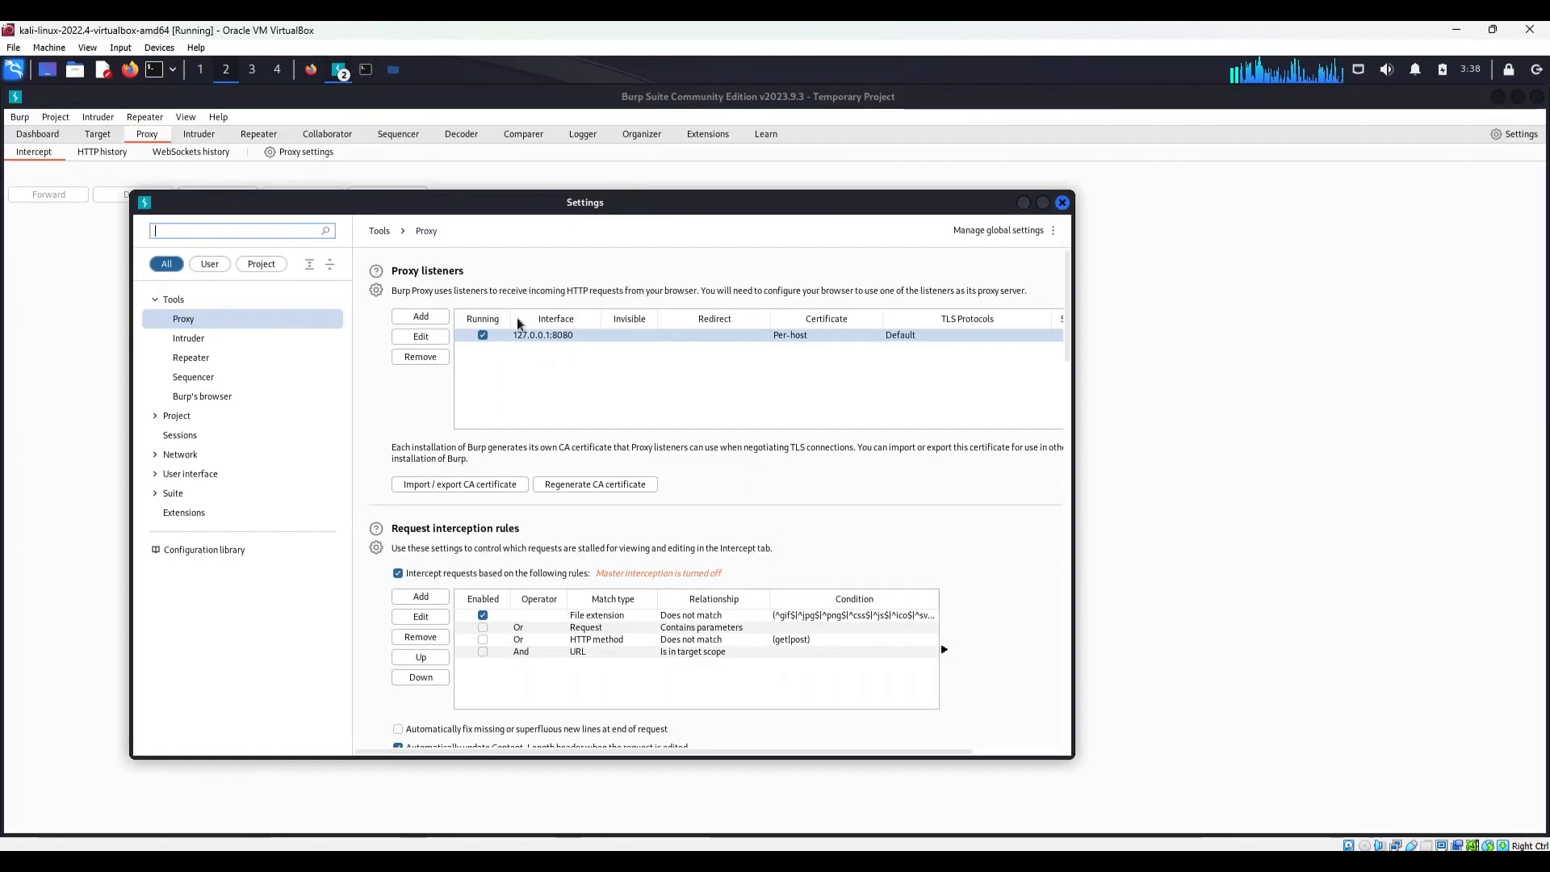
{"action": "left_click", "coordinate": [593, 486]}
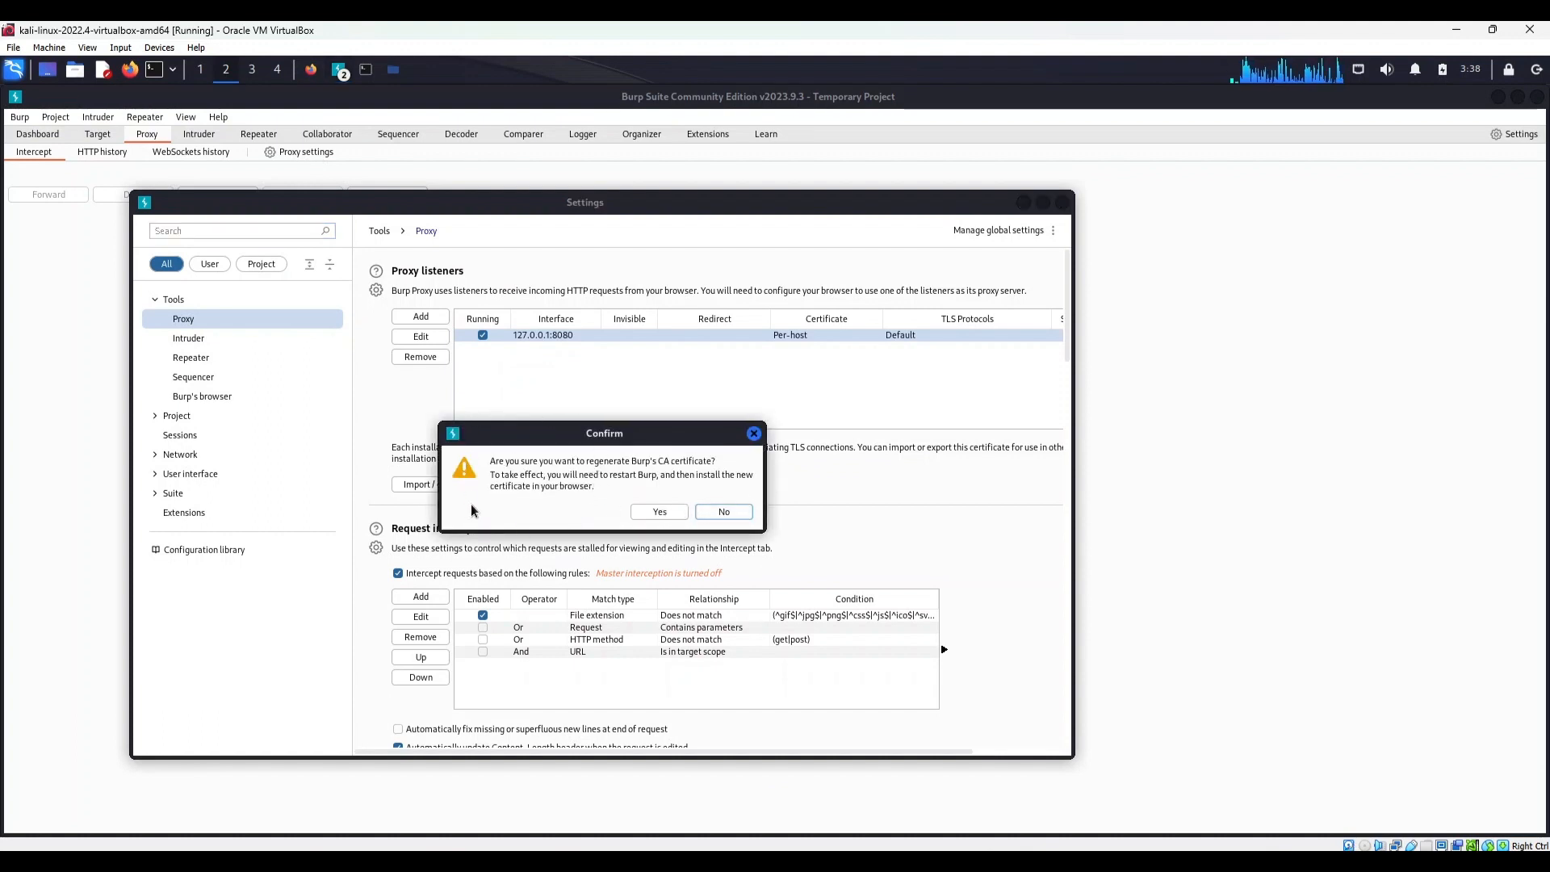
{"action": "left_click", "coordinate": [648, 512]}
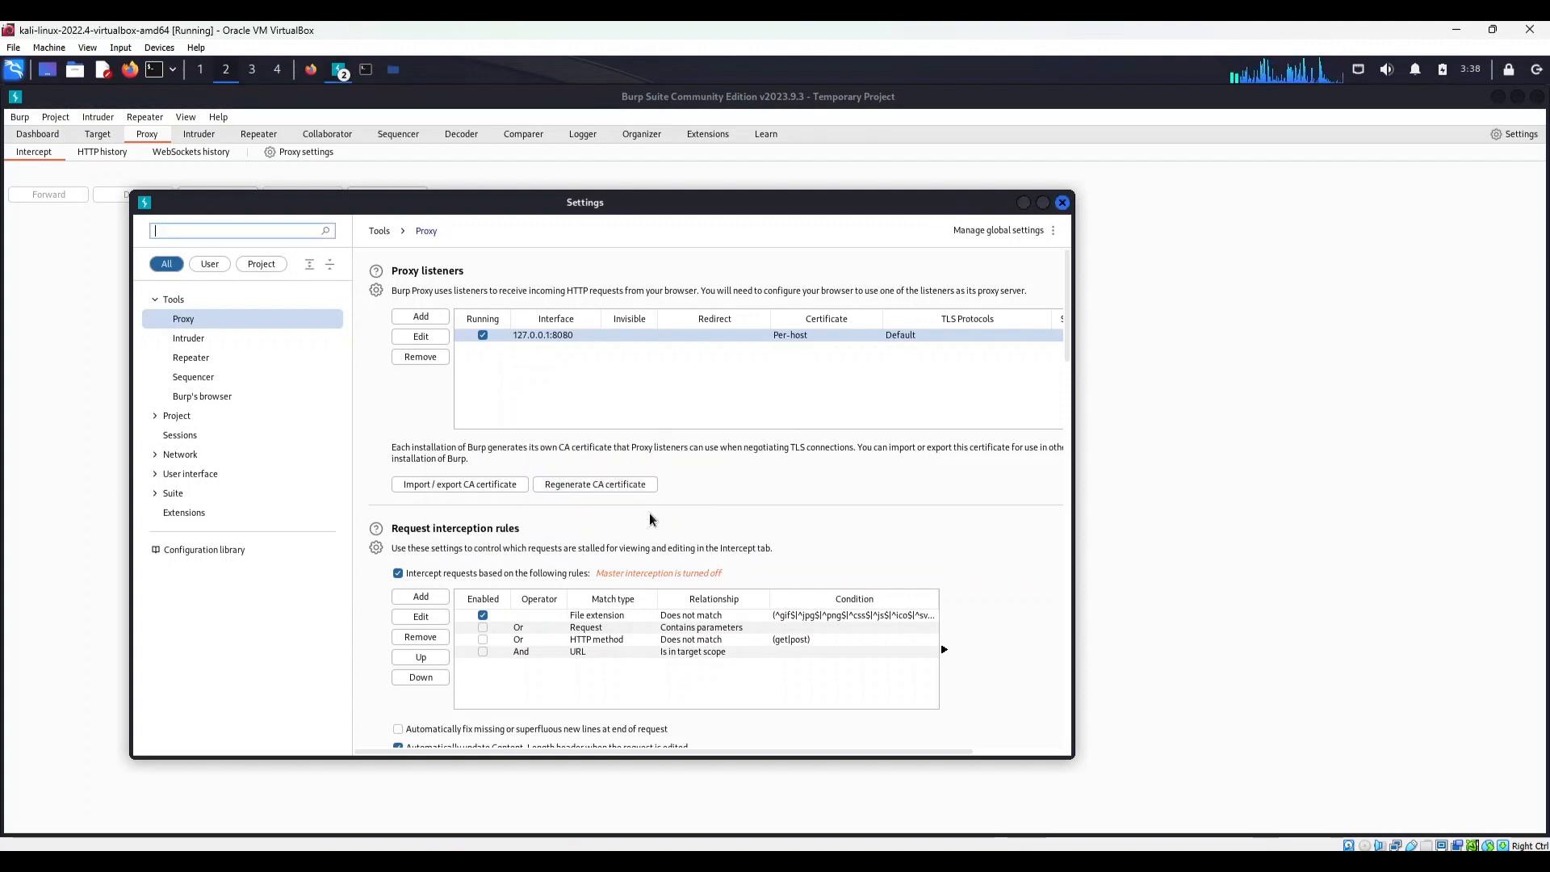
{"action": "left_click", "coordinate": [1063, 203]}
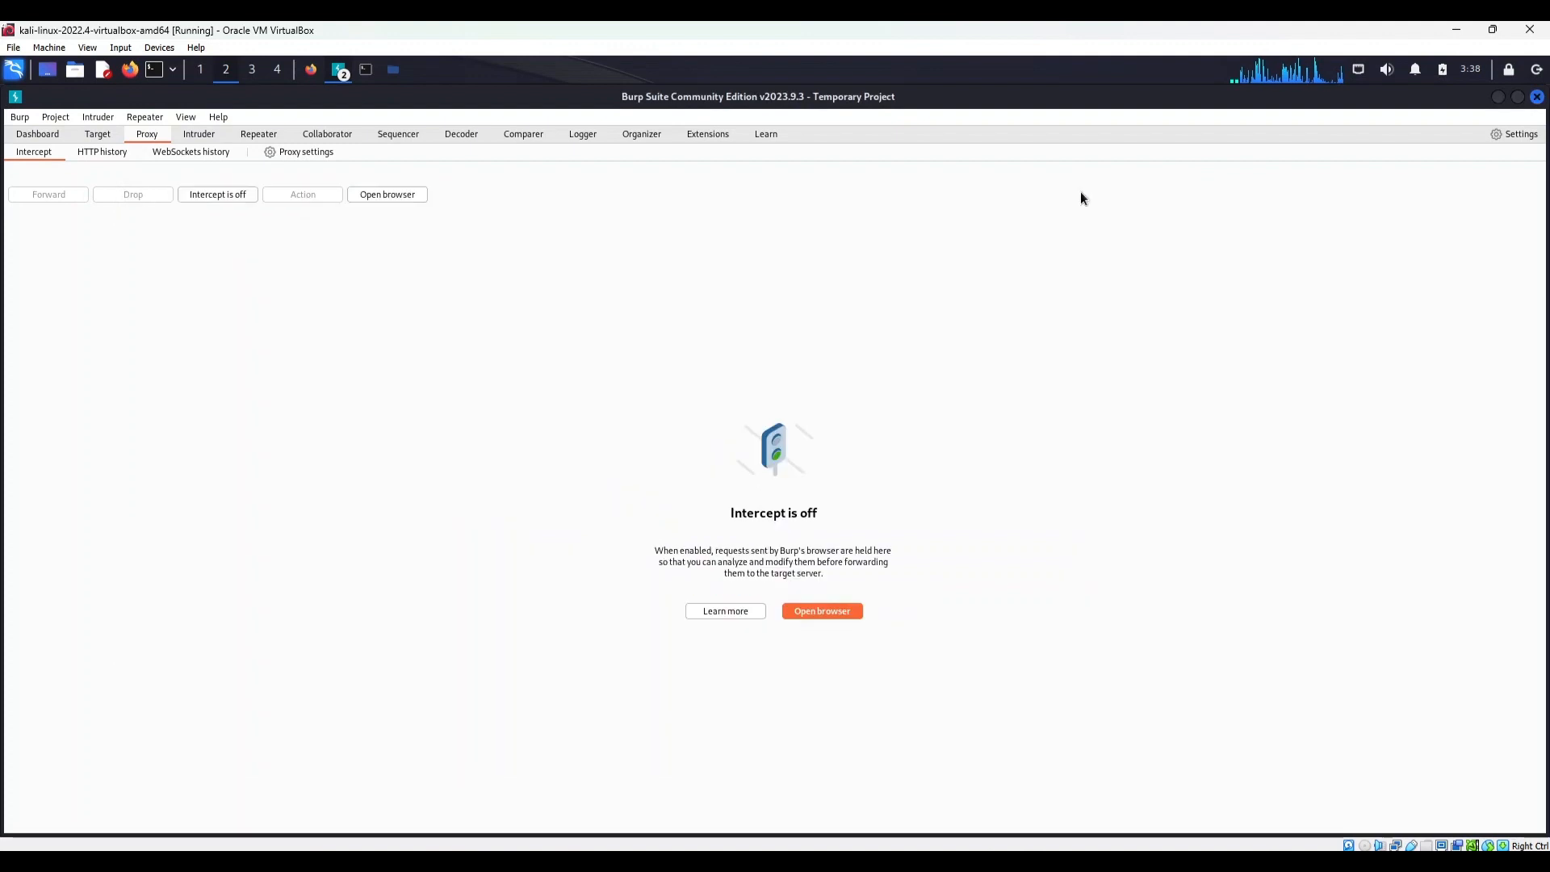
Exit and relaunch Burp Suite Community Edition, start a temporary project with the default options, and open the Proxy tool
{"action": "left_click", "coordinate": [1536, 96]}
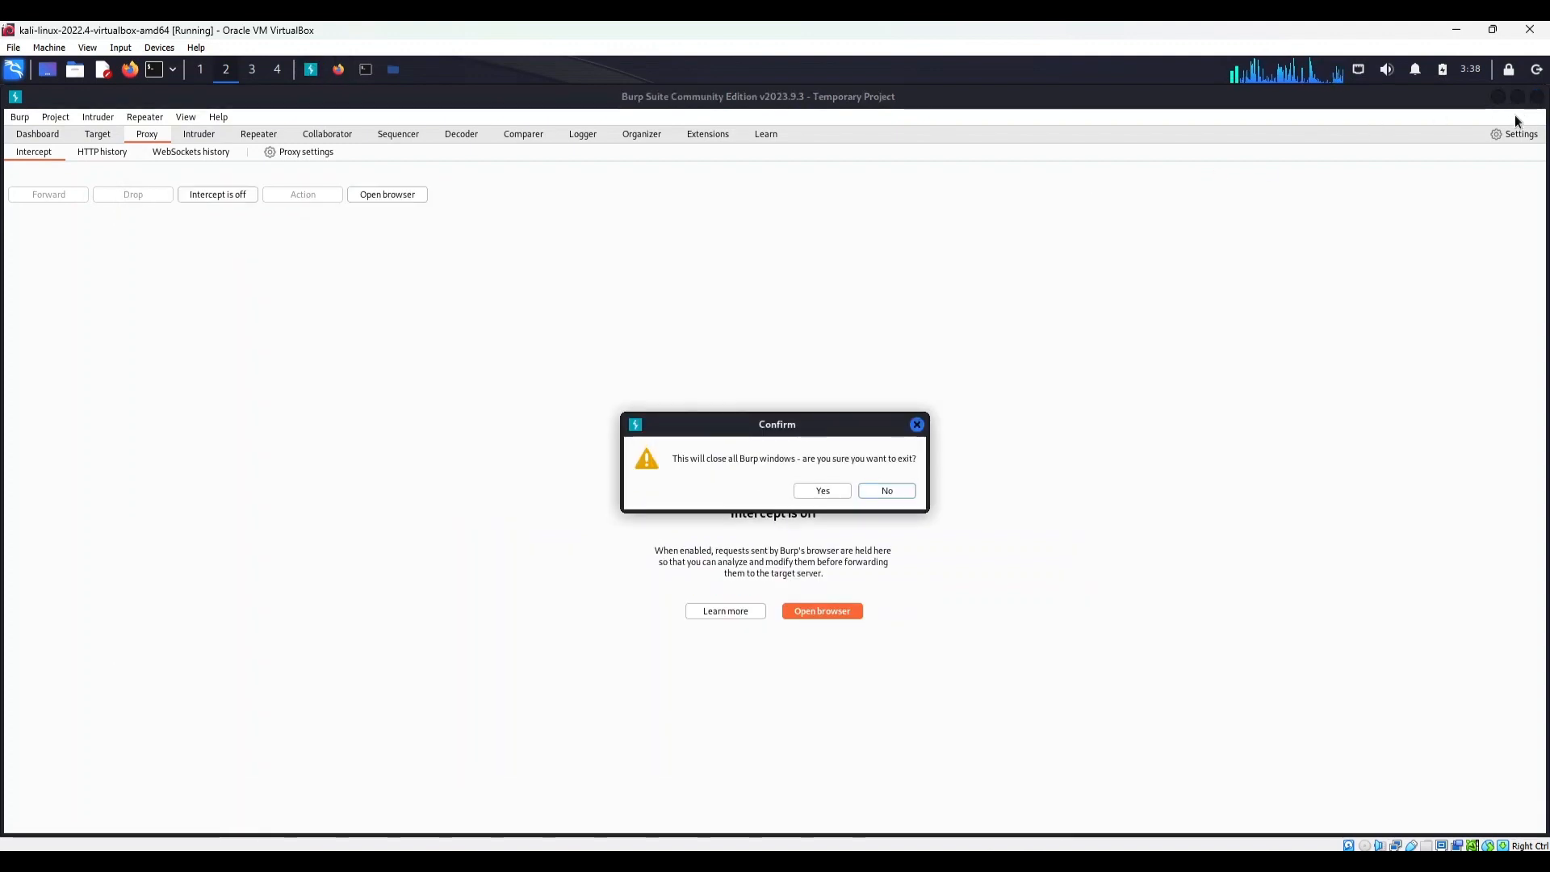
{"action": "left_click", "coordinate": [846, 489]}
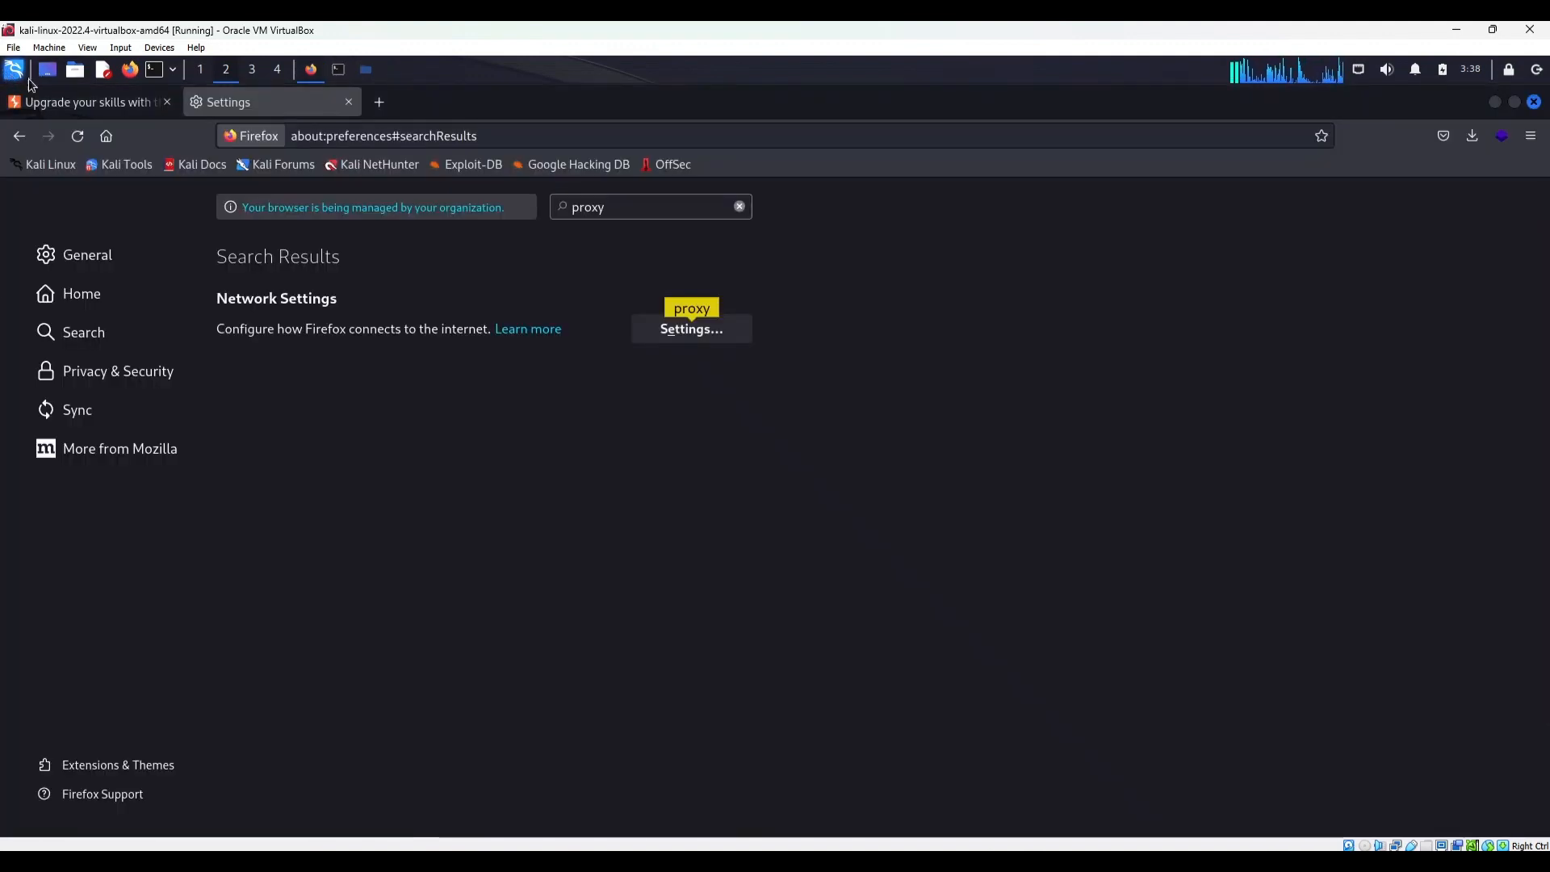
{"action": "left_click", "coordinate": [14, 69]}
{"action": "type", "text": "burp"}
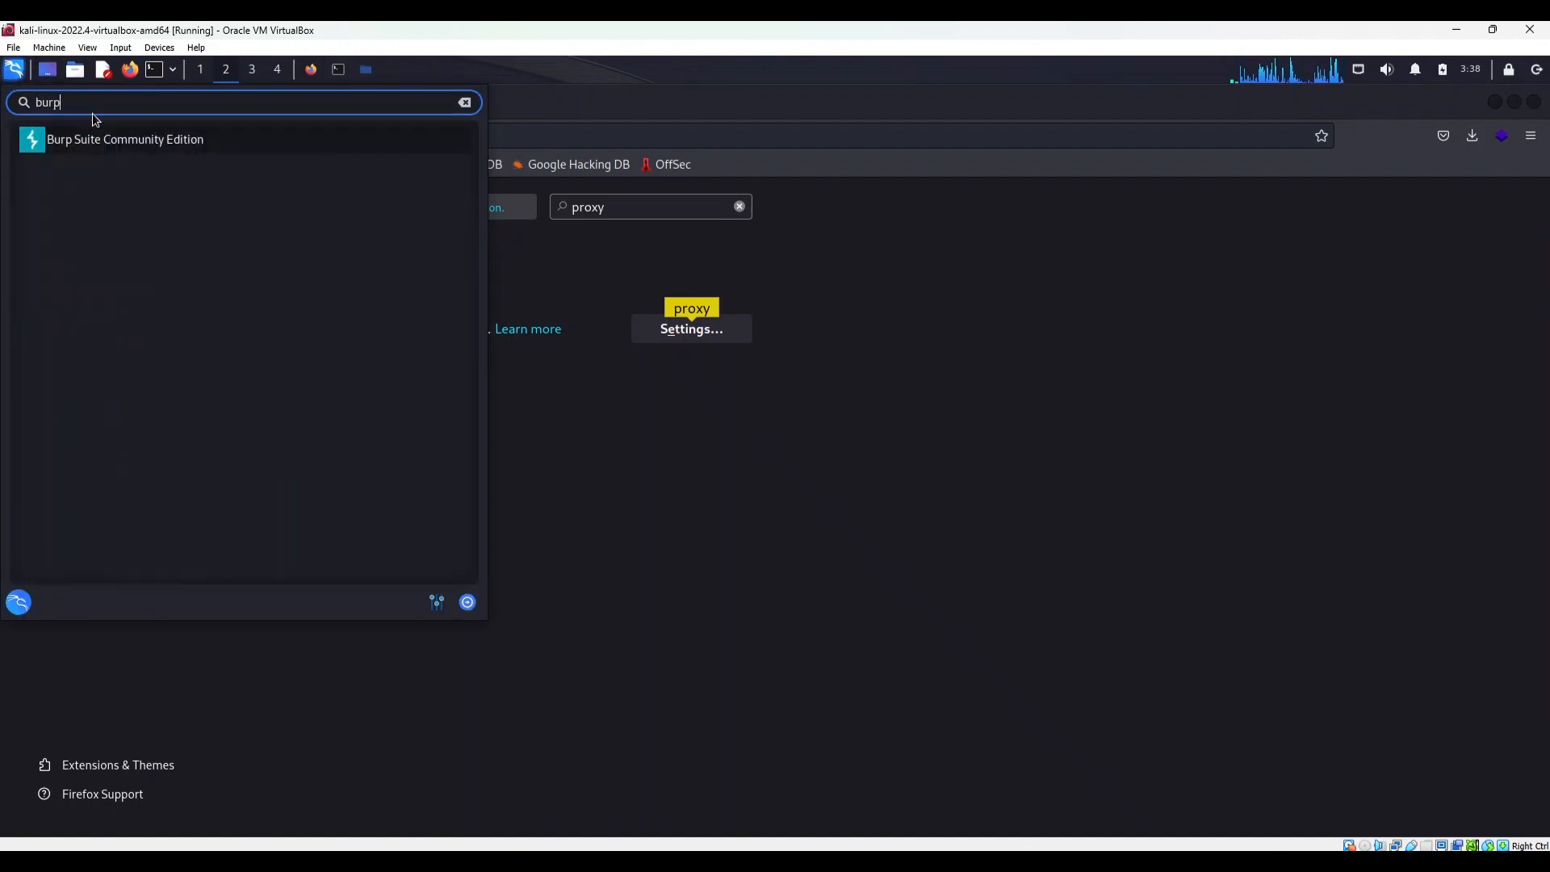
{"action": "key", "text": "Return"}
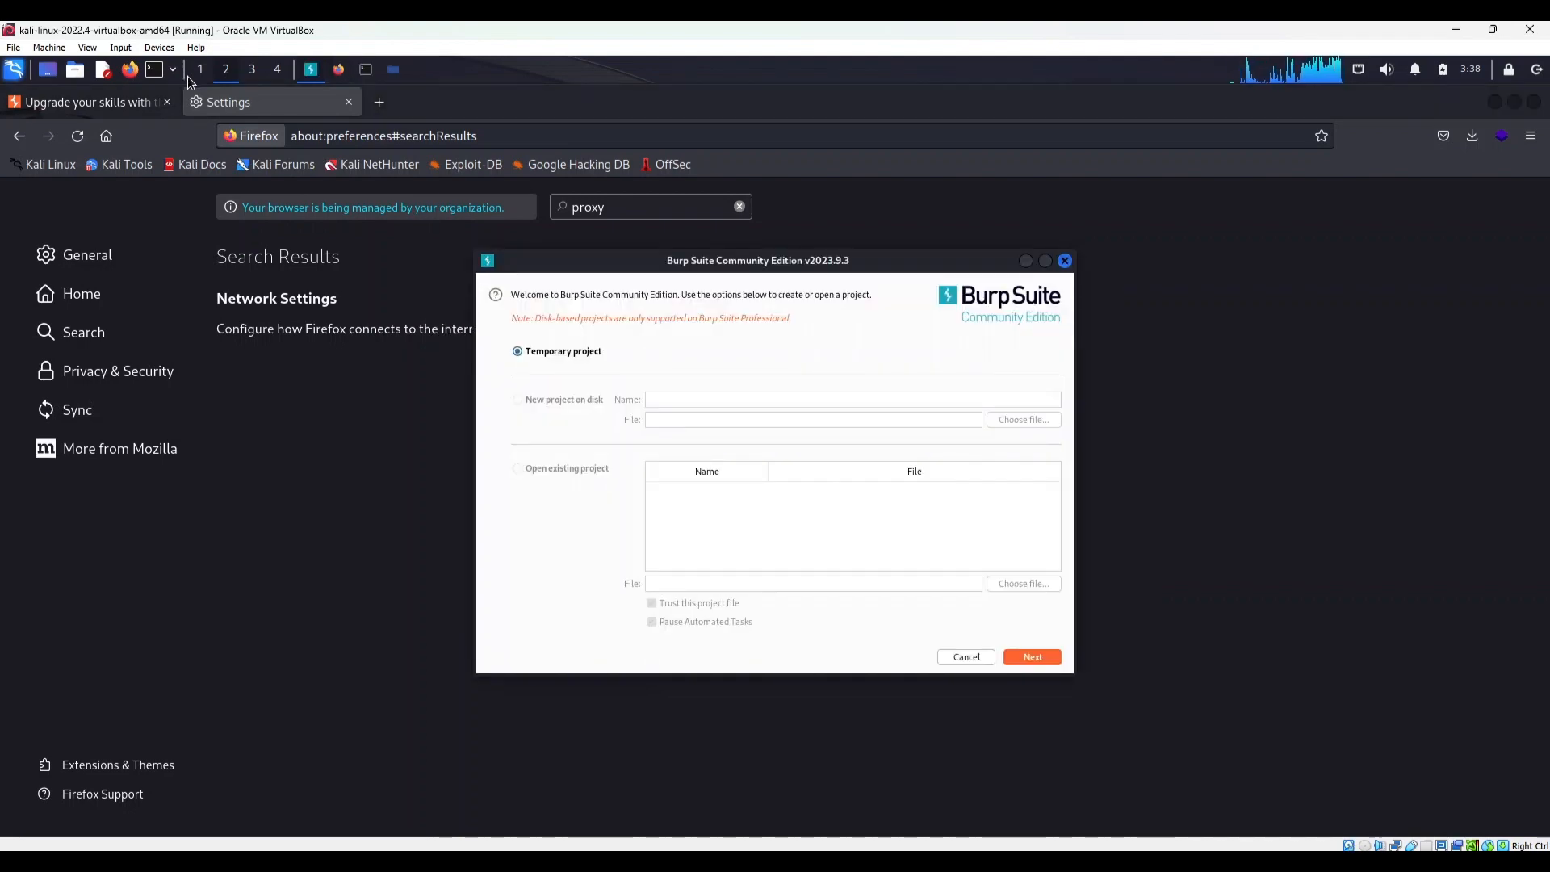
{"action": "left_click", "coordinate": [1019, 659]}
{"action": "left_click", "coordinate": [1019, 659]}
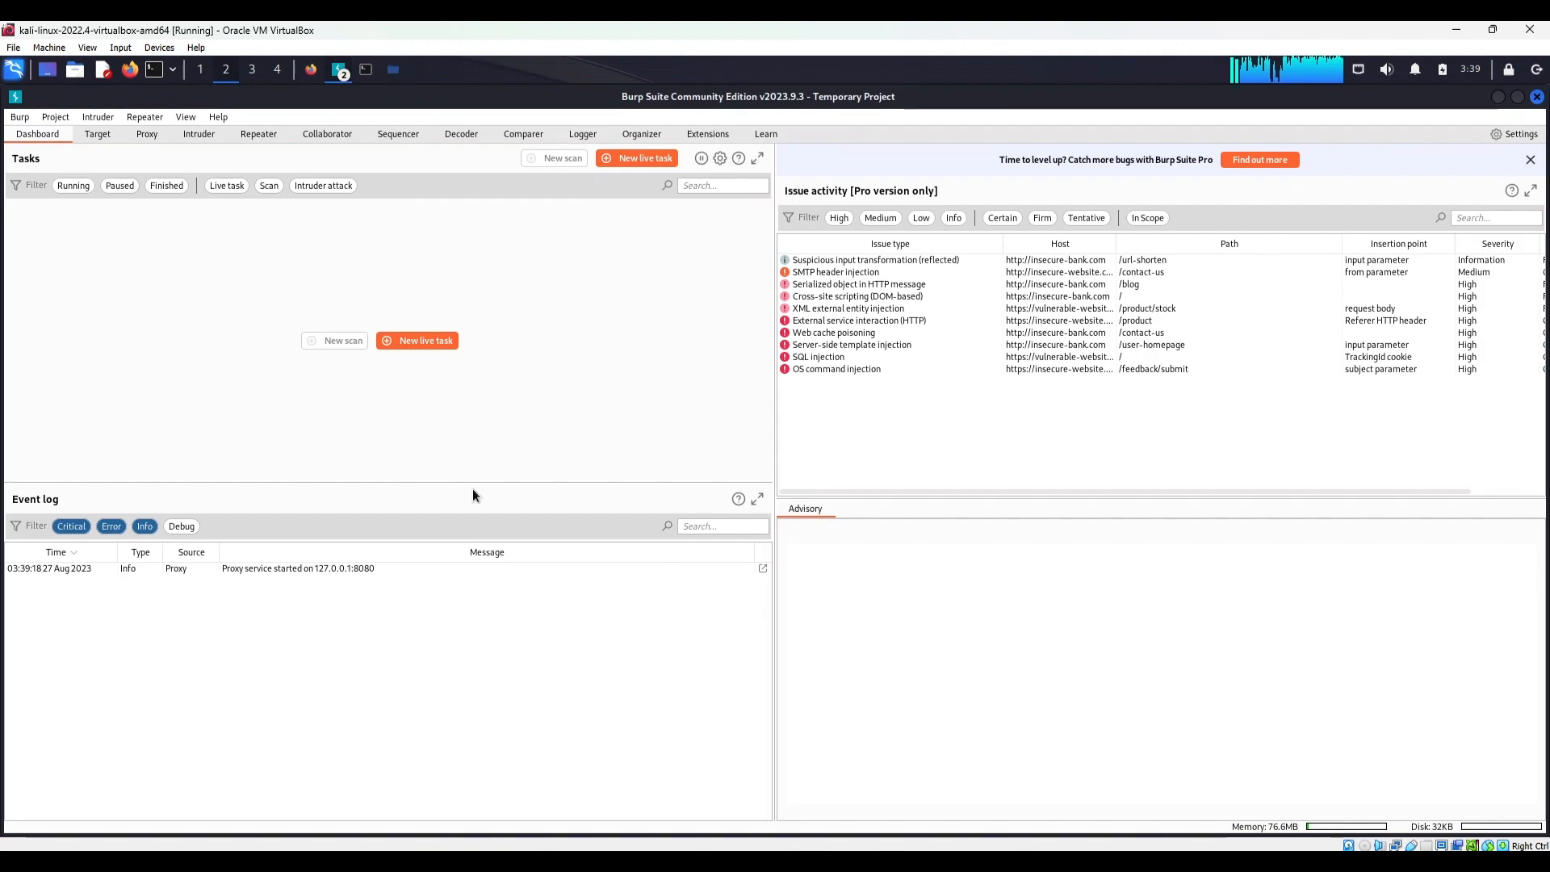
{"action": "left_click", "coordinate": [152, 131]}
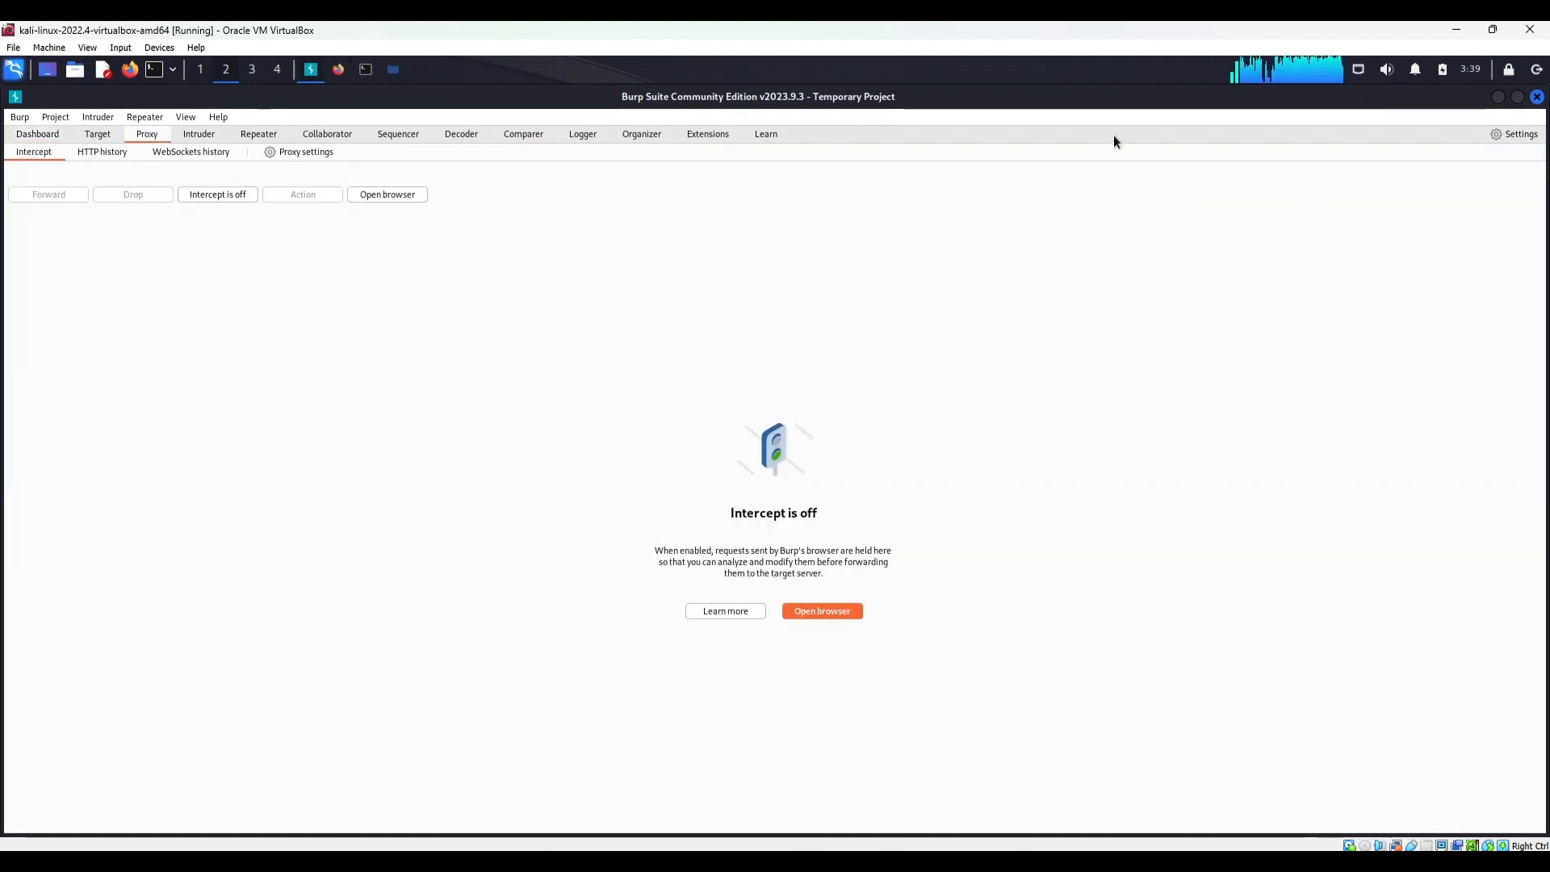
Switch to Firefox, load 127.0.0.1:8080 in a new tab, and download Burp's CA certificate
{"action": "left_click", "coordinate": [339, 73]}
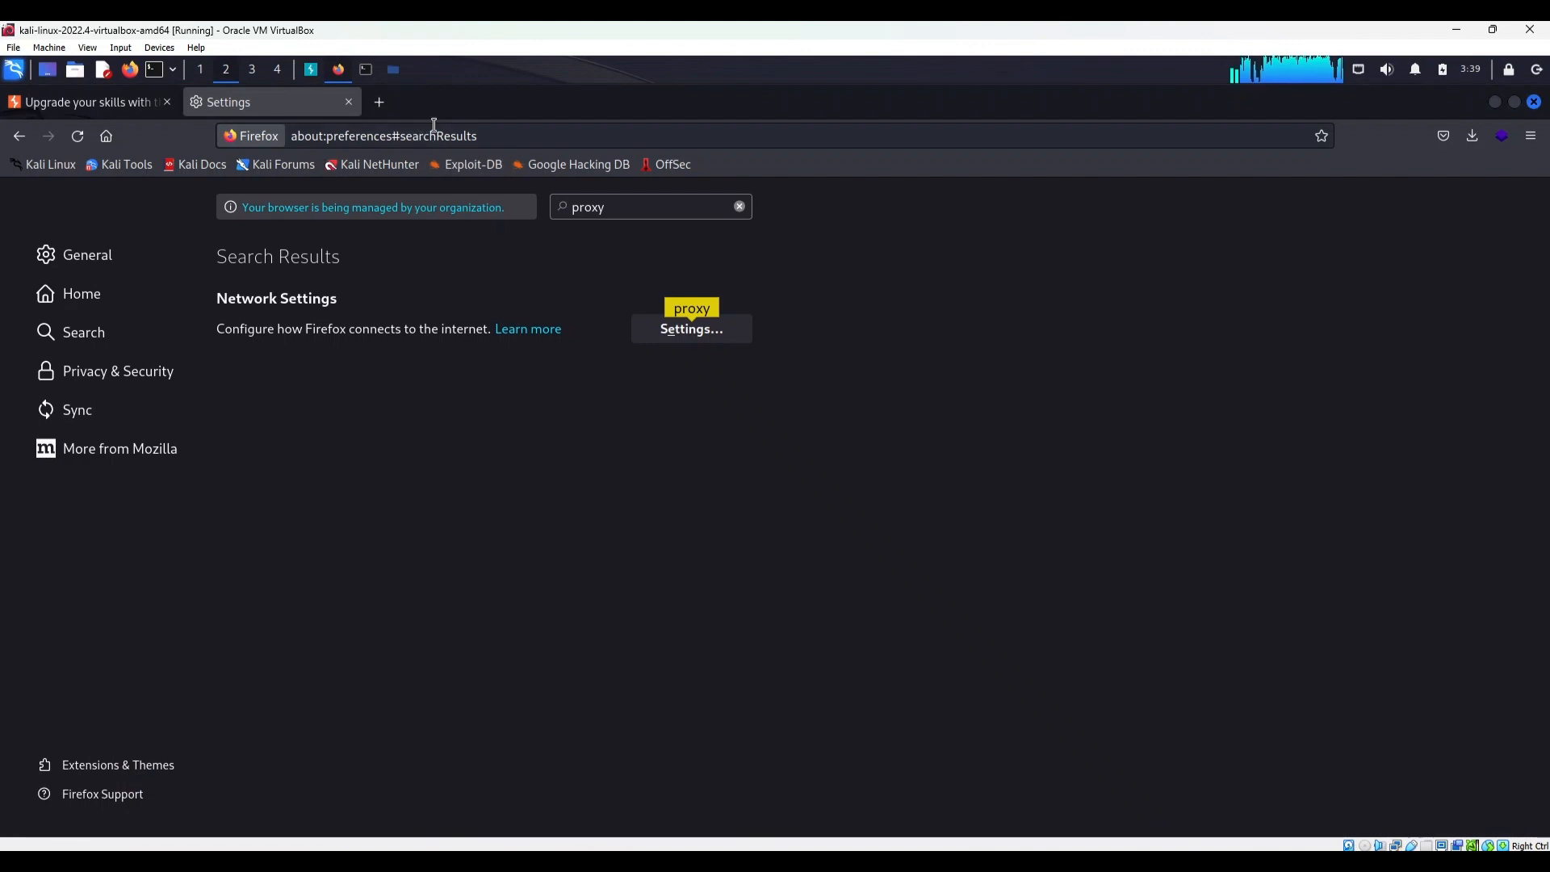
{"action": "left_click", "coordinate": [379, 102]}
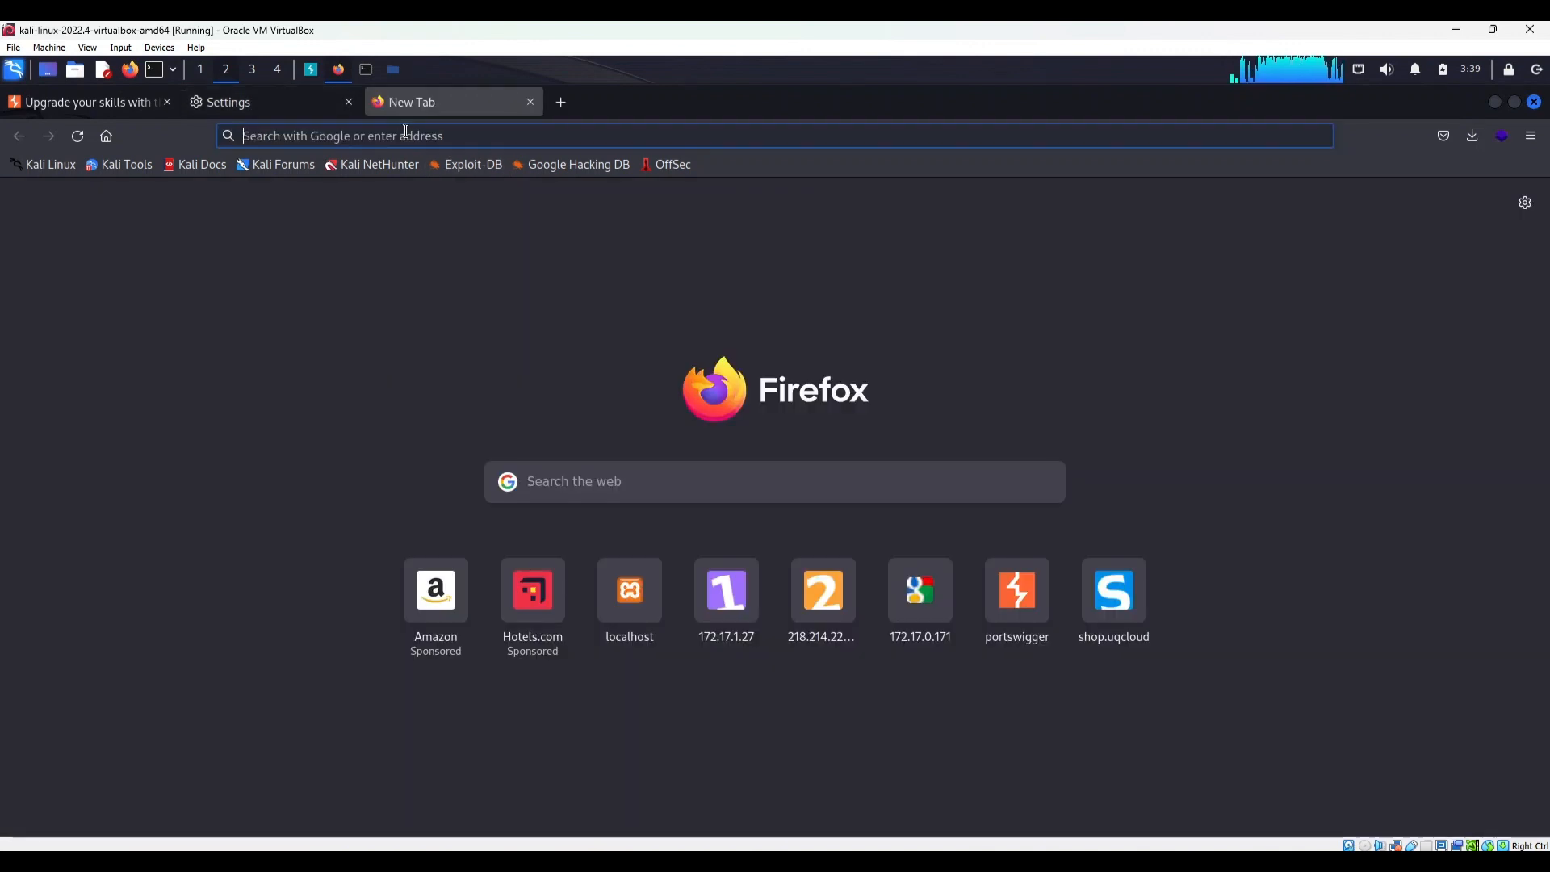
{"action": "type", "text": "12"}
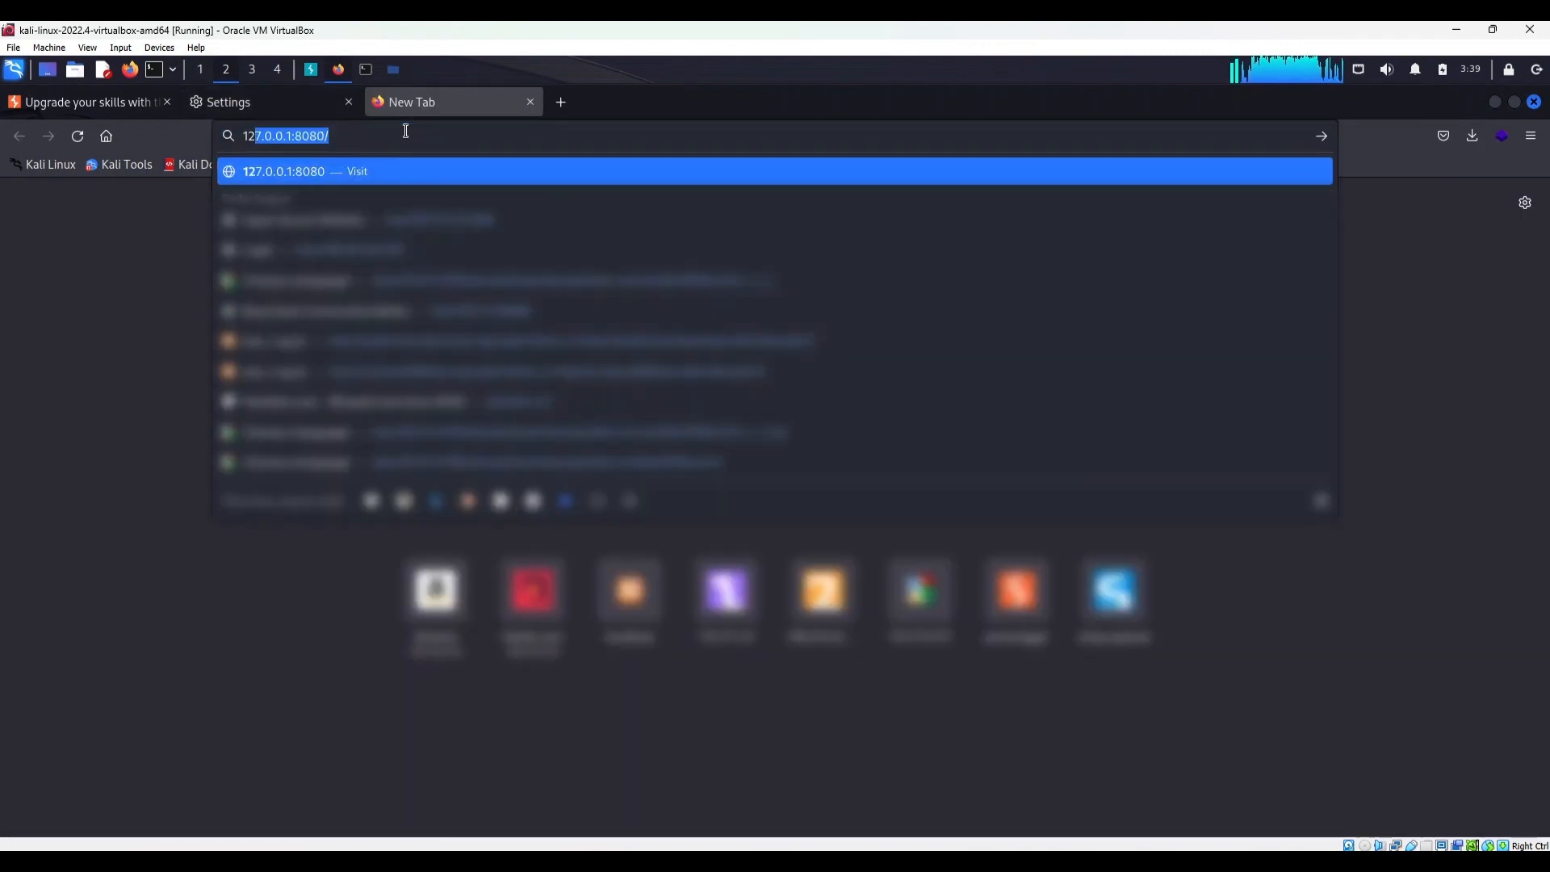
{"action": "type", "text": "7.0.0."}
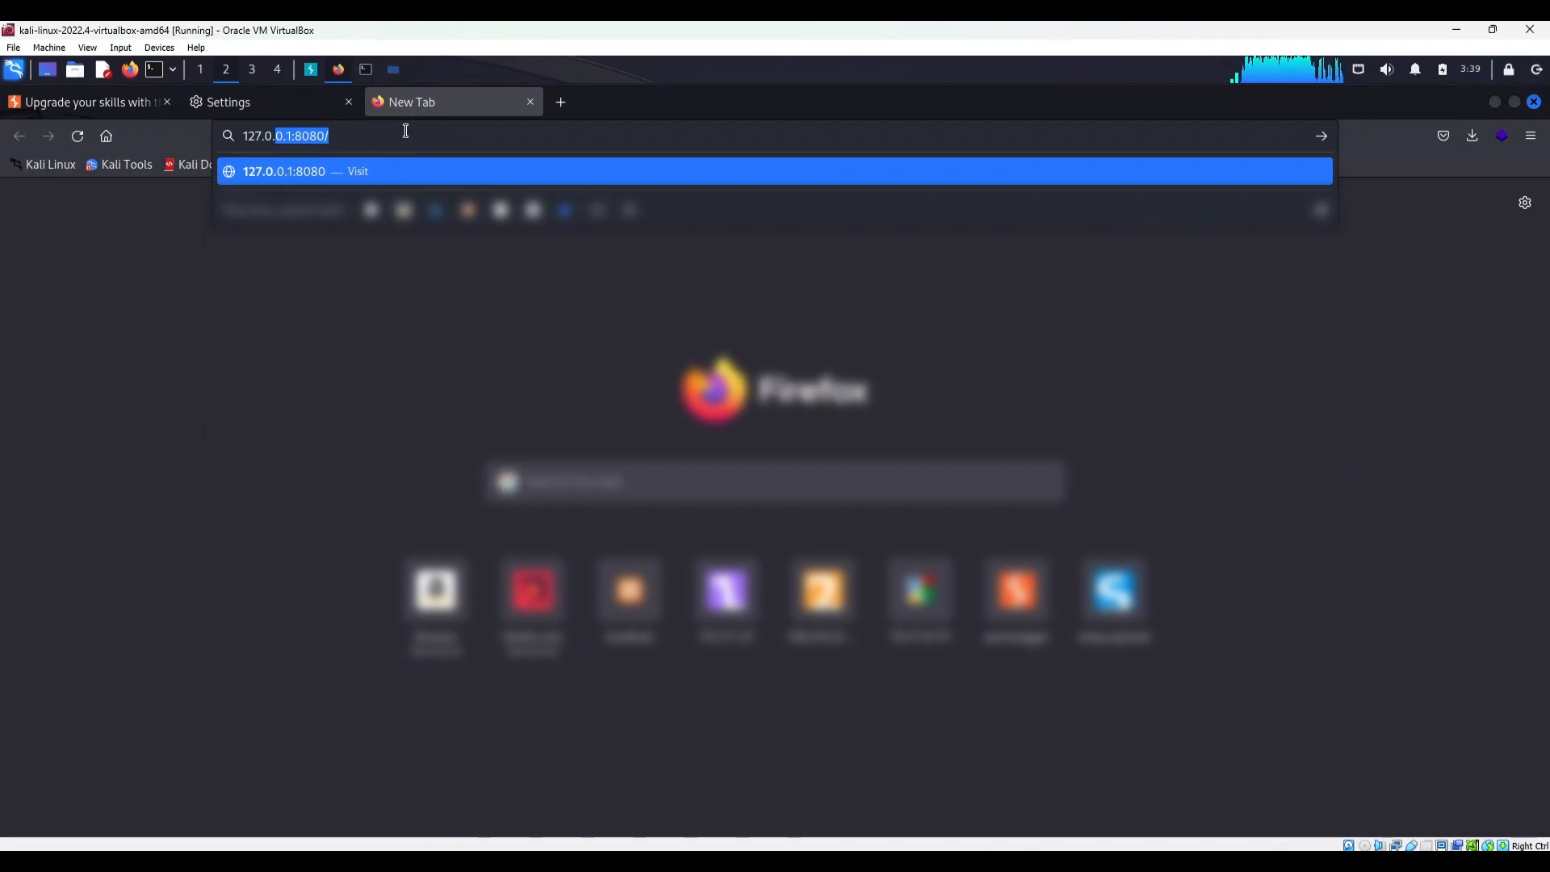
{"action": "type", "text": "1"}
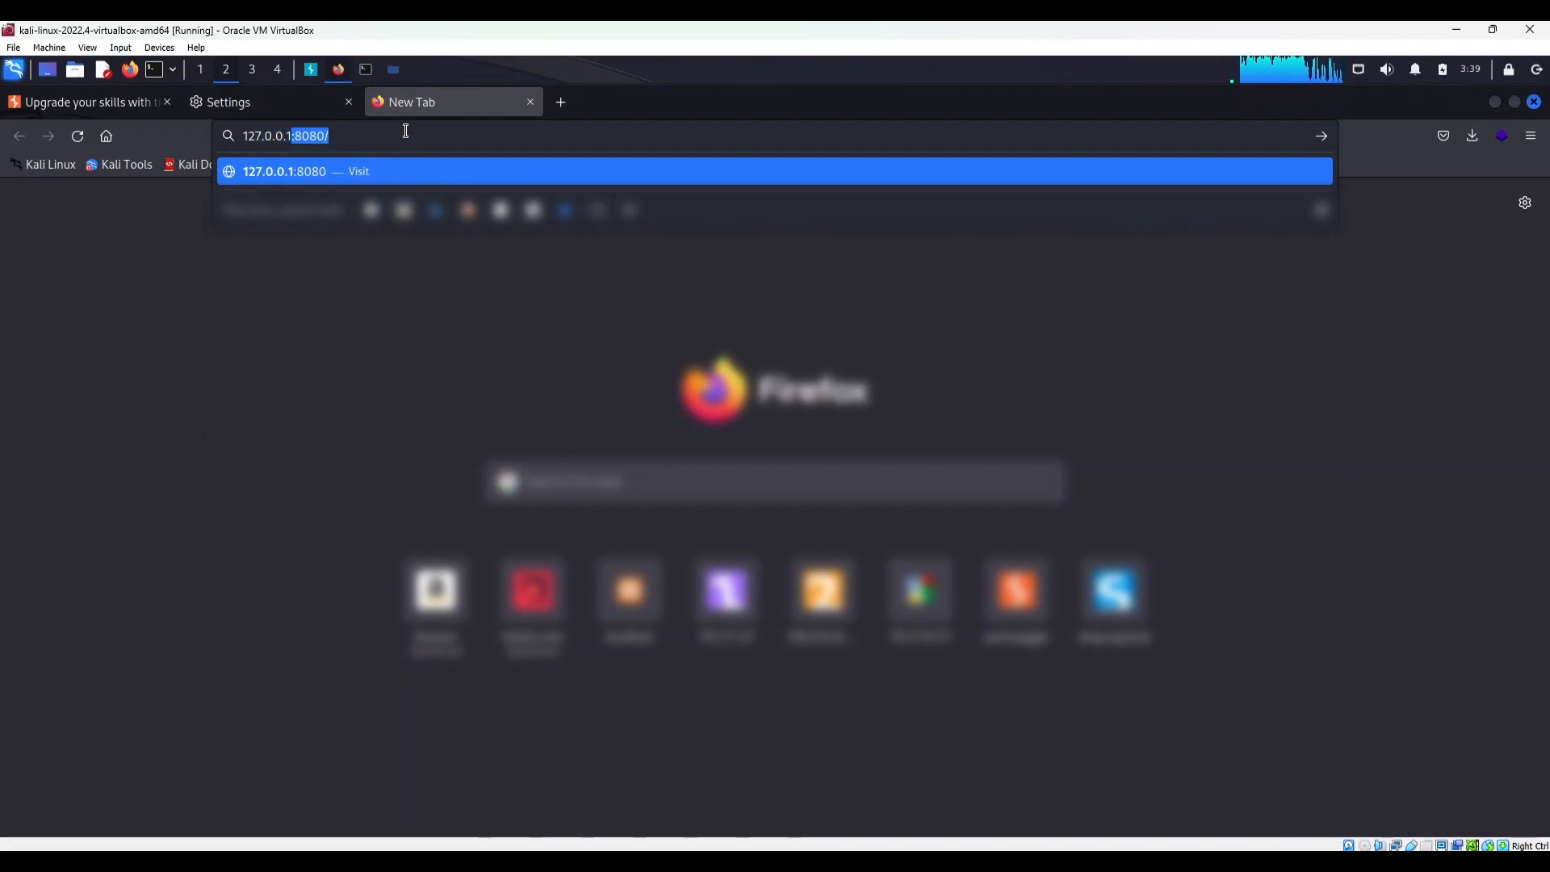
{"action": "type", "text": ":8080"}
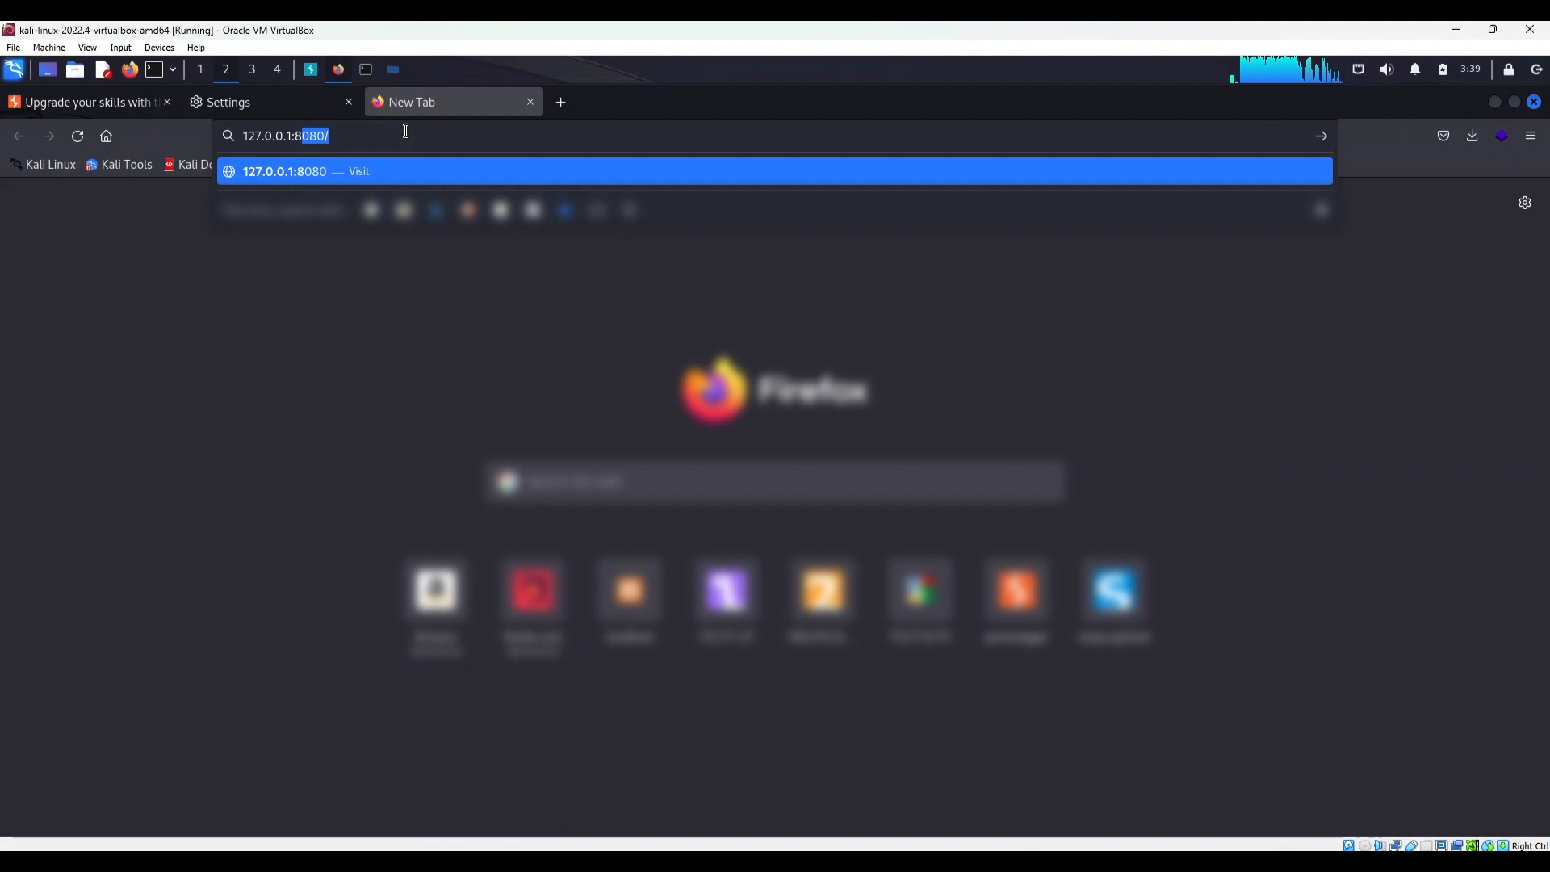
{"action": "key", "text": "Return"}
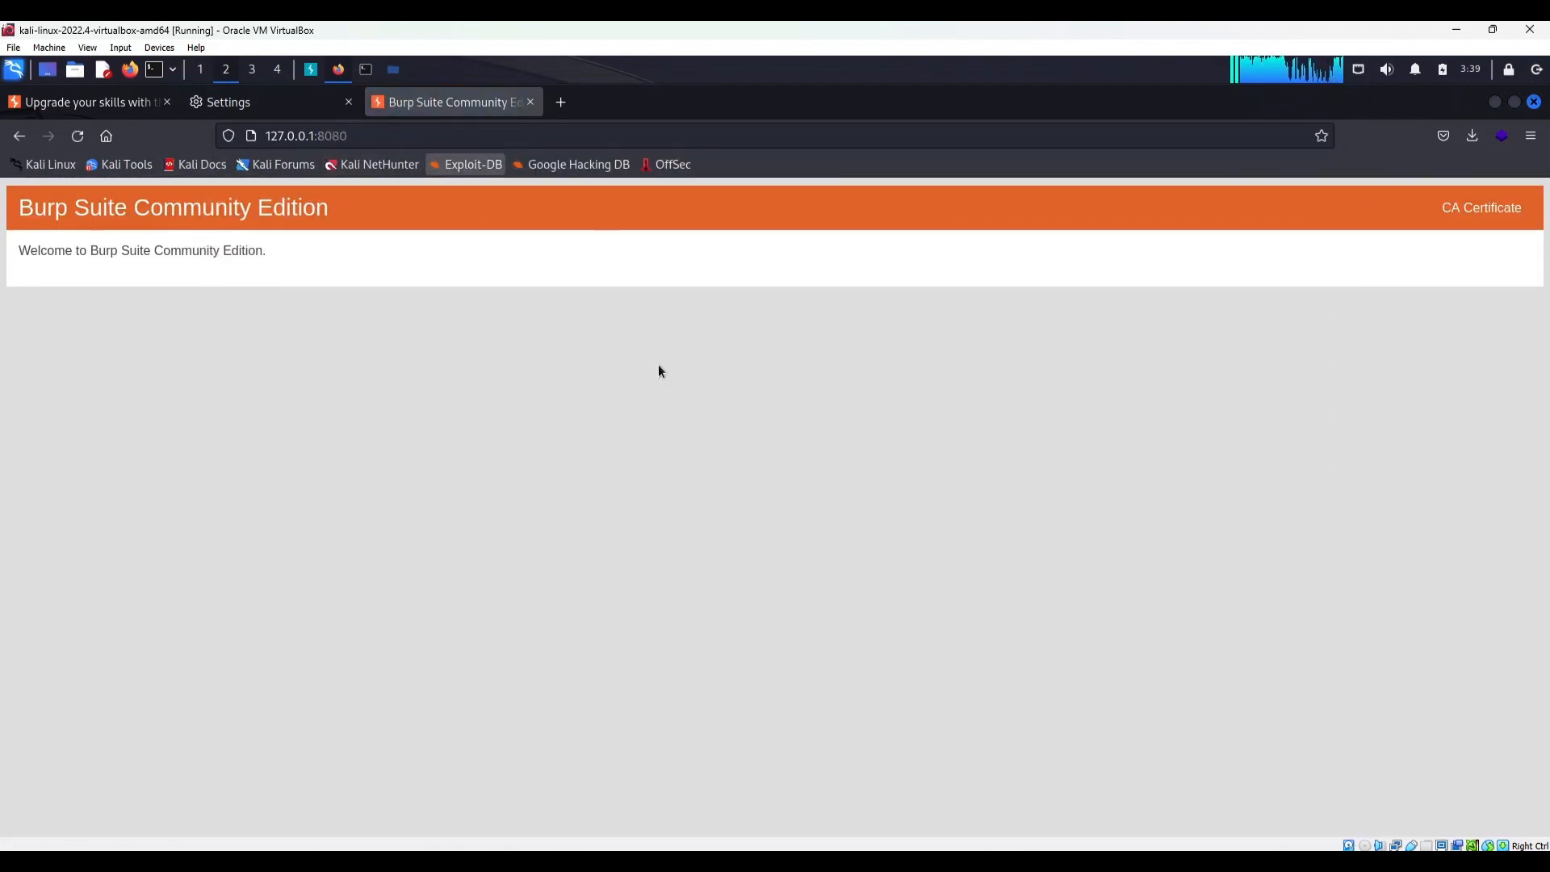
{"action": "left_click", "coordinate": [1489, 213]}
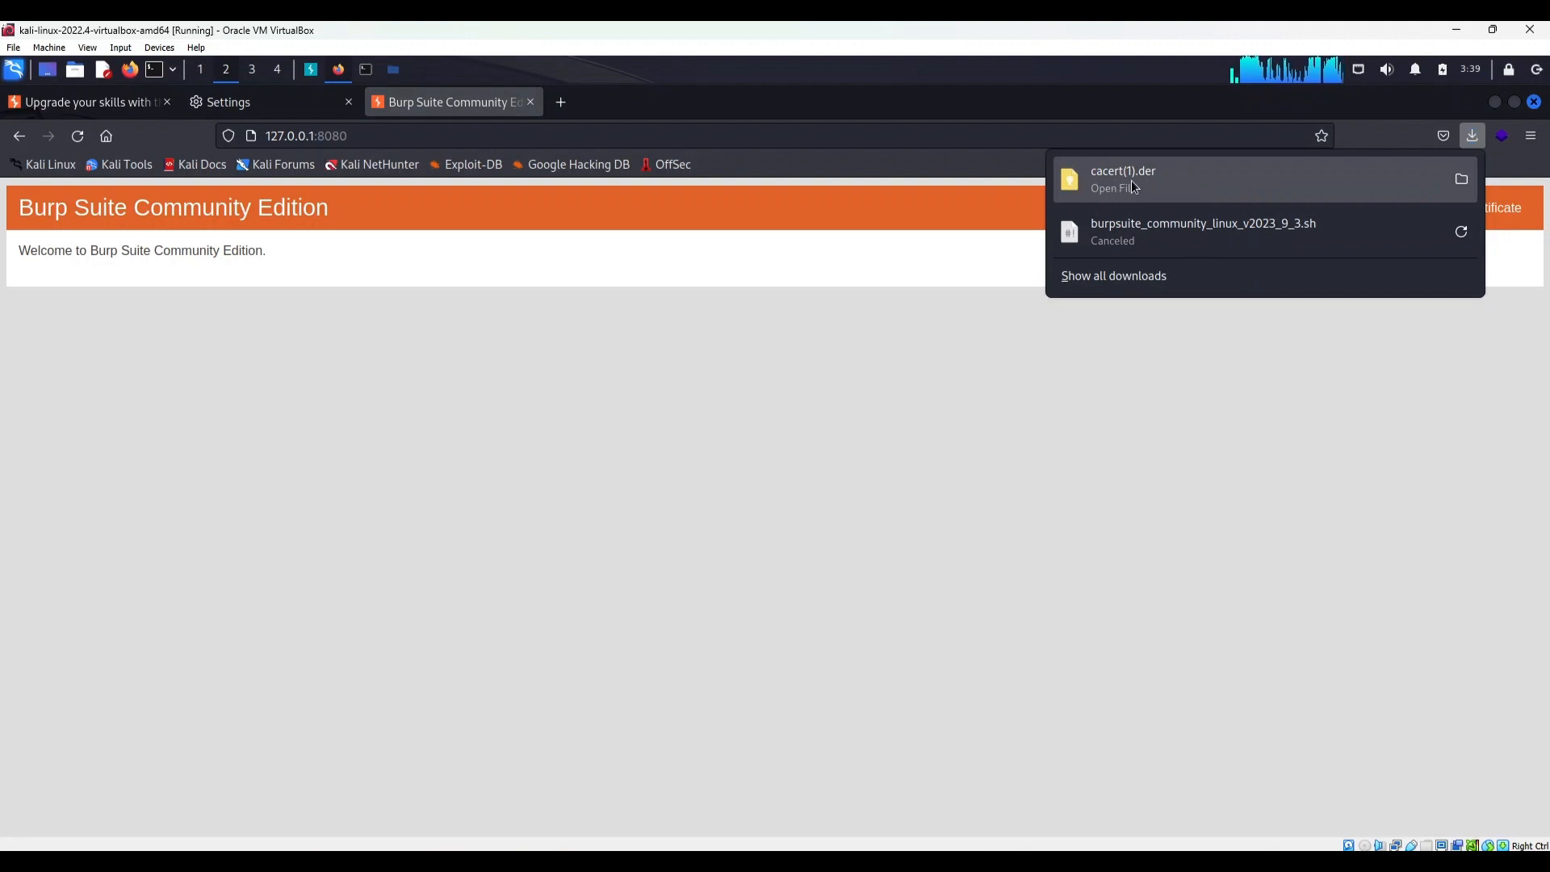
Return to Firefox's settings, search them for "certi", and open the Certificate Manager
{"action": "left_click", "coordinate": [259, 104]}
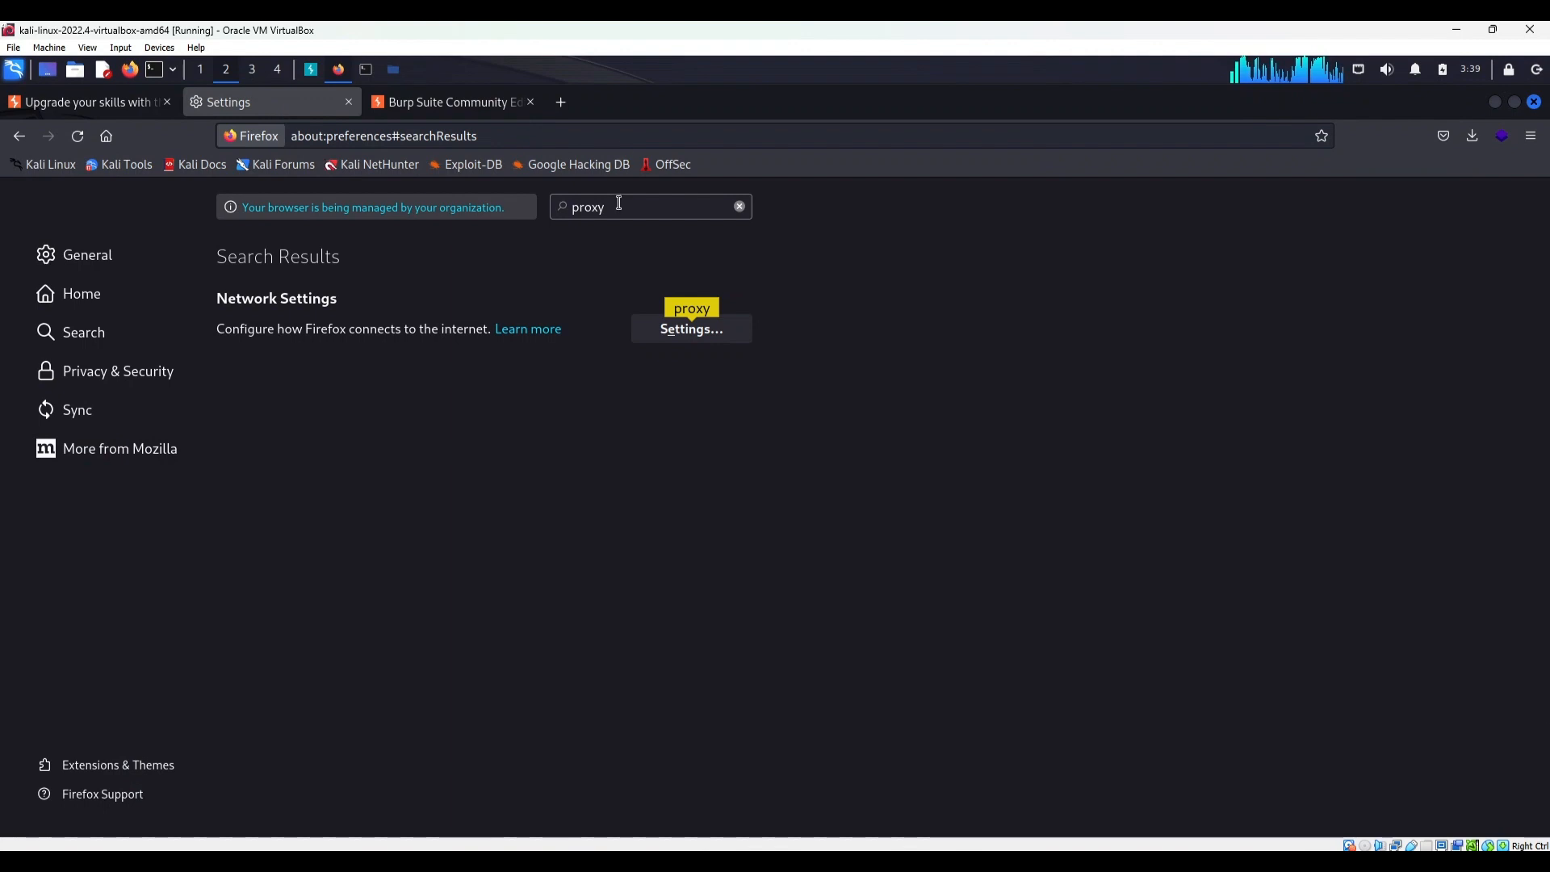
{"action": "left_click_drag", "start_coordinate": [618, 206], "coordinate": [550, 207]}
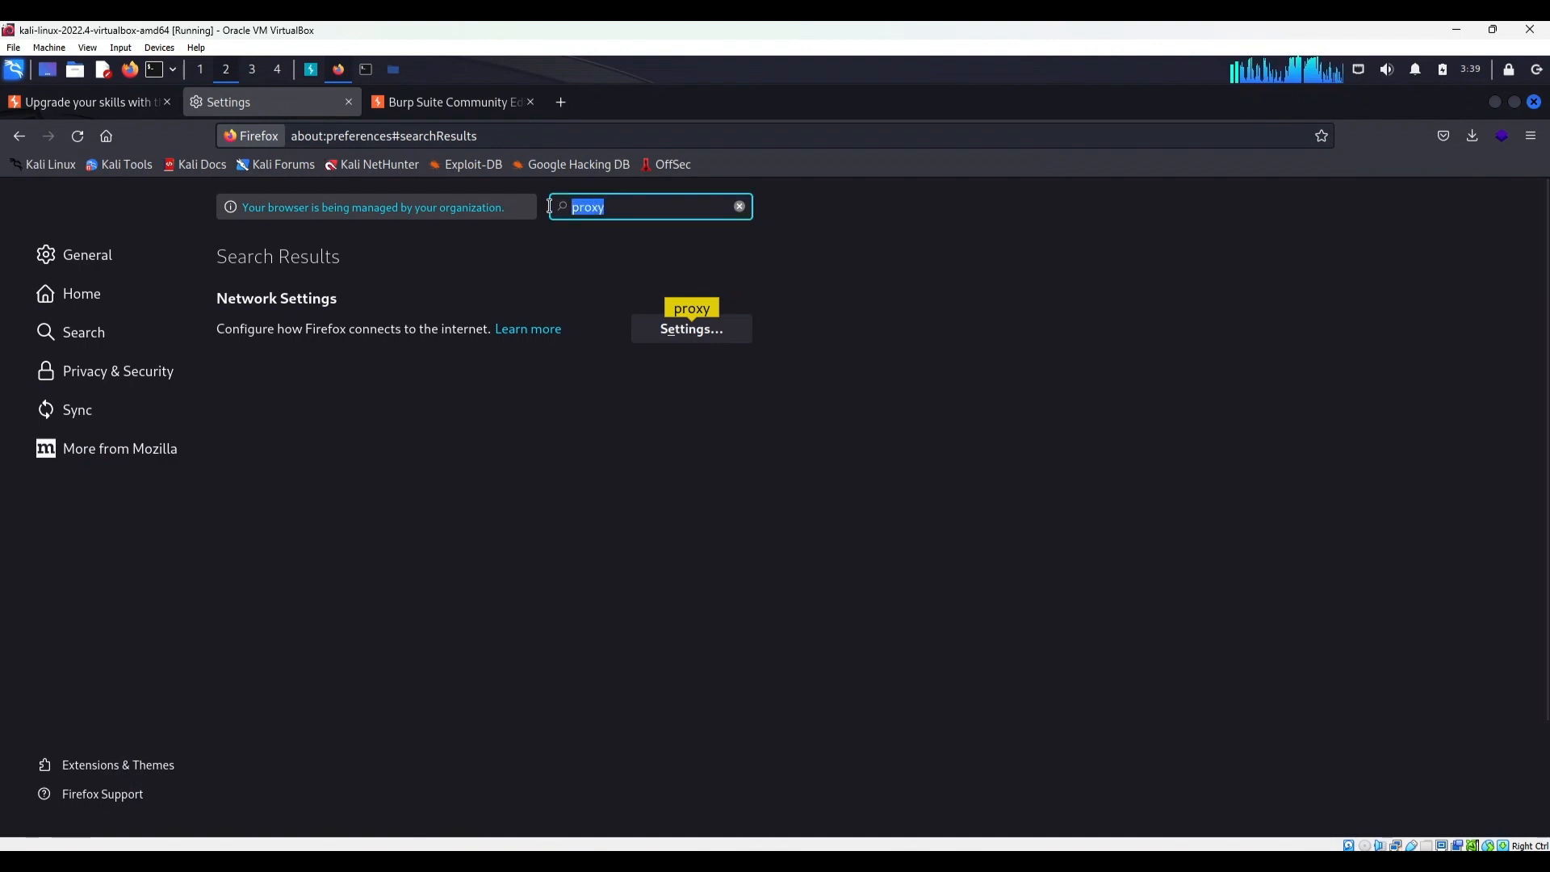
{"action": "type", "text": "certi"}
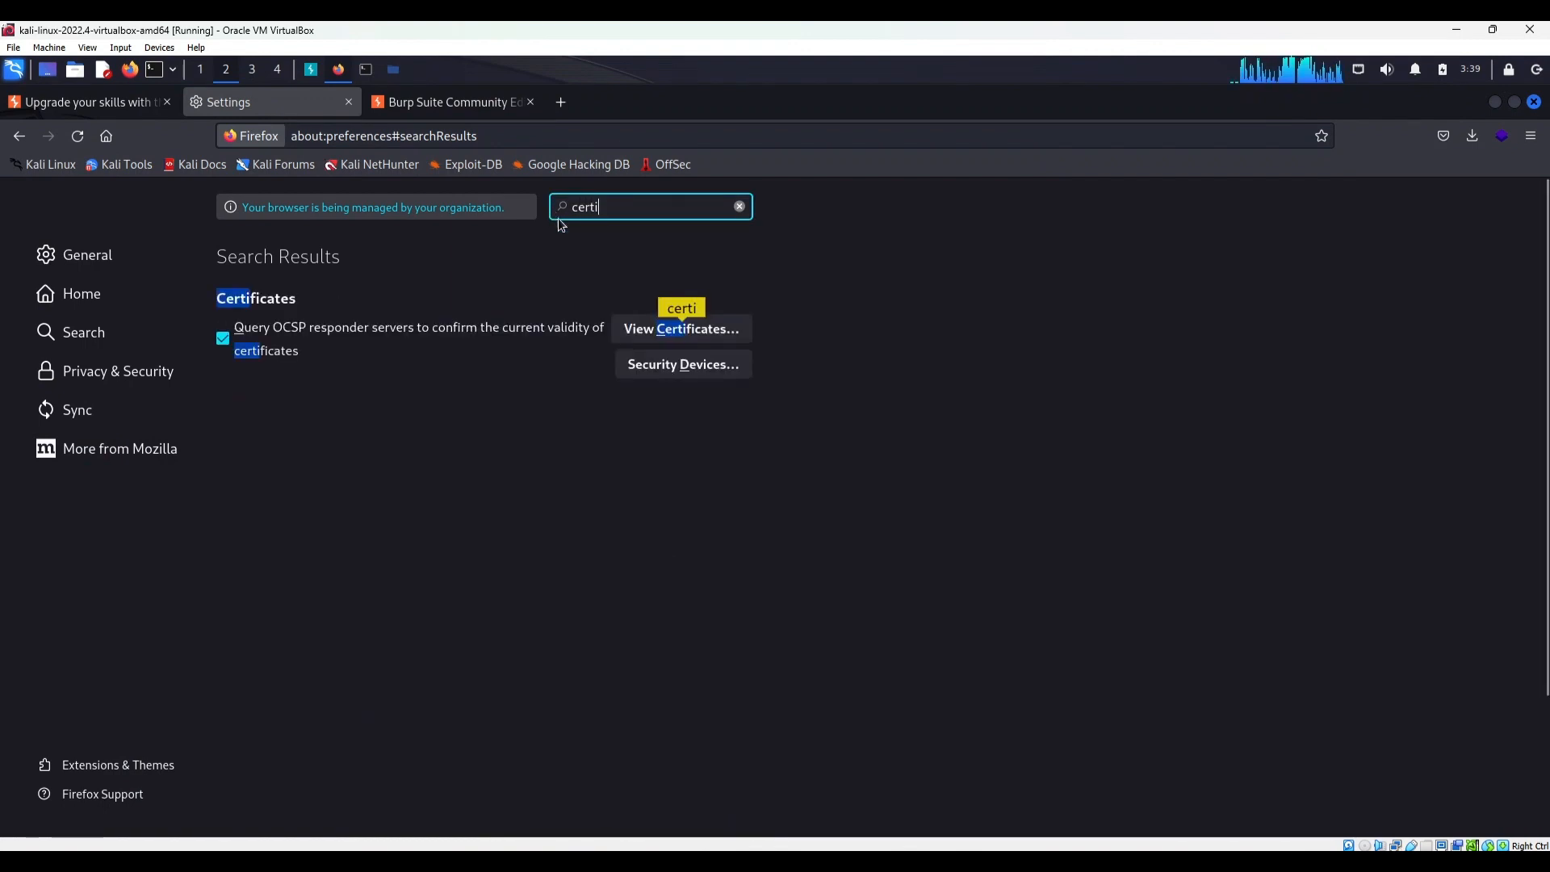
{"action": "left_click", "coordinate": [667, 331]}
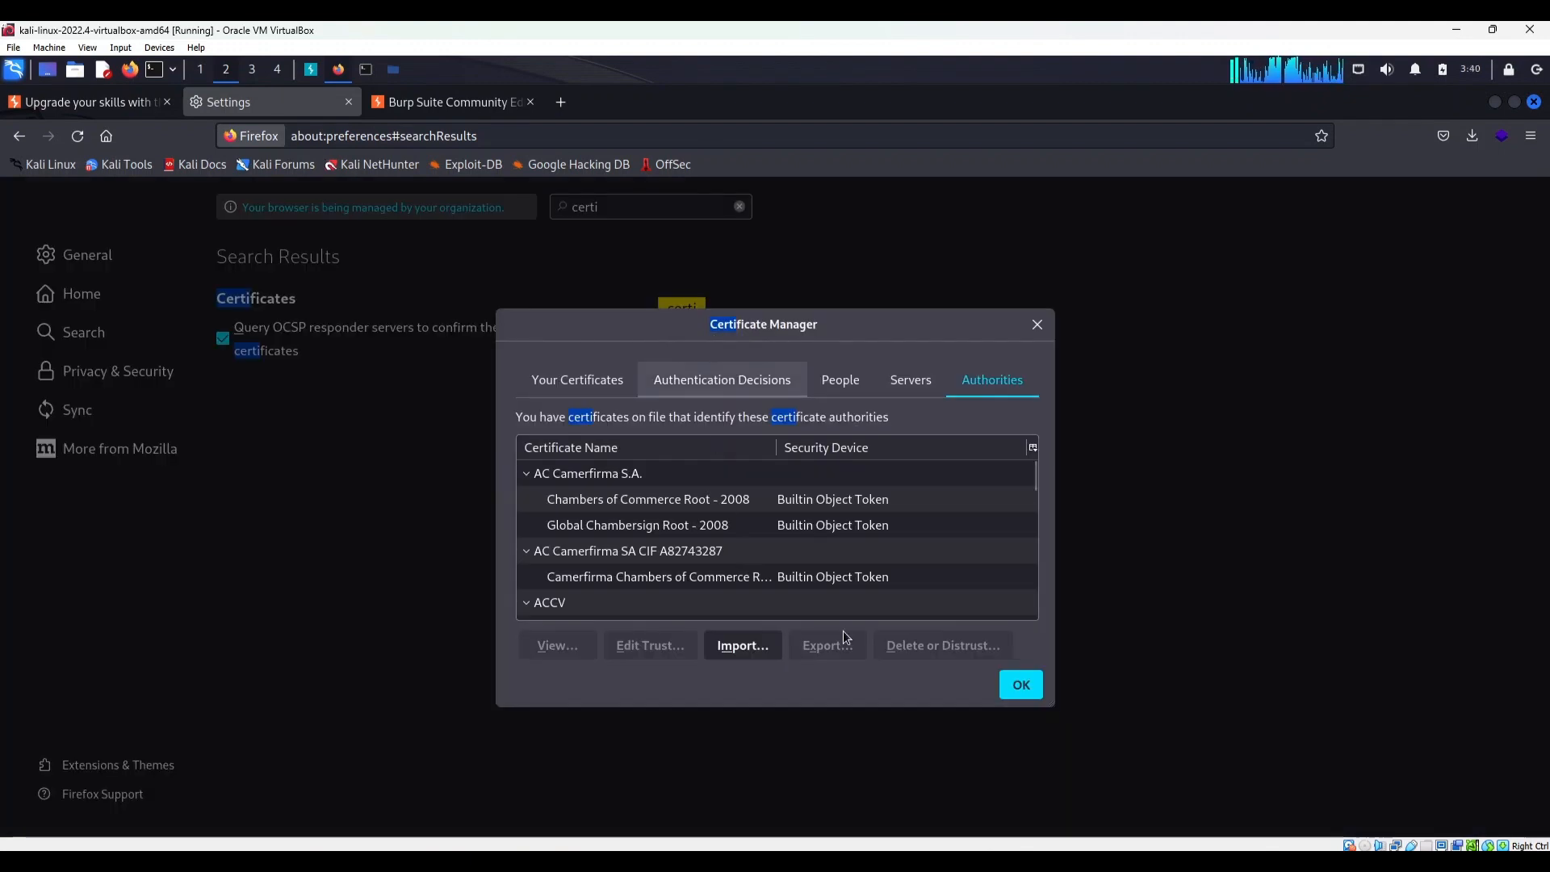
Import cacert(1).der as a certificate authority, trust it to identify websites, and close the Certificate Manager
{"action": "left_click", "coordinate": [766, 647]}
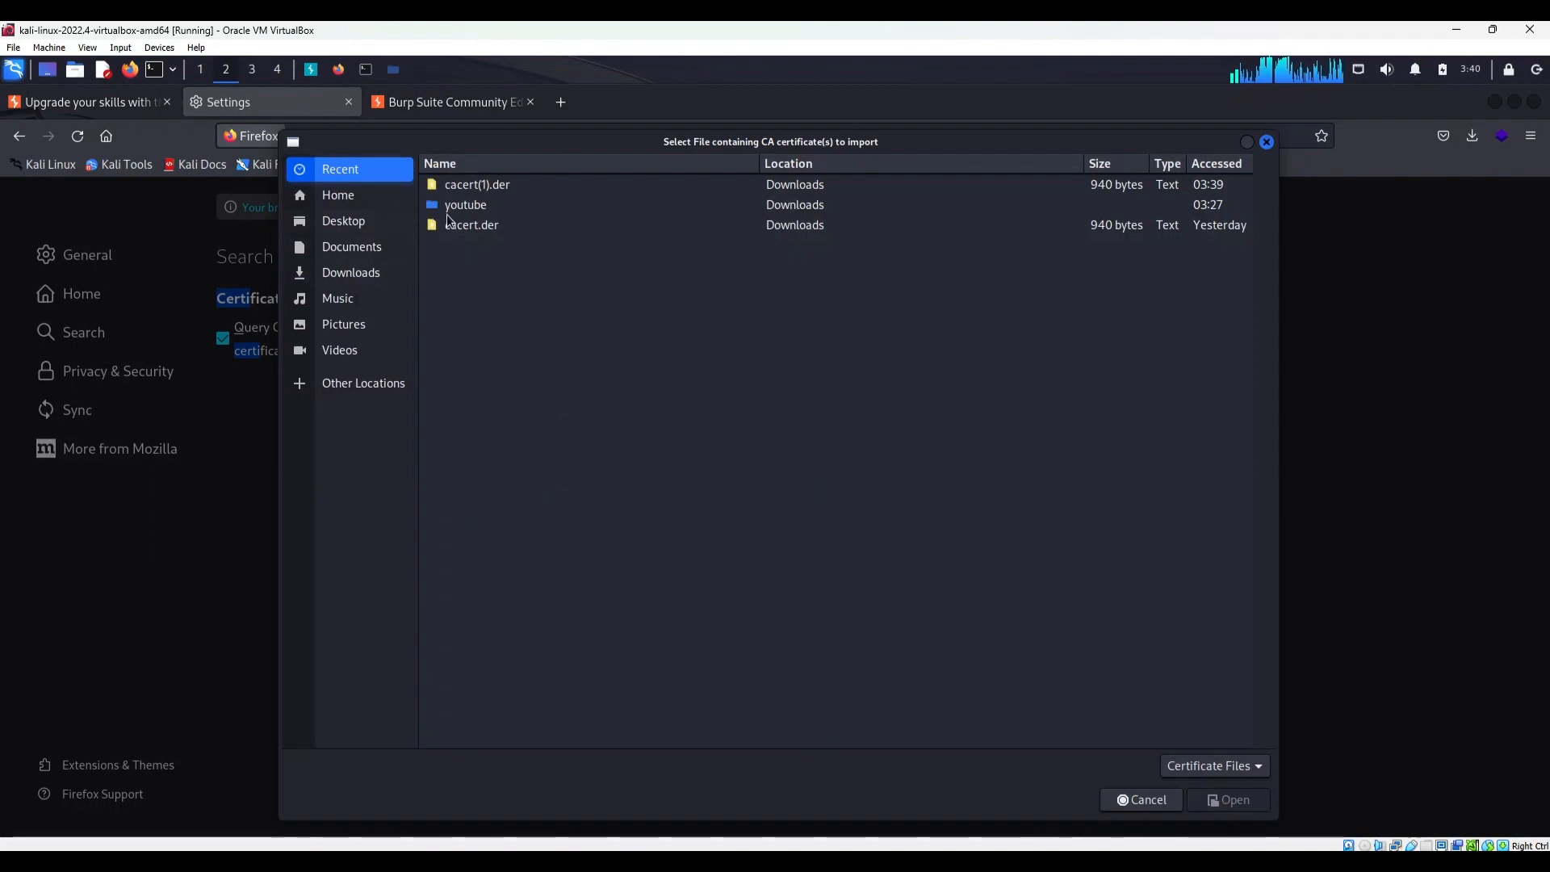
{"action": "left_click", "coordinate": [477, 186]}
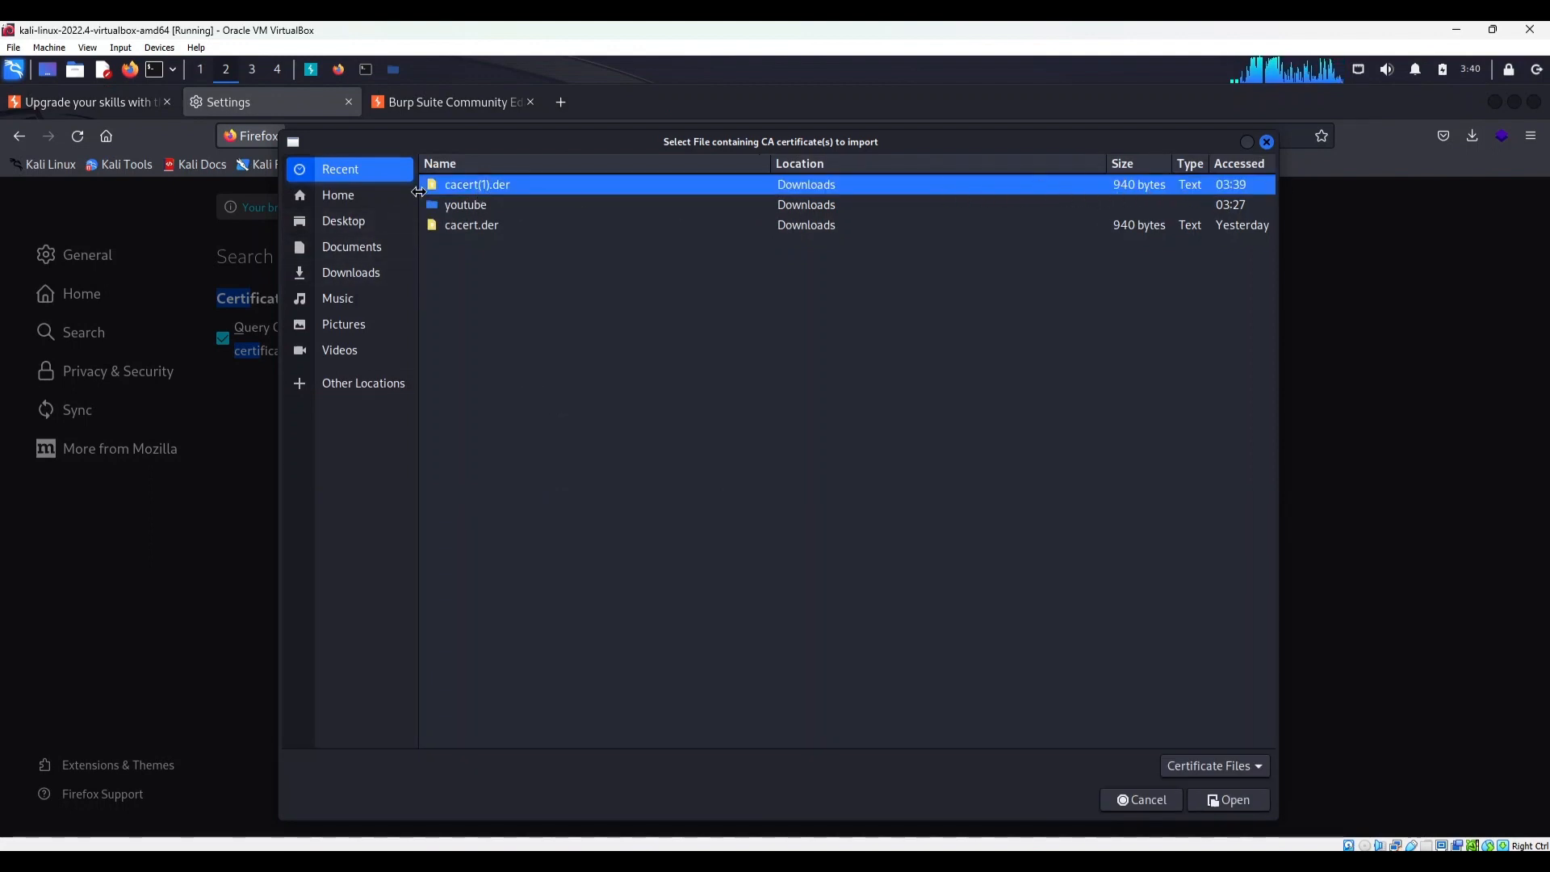
{"action": "left_click", "coordinate": [1222, 799]}
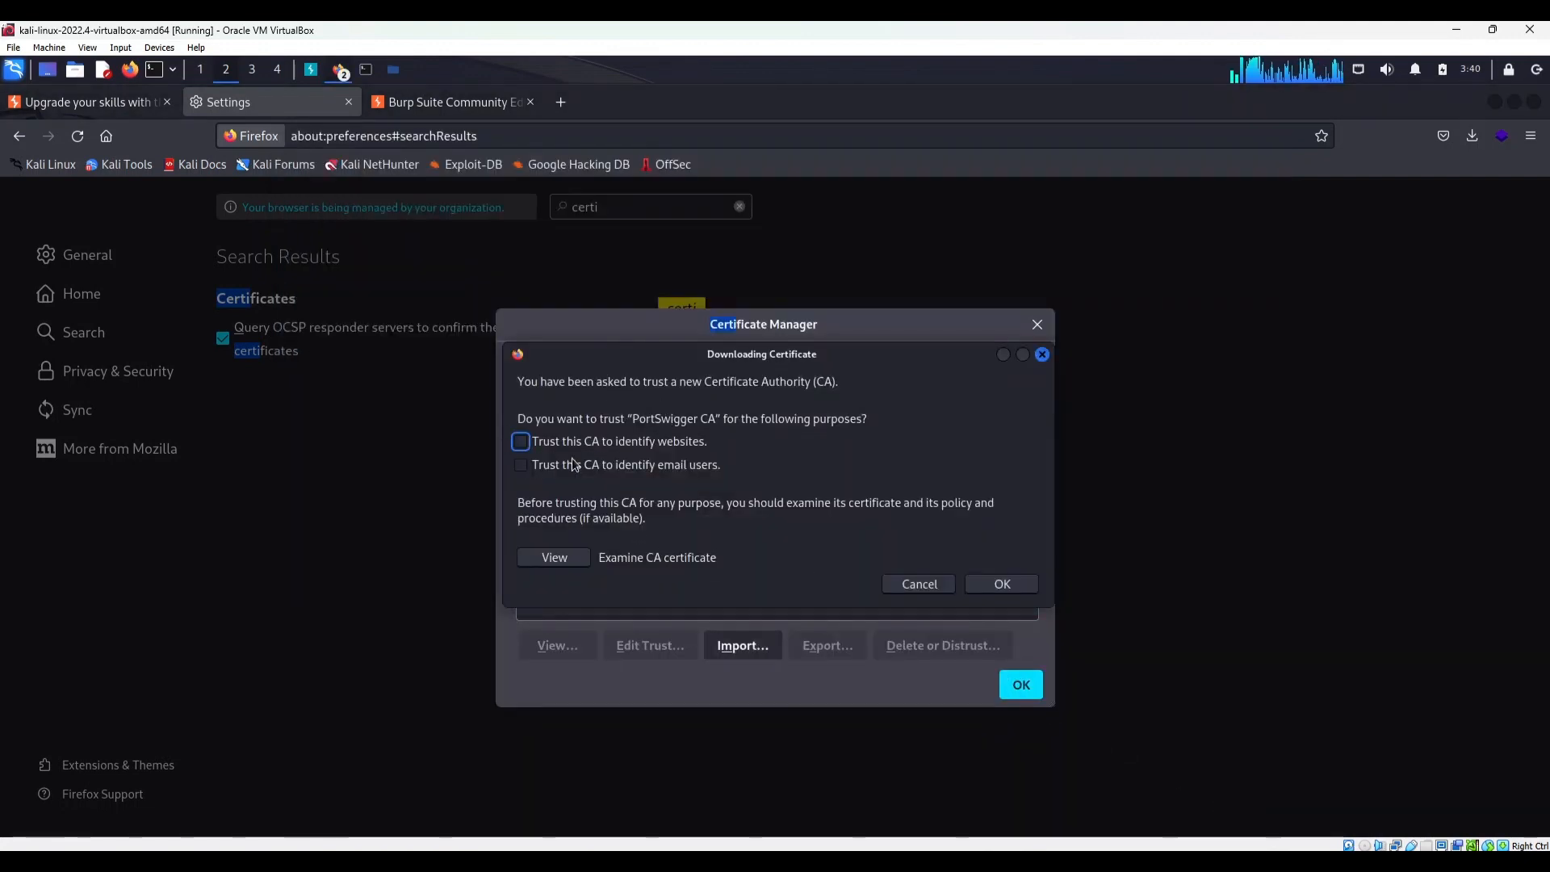
{"action": "left_click", "coordinate": [521, 441]}
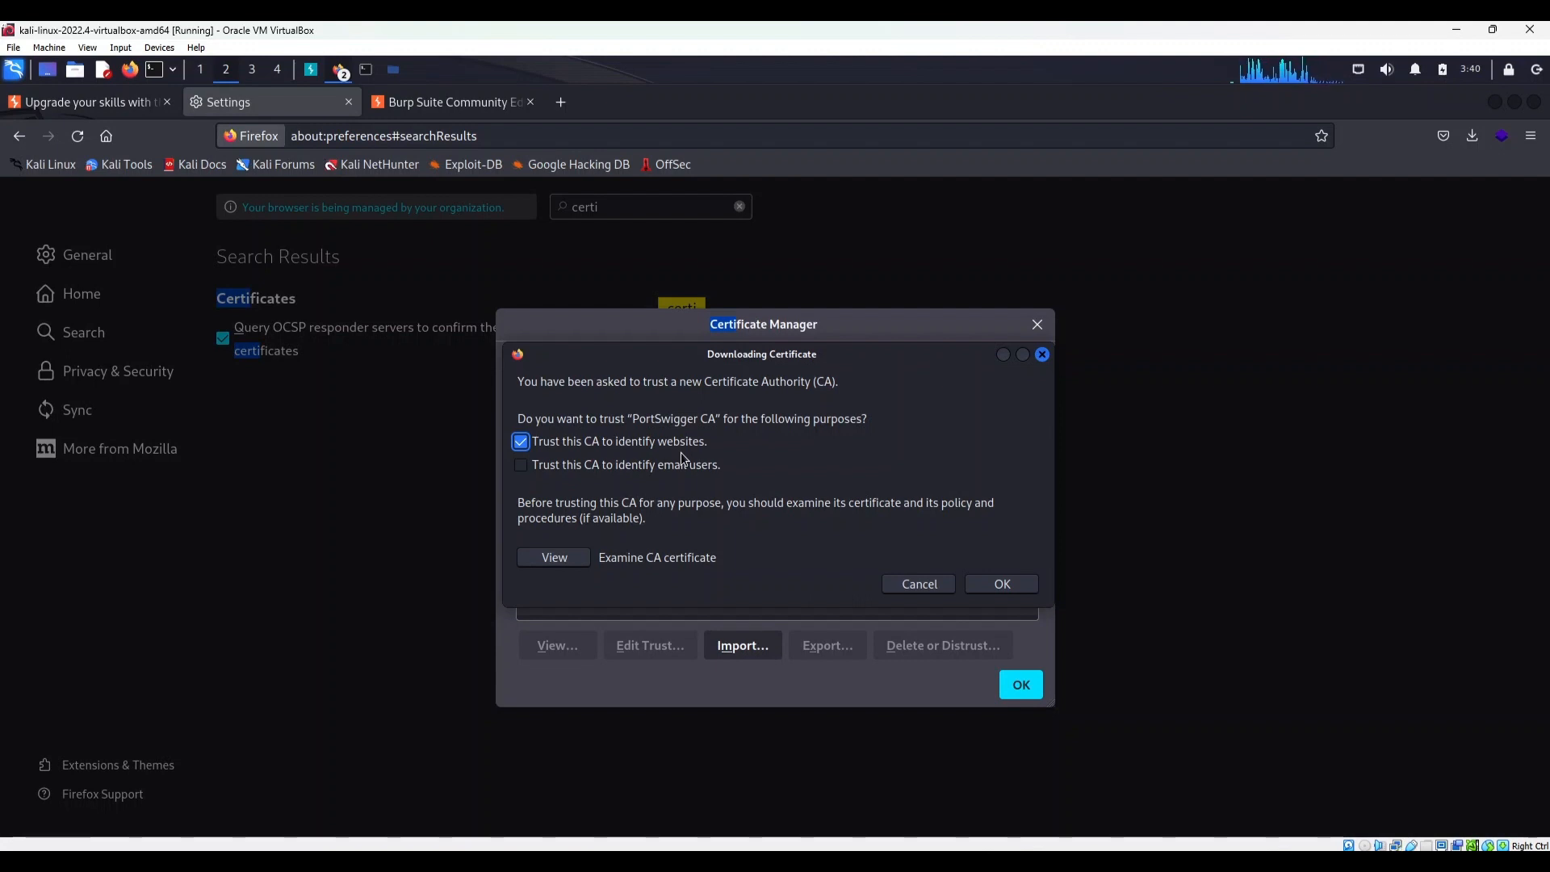
{"action": "left_click", "coordinate": [1005, 585]}
{"action": "left_click", "coordinate": [1022, 686]}
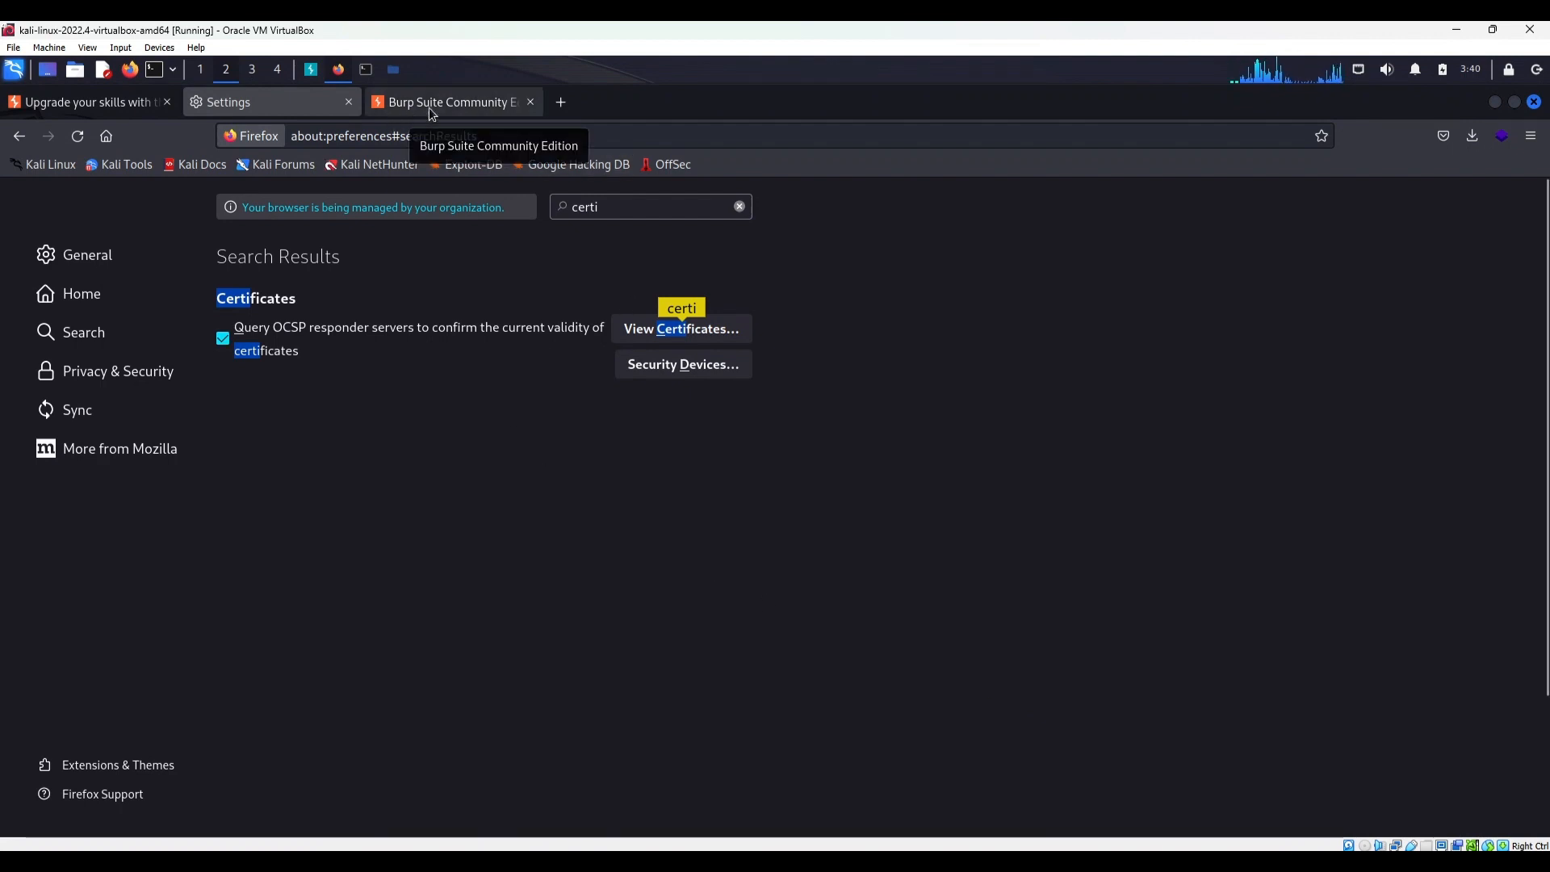
Switch to Burp Suite, turn on proxy interception, and return to Firefox
{"action": "left_click", "coordinate": [310, 71]}
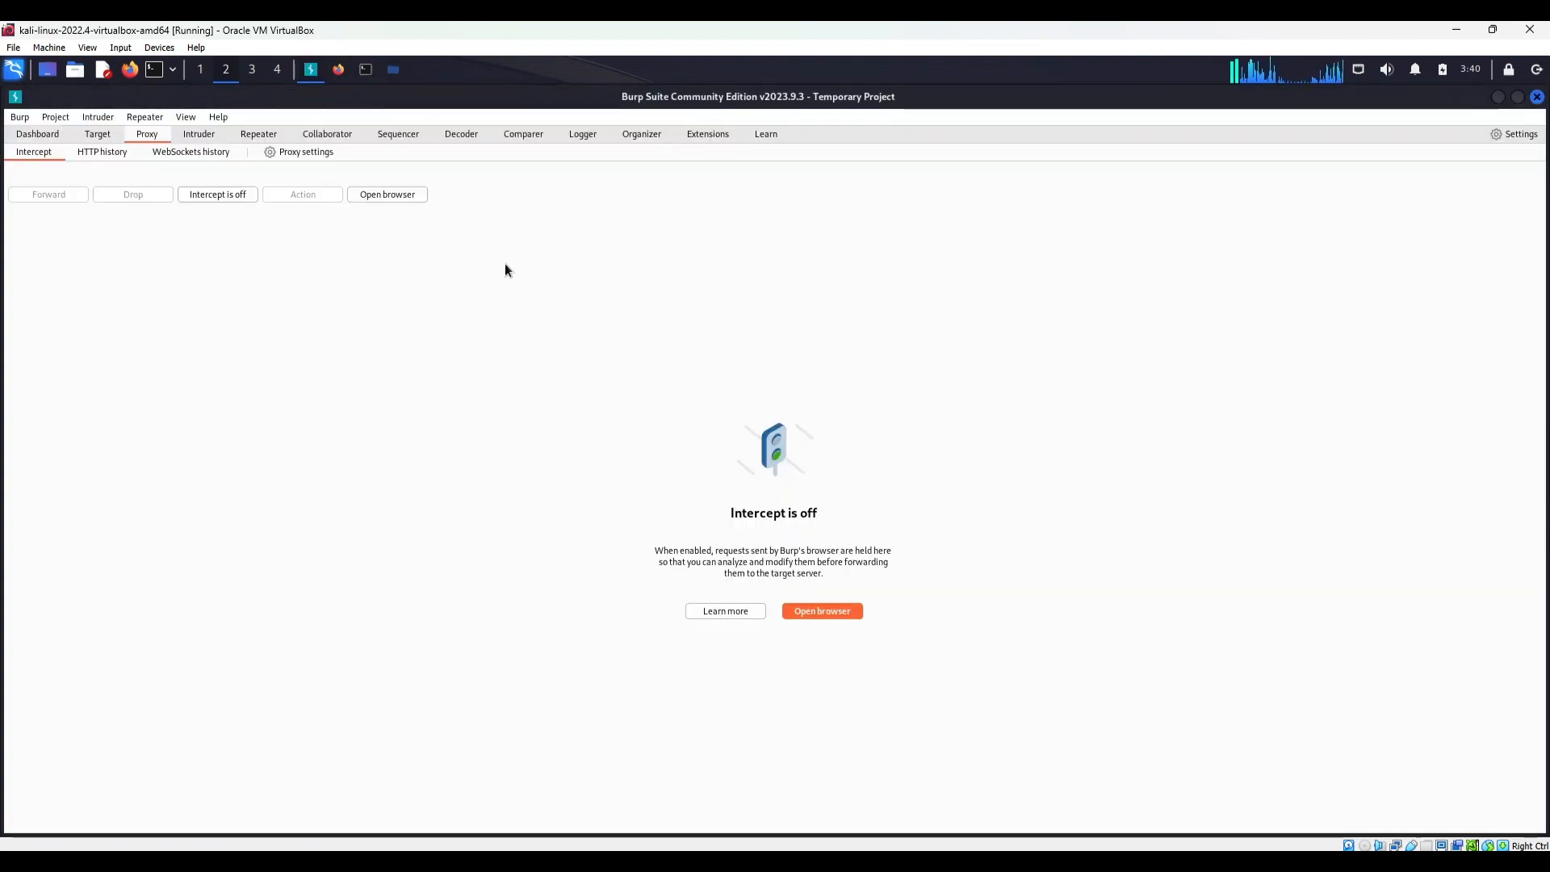
{"action": "left_click", "coordinate": [239, 192]}
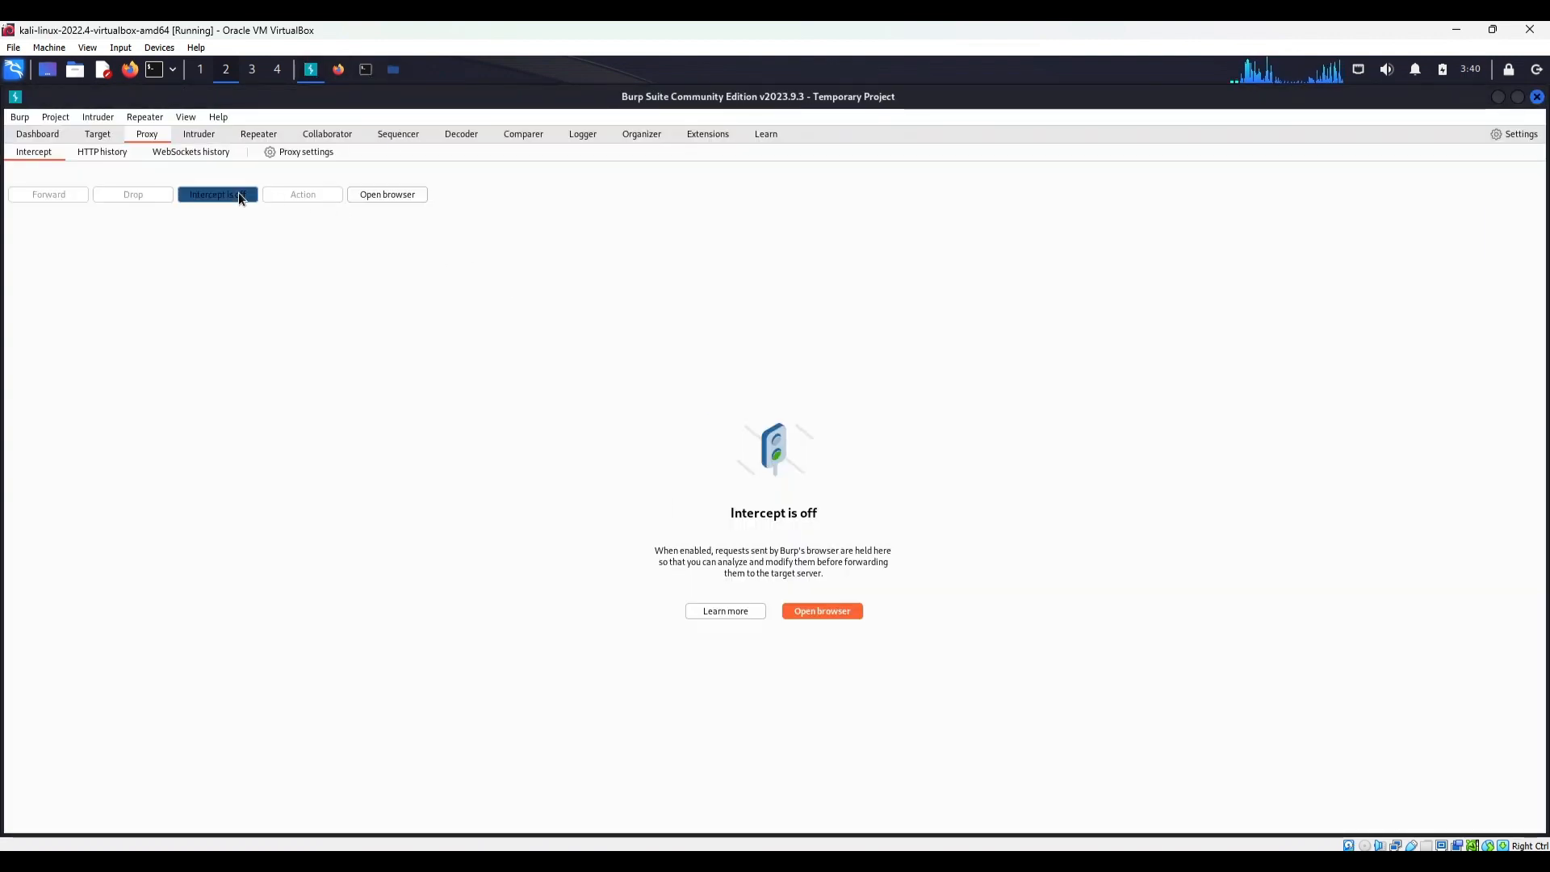
{"action": "left_click", "coordinate": [338, 70]}
Load the personal .com website in place of the settings page to send a request through Burp's proxy
{"action": "left_click", "coordinate": [302, 121]}
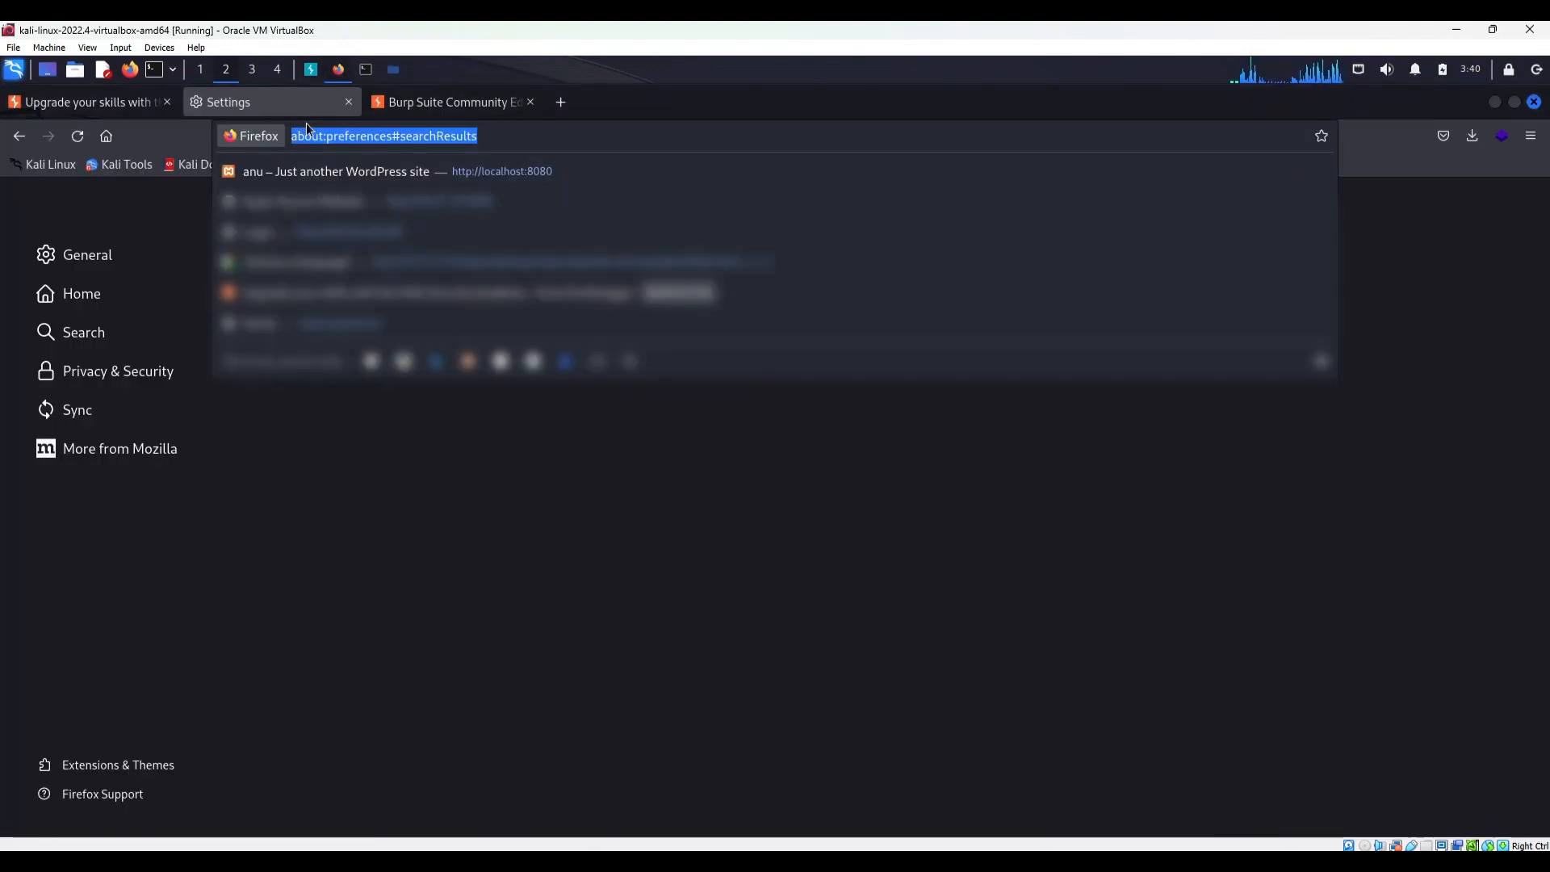
{"action": "key", "text": "BackSpace"}
{"action": "key", "text": "BackSpace"}
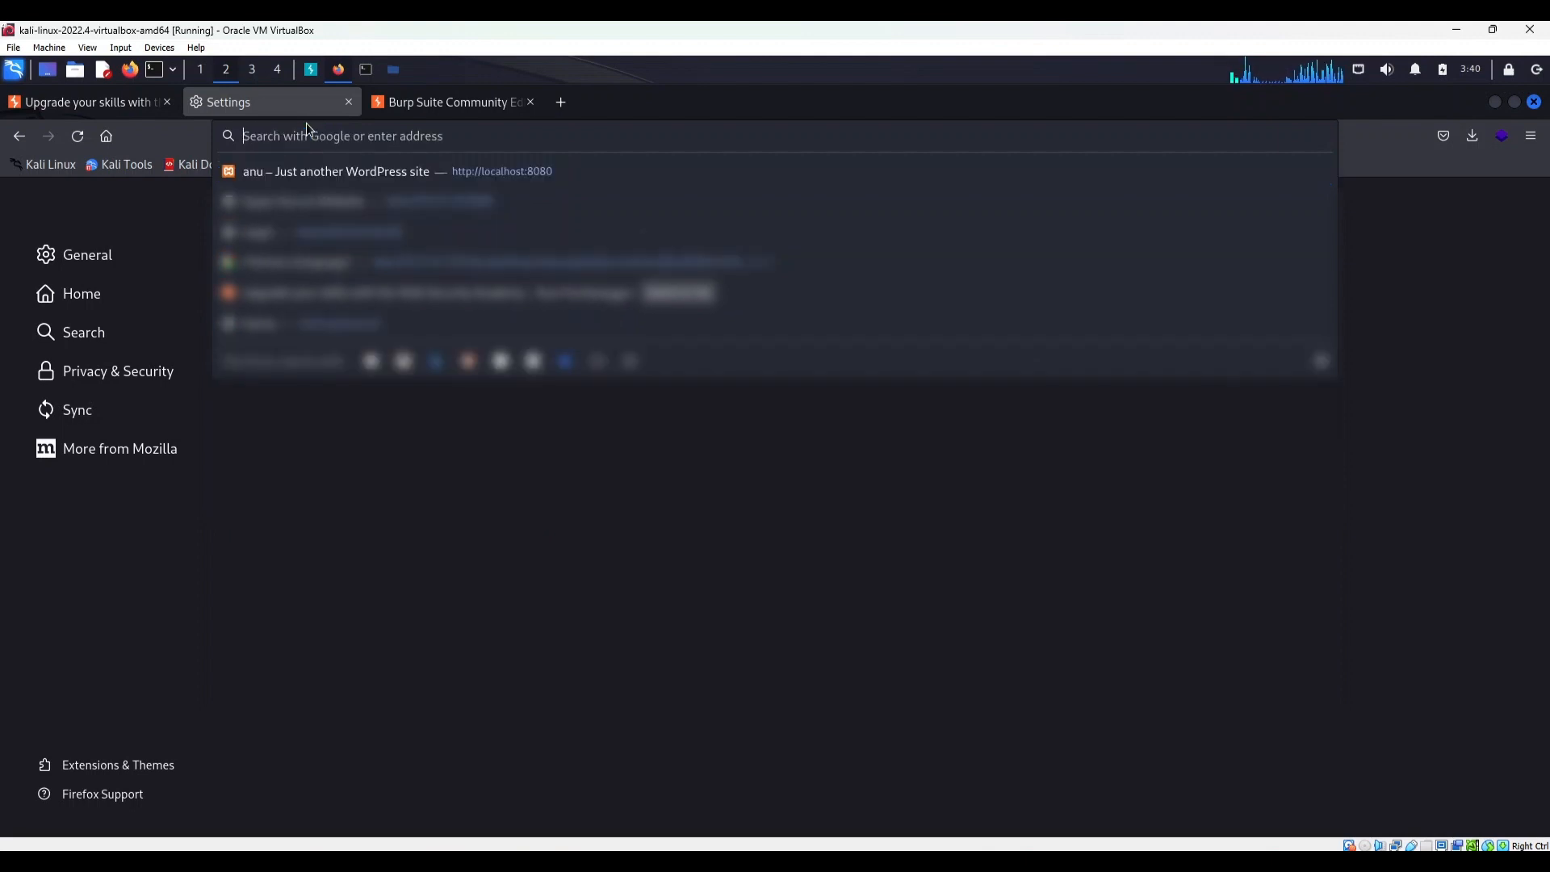
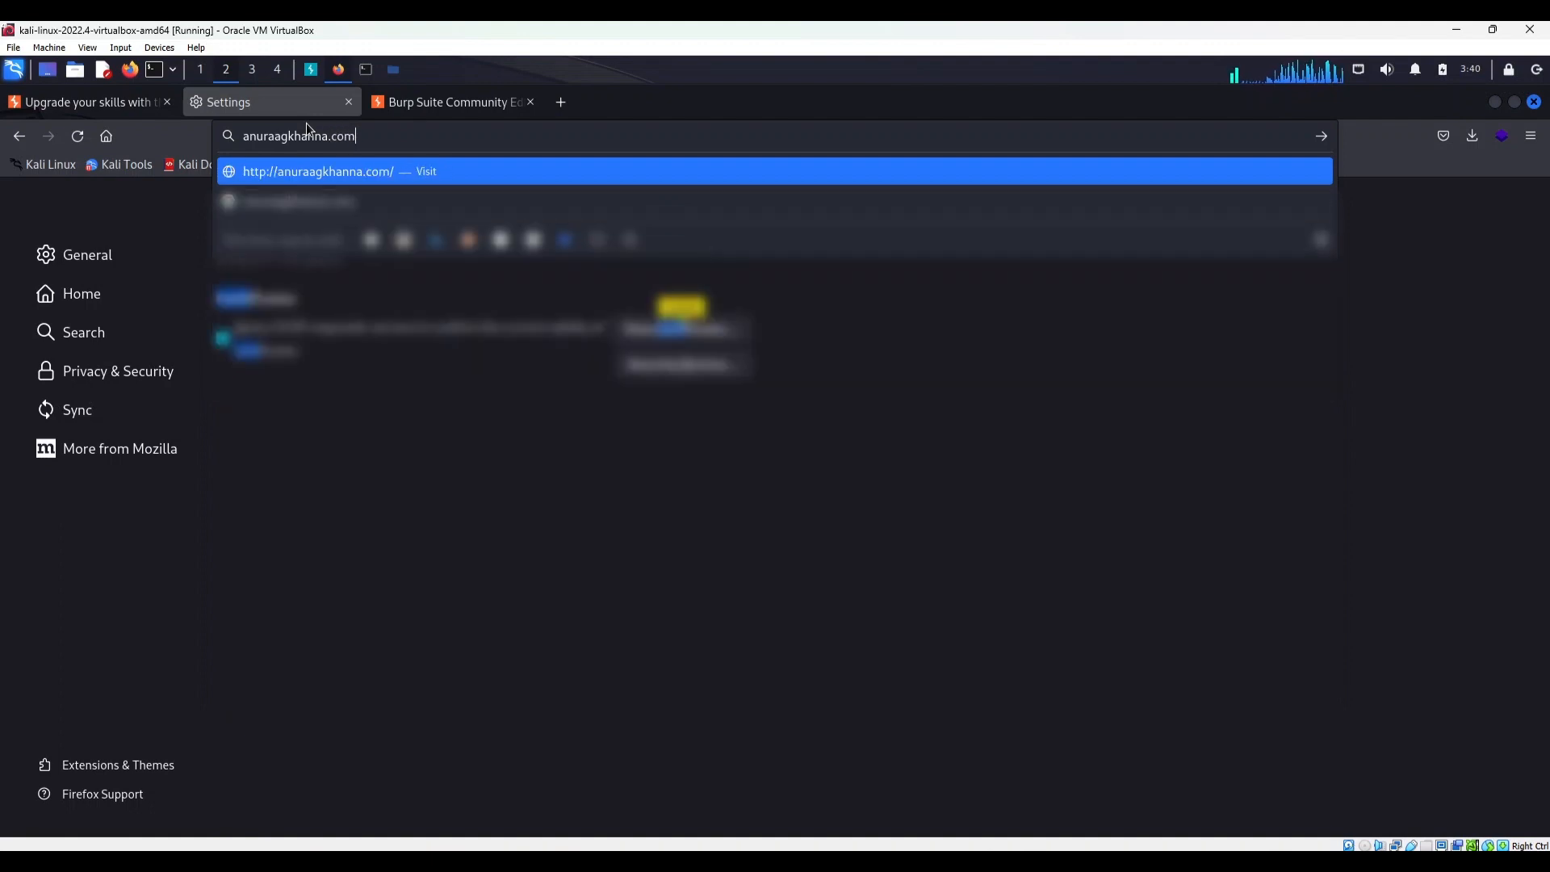
{"action": "key", "text": "Return"}
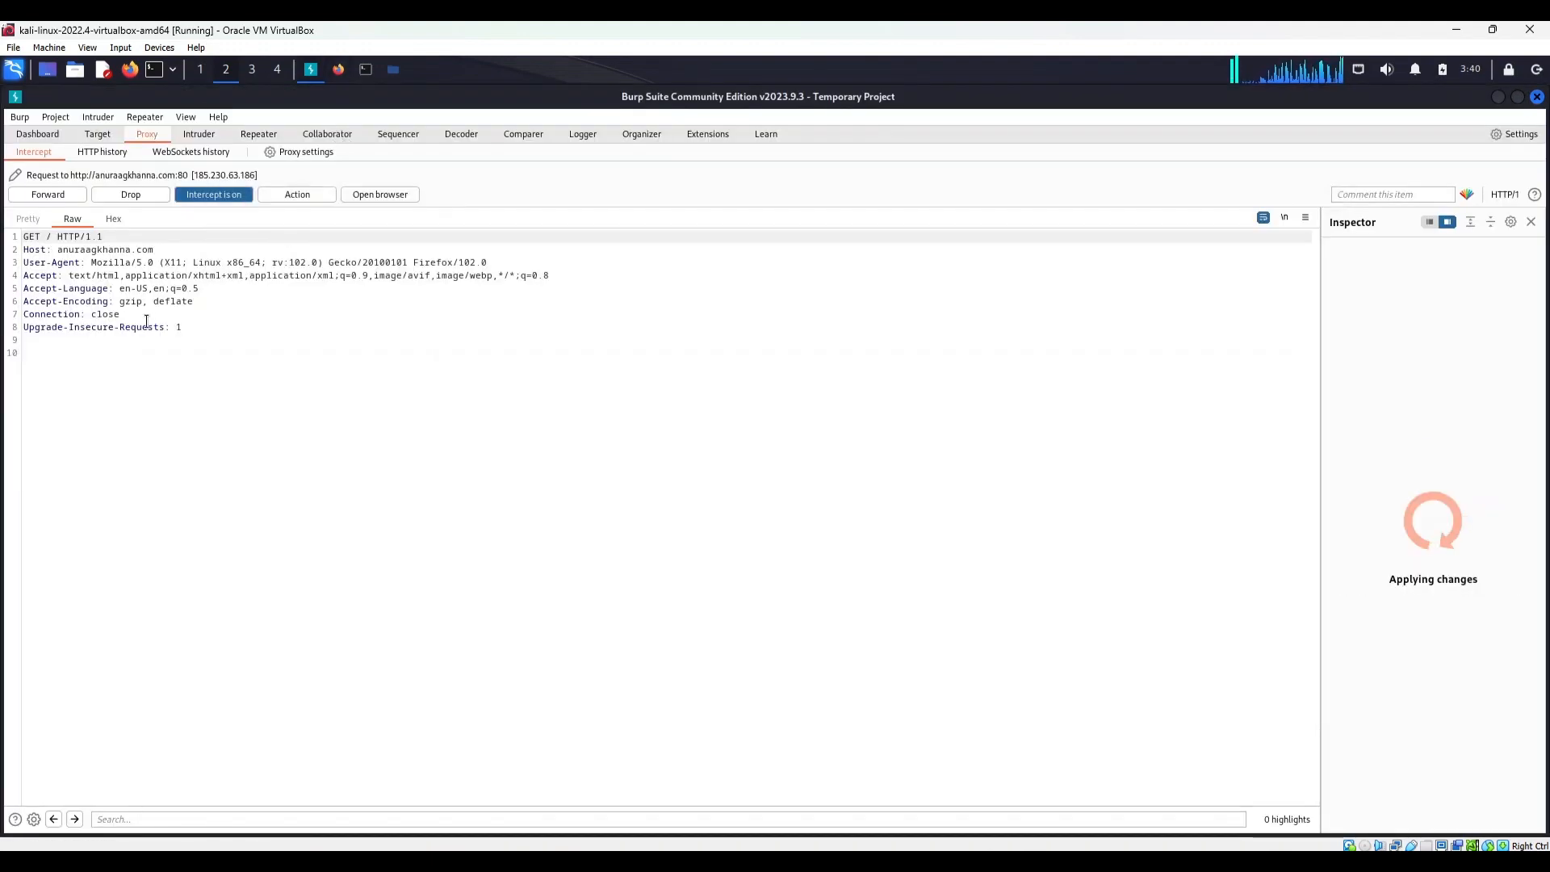